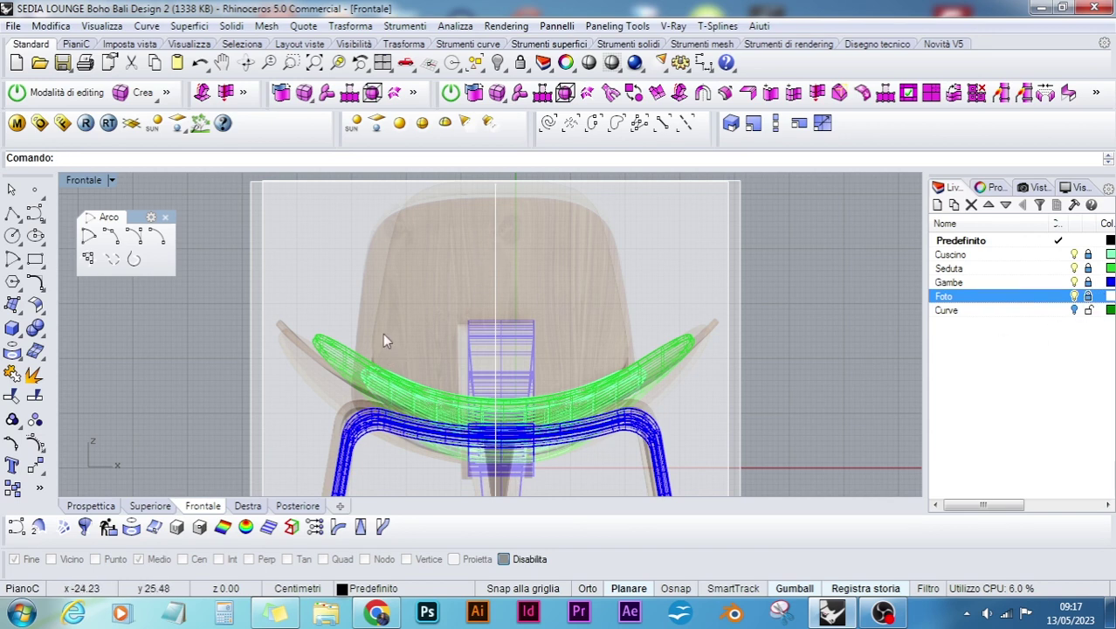
- Unlock the Foto layer to remove the overlapping front reference picture from view, relock it and return to the Frontale view
left_click(1074, 296)
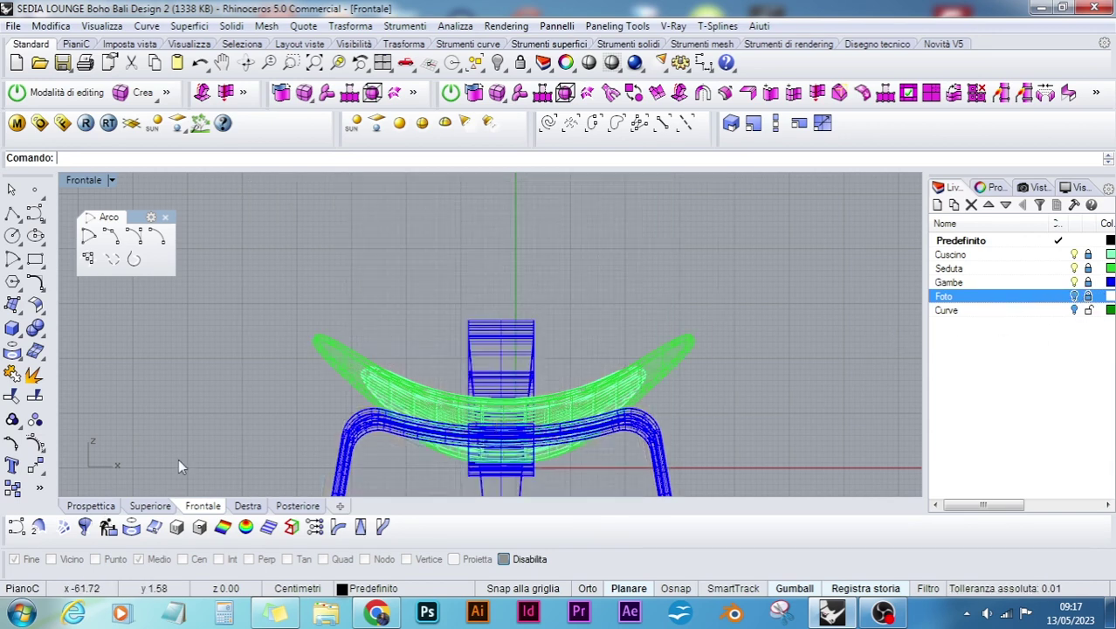
left_click(1075, 296)
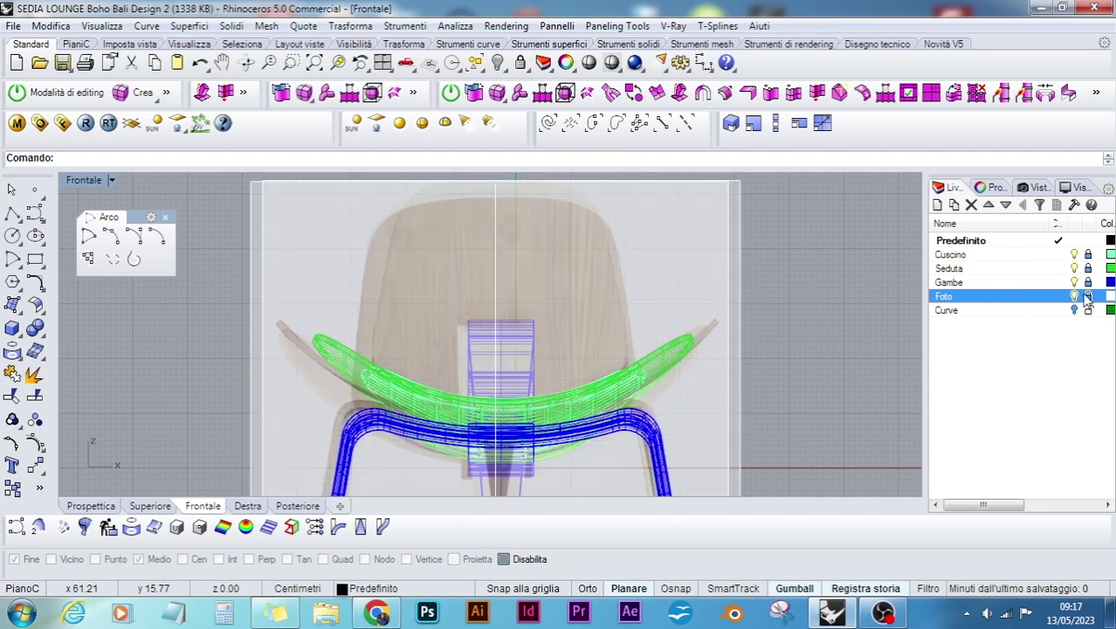
left_click(91, 506)
right_click_drag(515, 393, 426, 194)
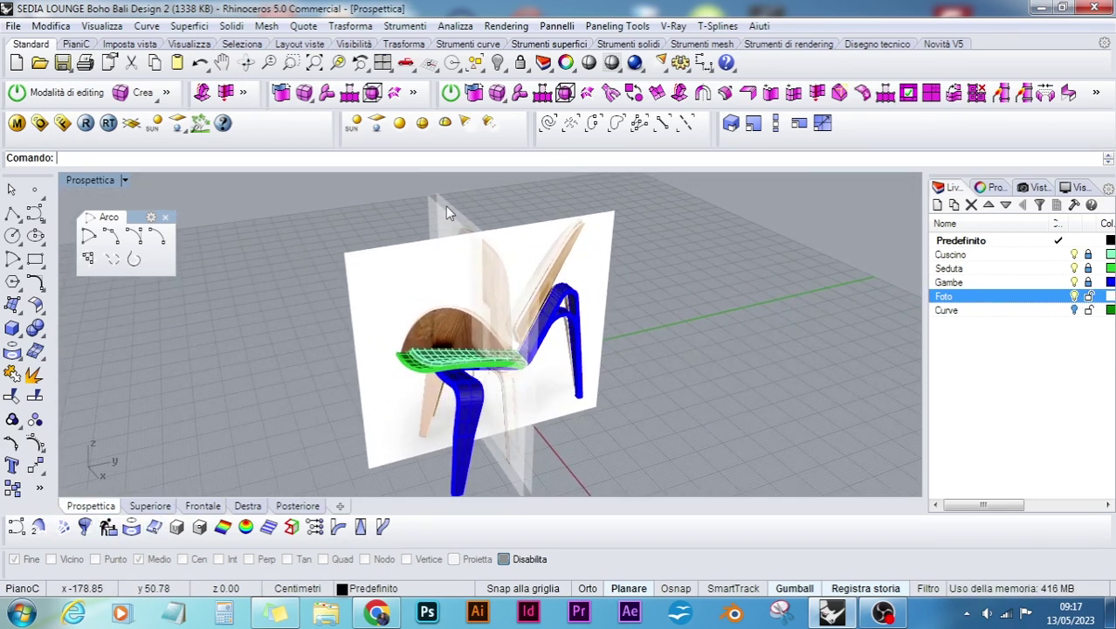
left_click(445, 200)
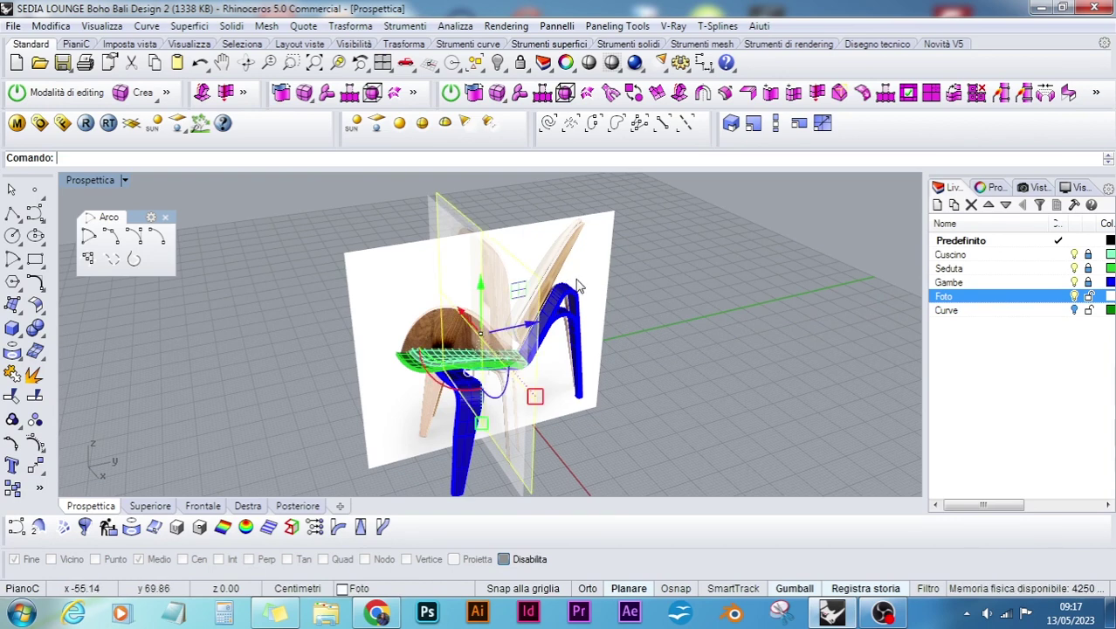
key("Escape")
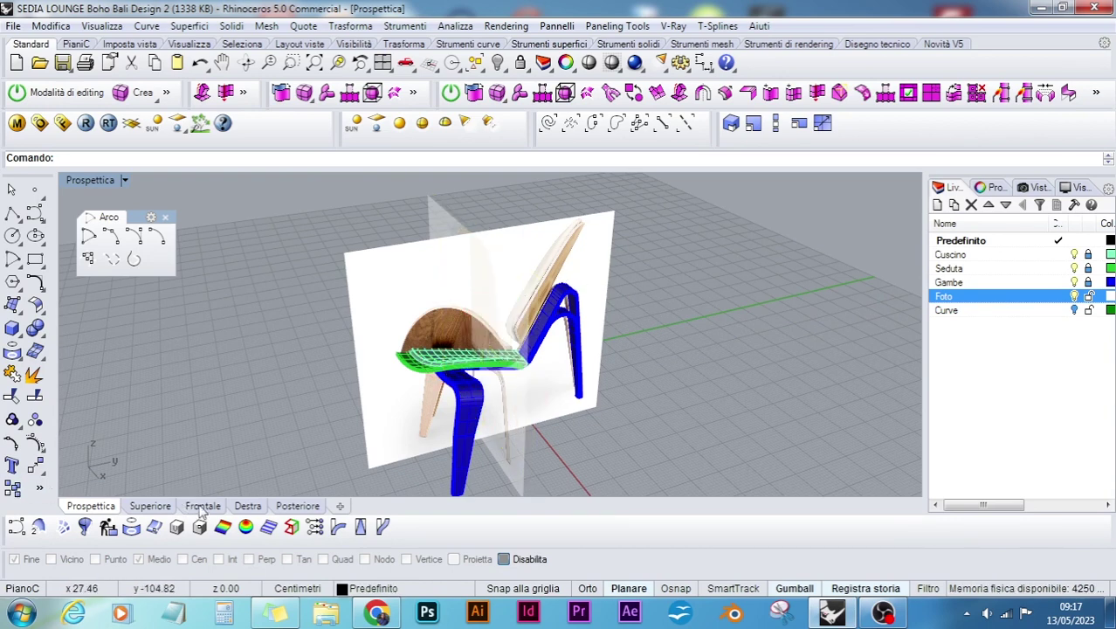
left_click(202, 506)
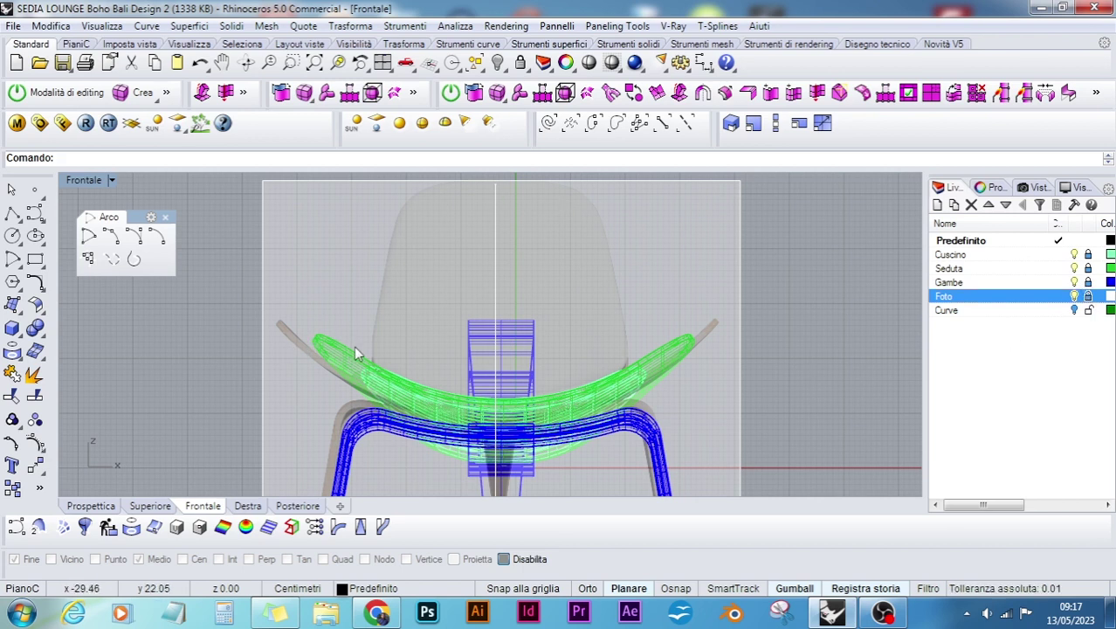
- Hide the Gambe, Seduta and Cuscino layers so only the chair's reference photo is shown
left_click(1074, 282)
left_click(1074, 268)
left_click(1074, 254)
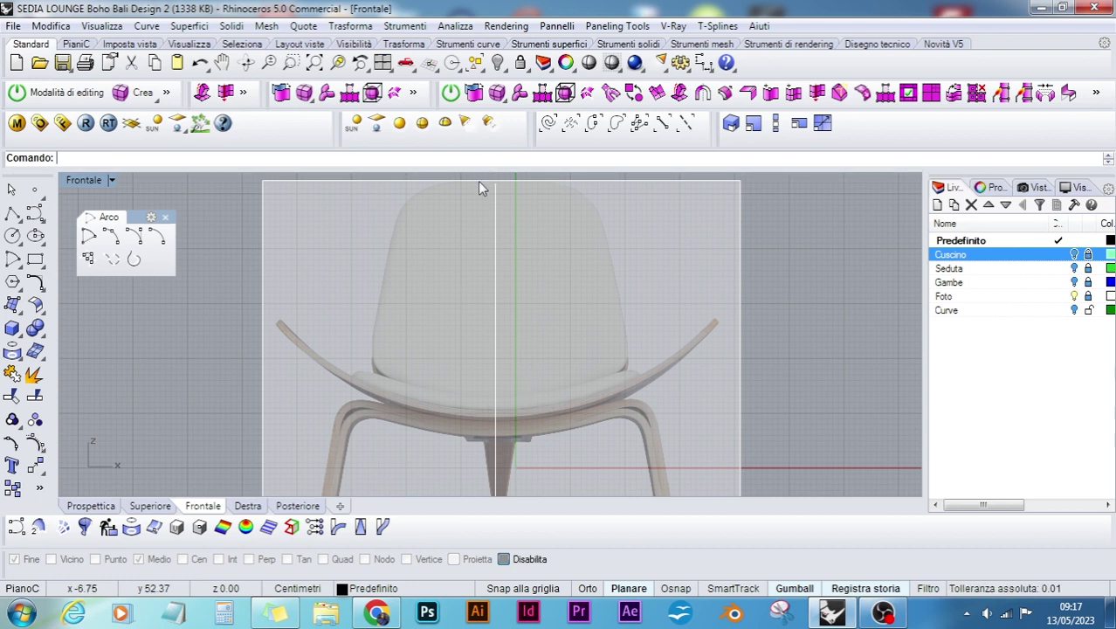
- Trace the left edge of the backrest with a start-end-point arc of about 95 cm radius
left_click(110, 236)
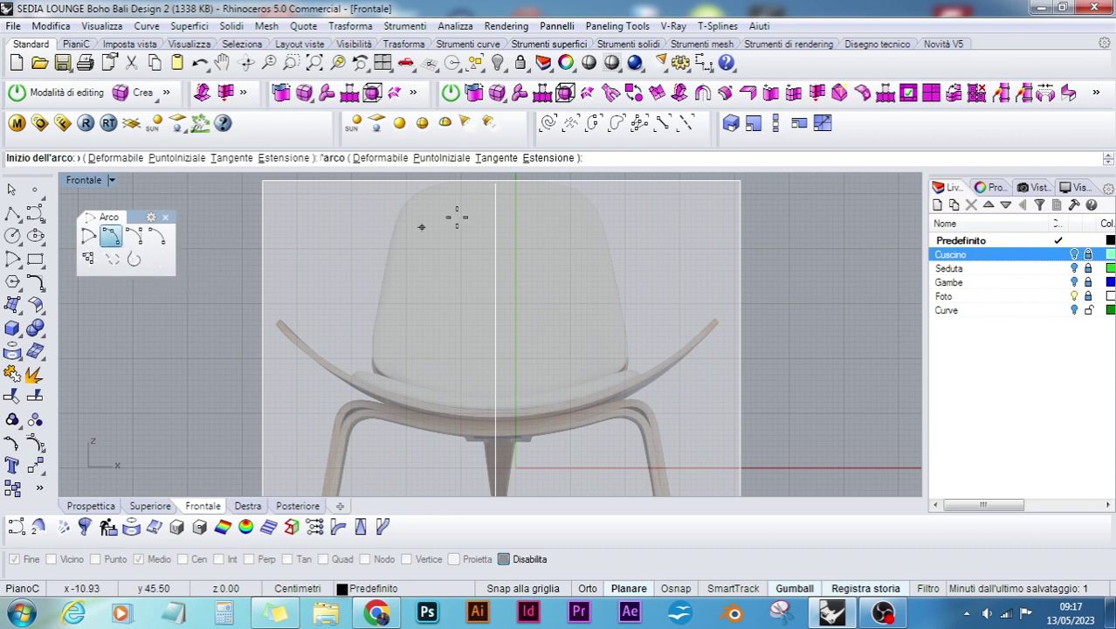
left_click(399, 214)
left_click(375, 348)
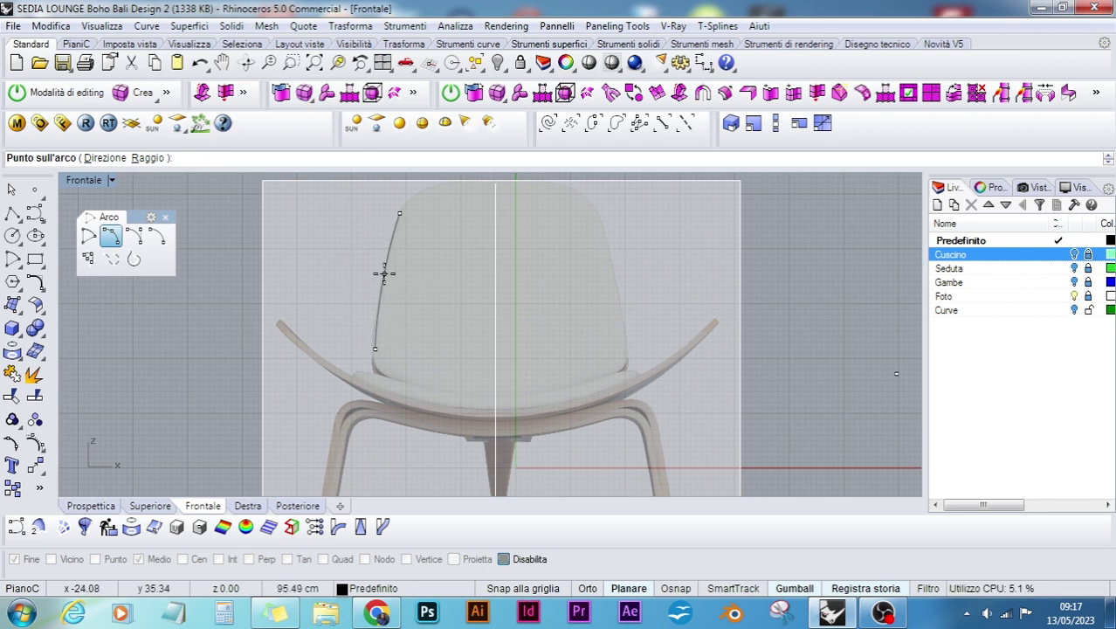
left_click(383, 274)
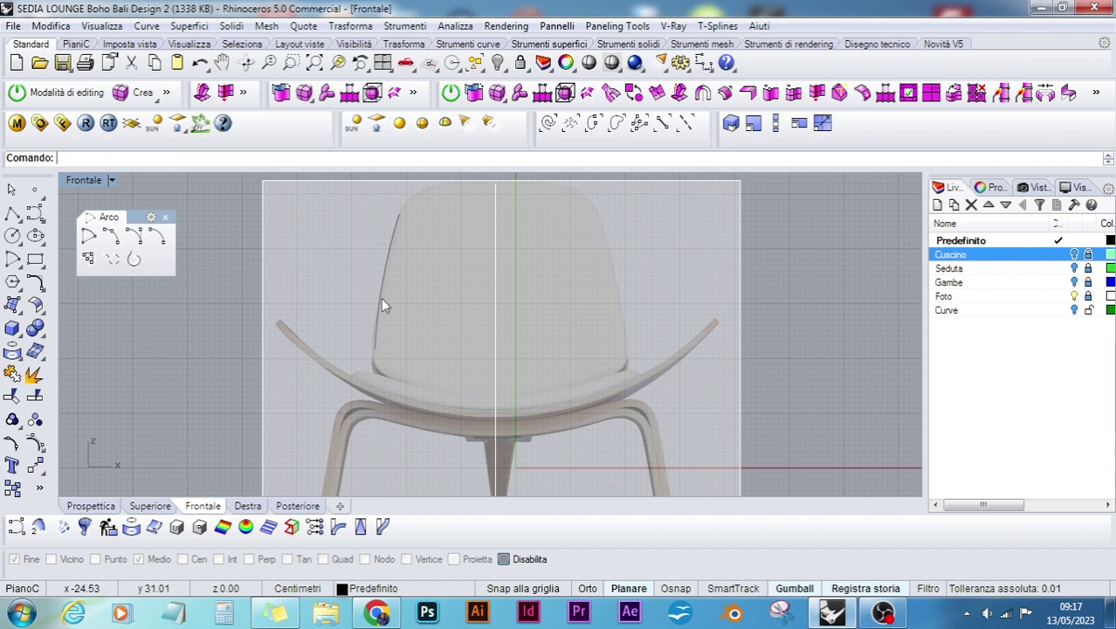
left_click(381, 297)
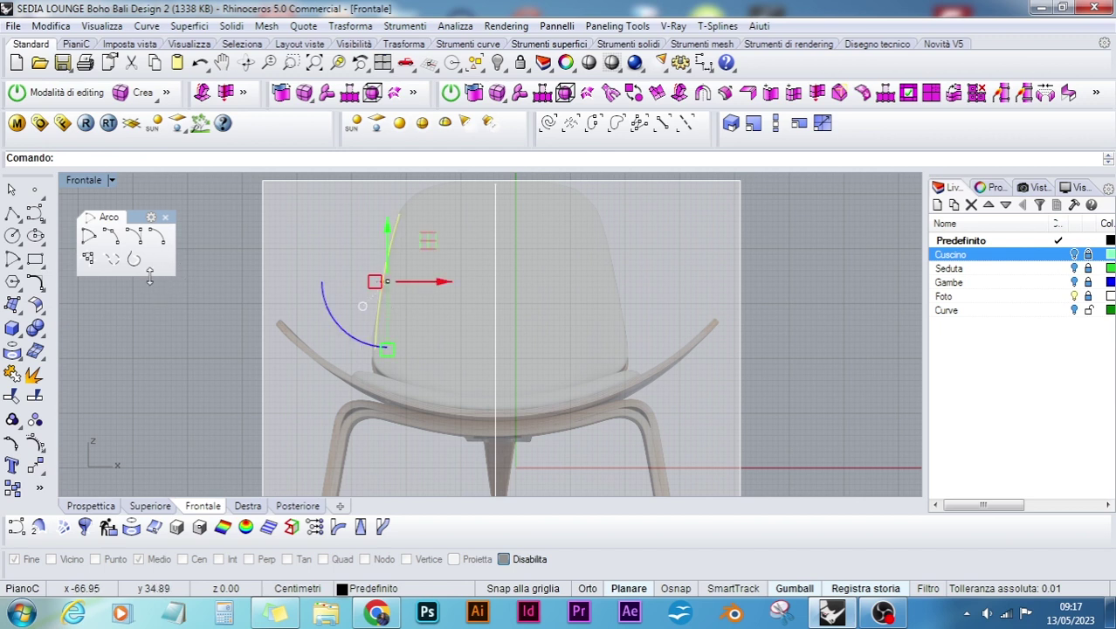
left_click(133, 235)
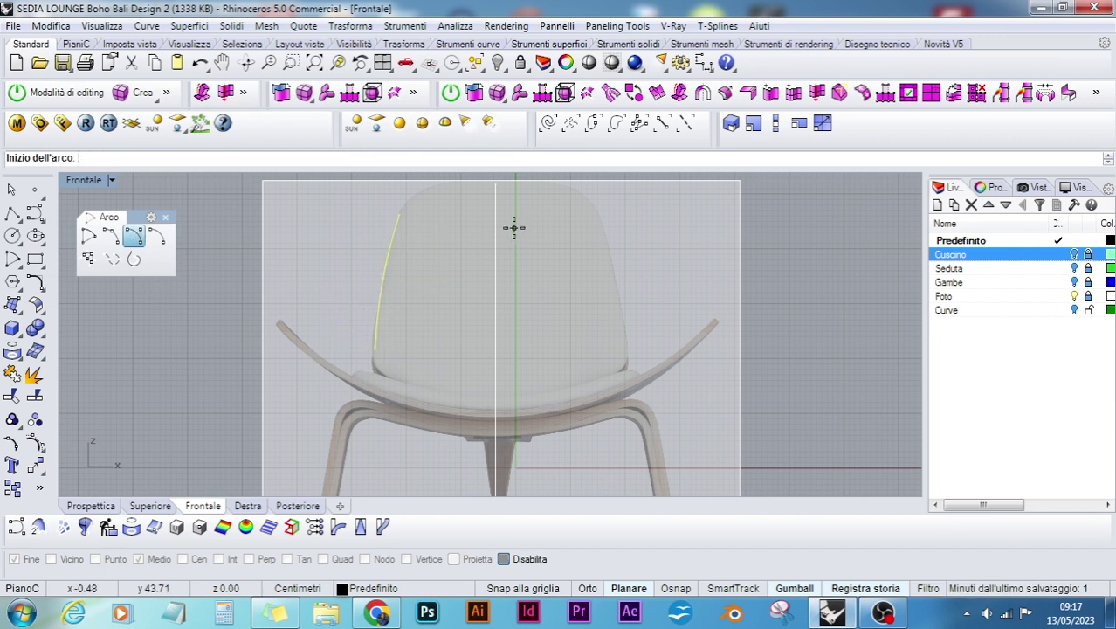
left_click(448, 182)
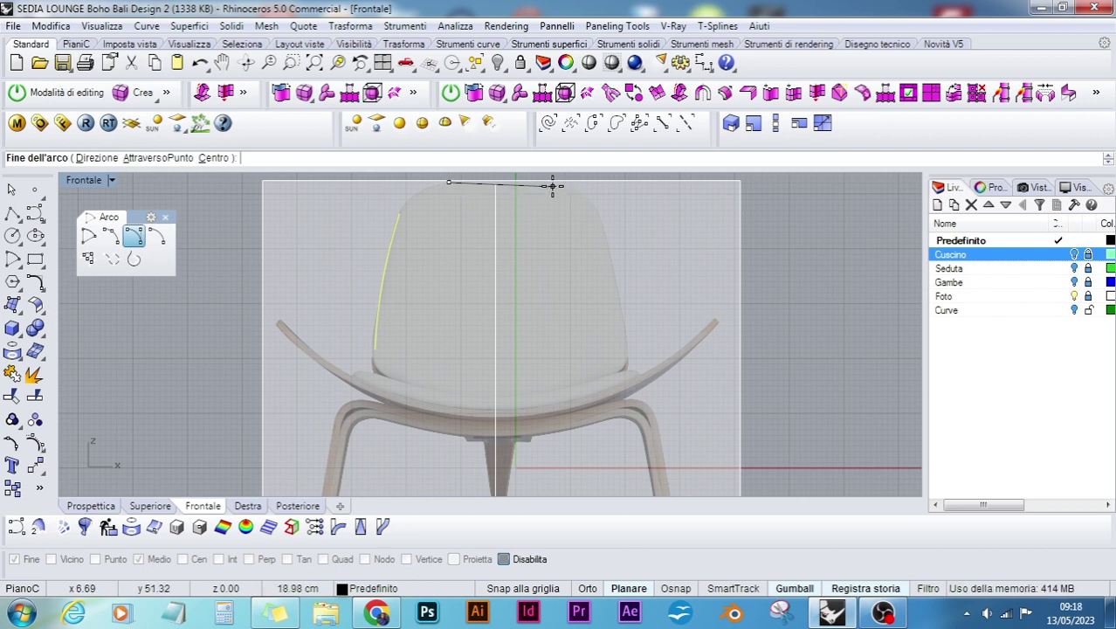
key("shift")
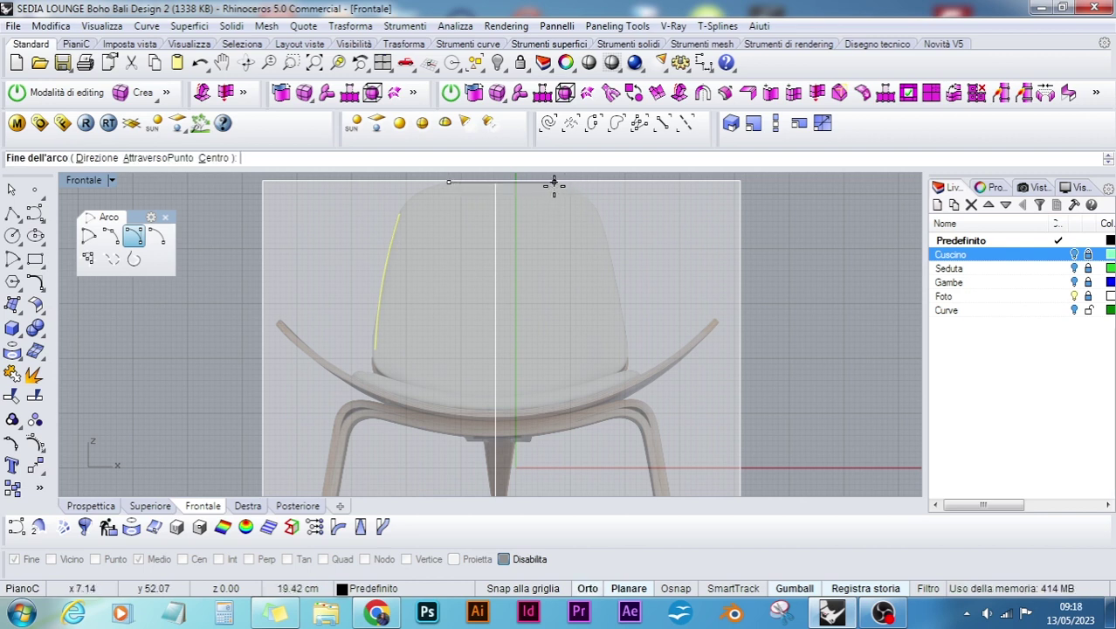
left_click(550, 183)
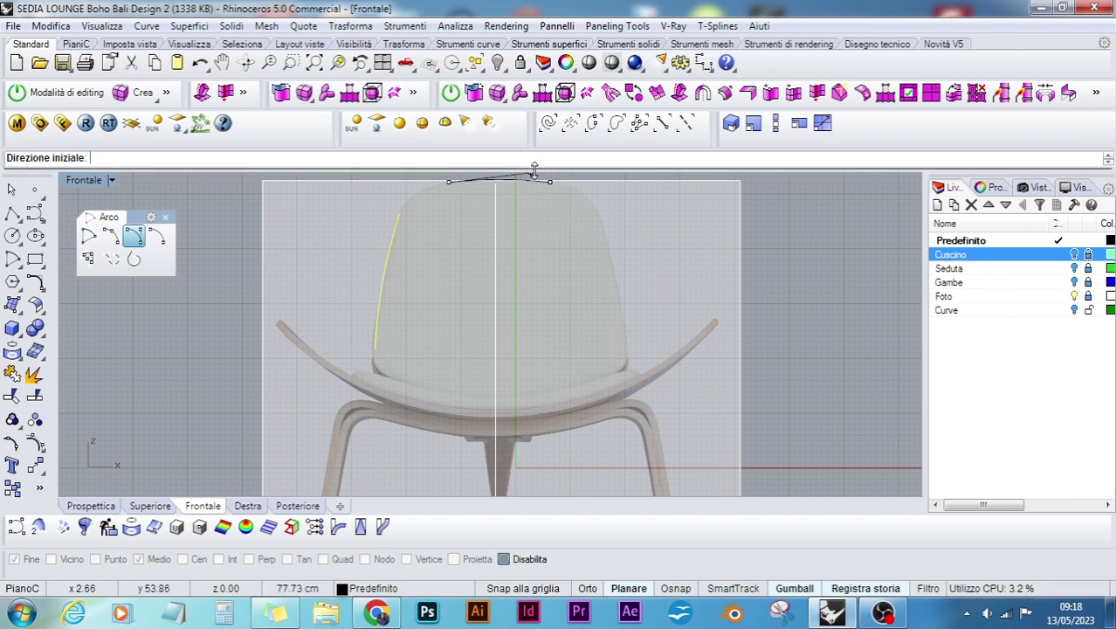
left_click(525, 231)
- Draw a shallow arc about 18 cm wide along the backrest's upper edge by start, end and direction
right_click_drag(525, 232, 513, 317)
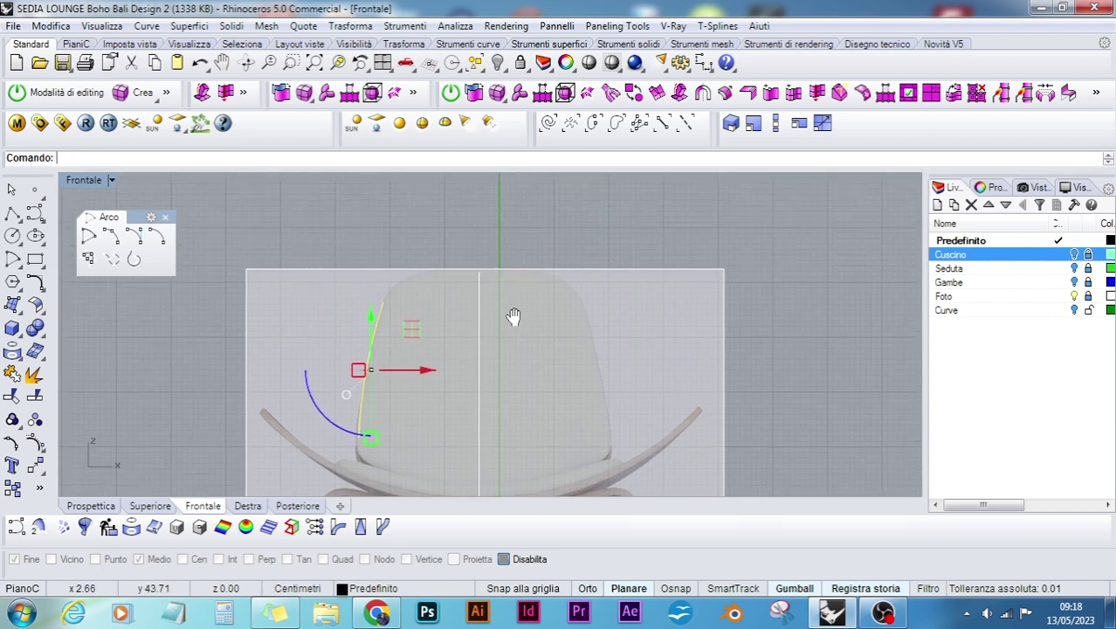
right_click(453, 292)
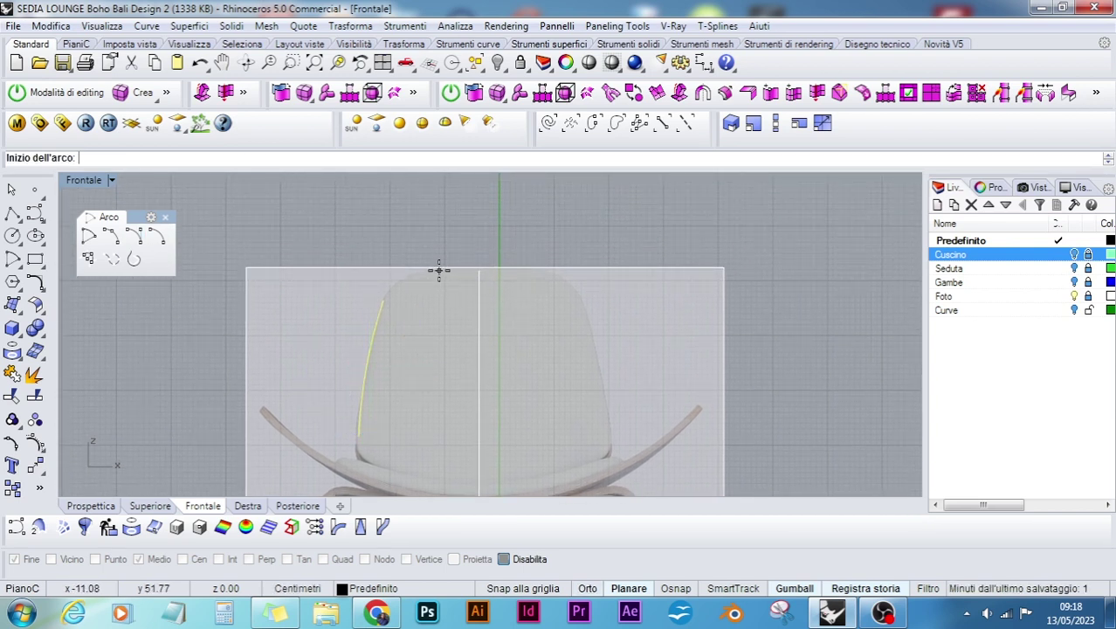
left_click(439, 271)
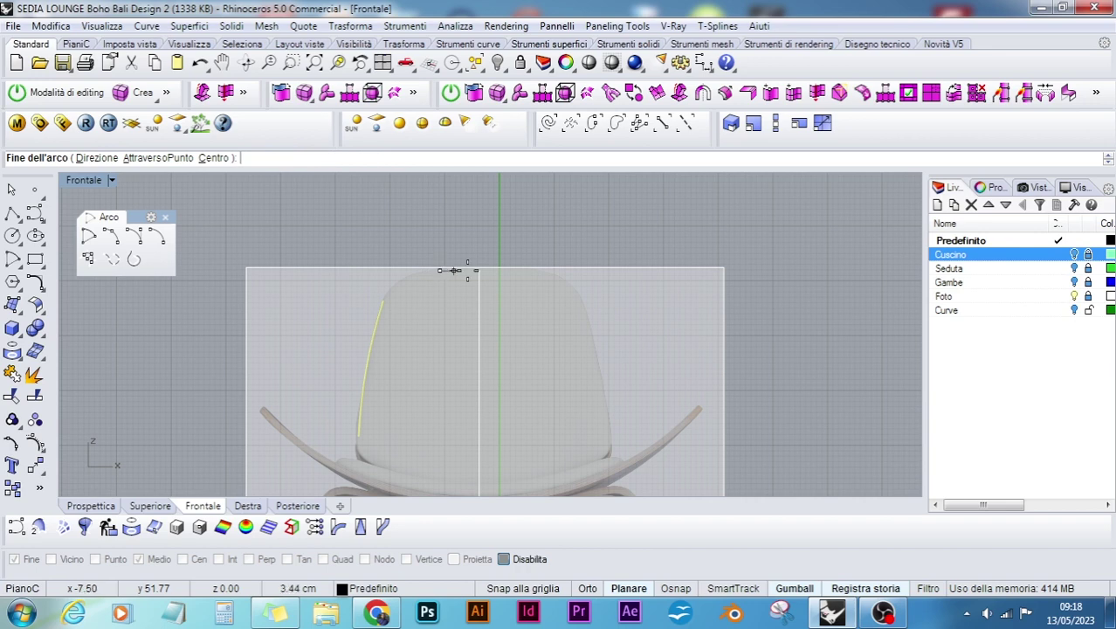
left_click(535, 269)
left_click(535, 256)
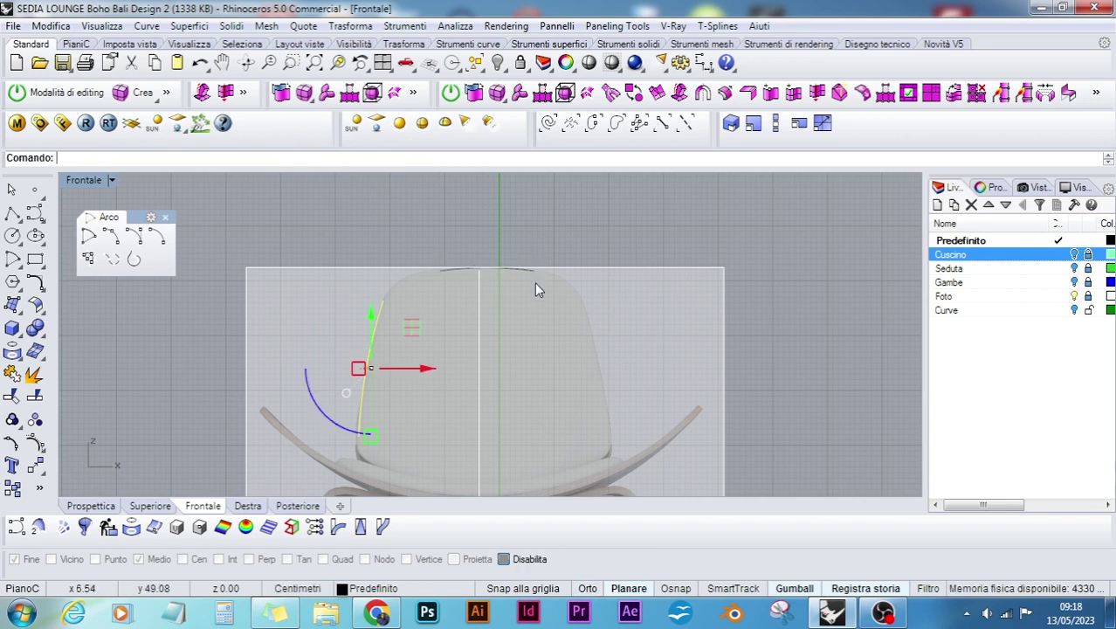
scroll(476, 310, "down", 3)
right_click_drag(505, 320, 498, 302)
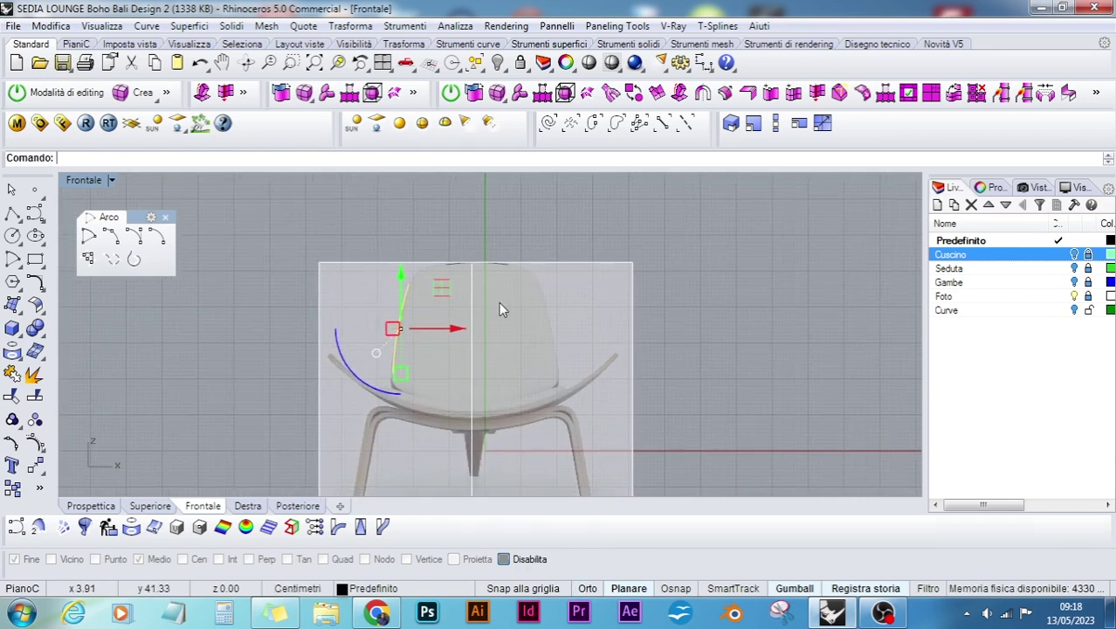
key("Delete")
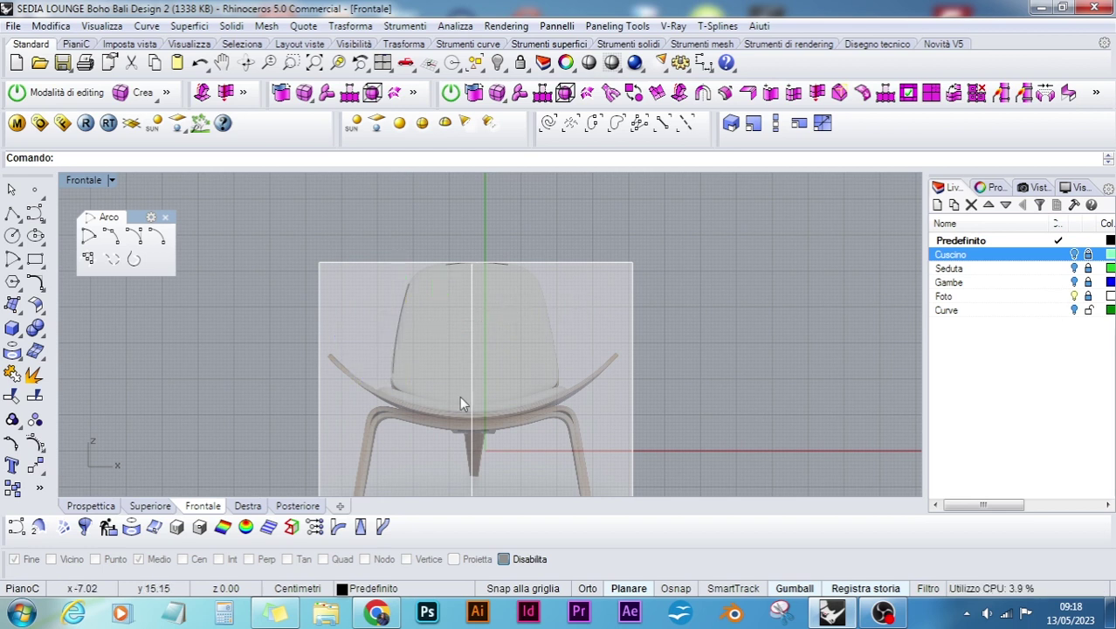
- Draw a downward-bowing arc about 33 cm wide along the backrest's lower edge, with a radius of about 56 cm
key("Return")
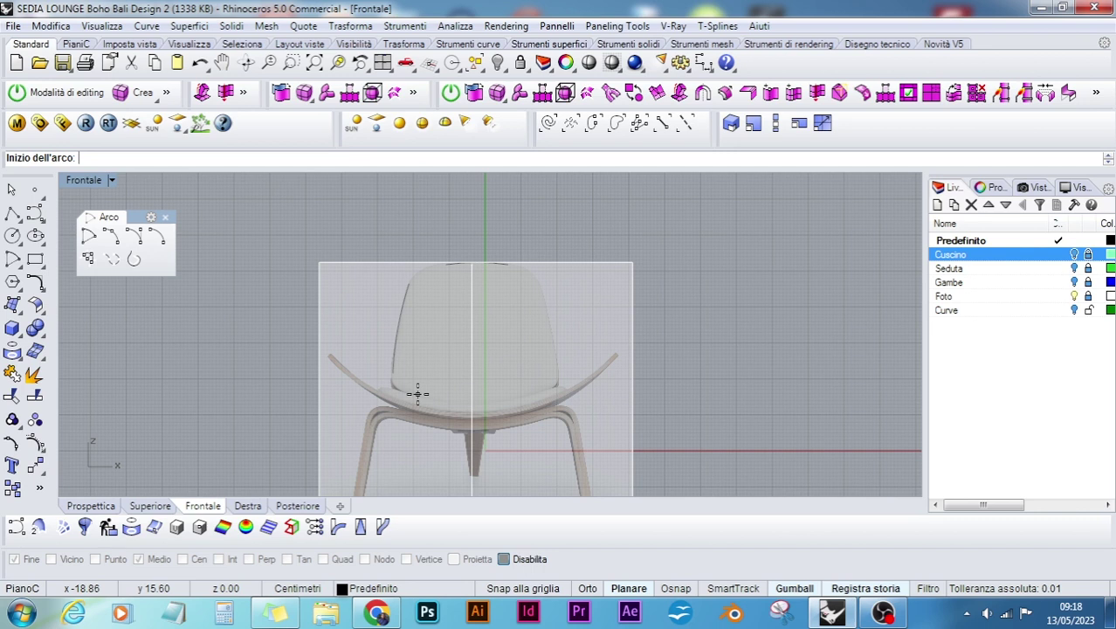
left_click(418, 393)
type("d")
key("Return")
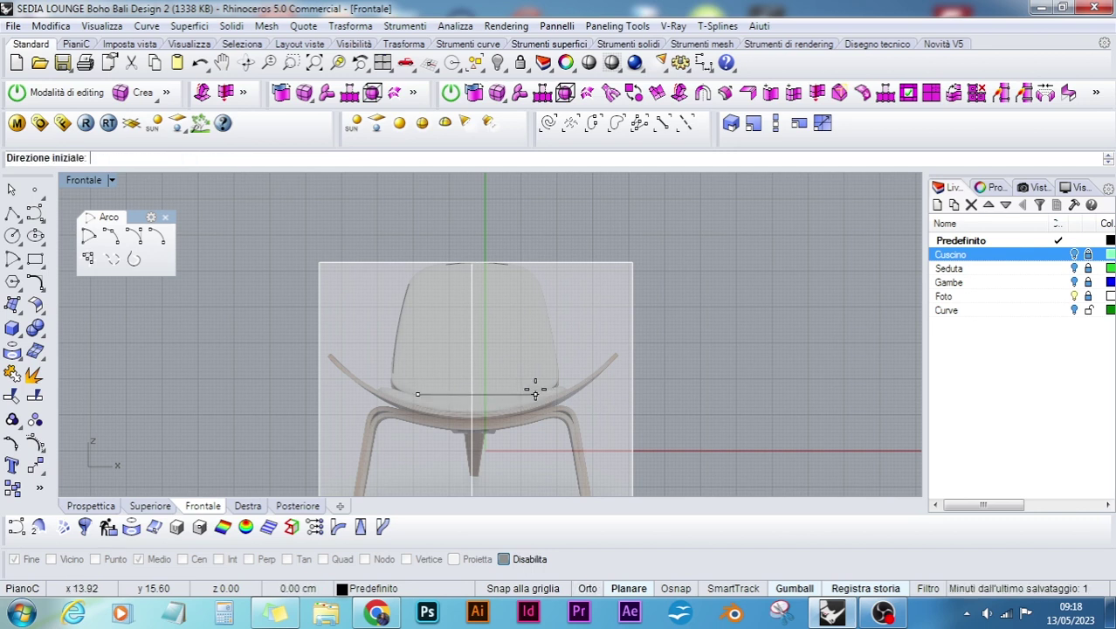
left_click(535, 392)
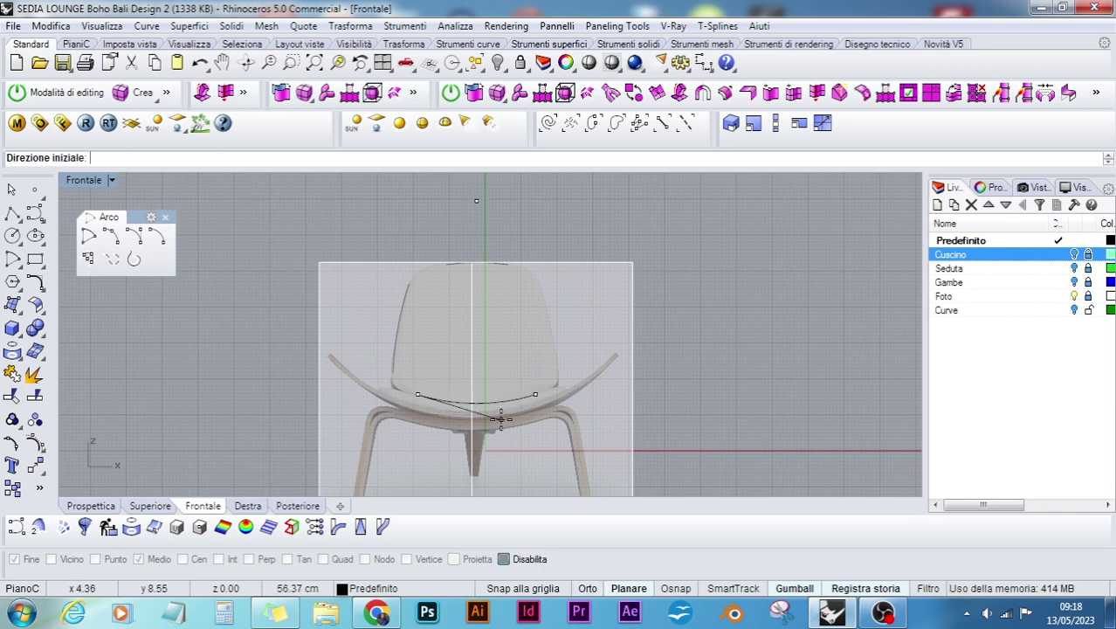
left_click(500, 419)
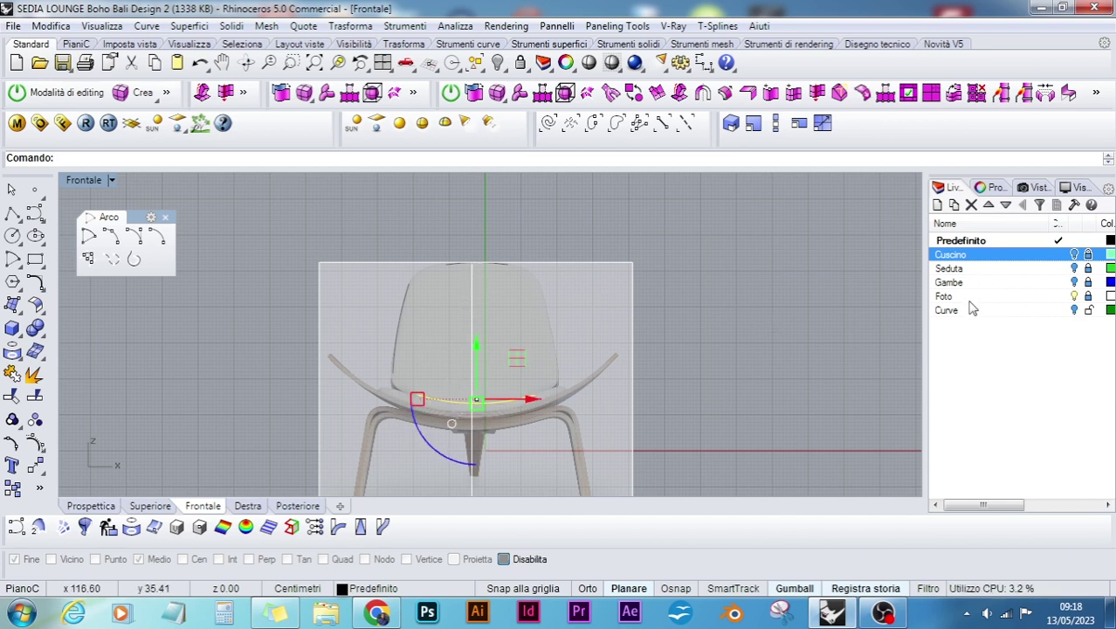
- Hide the Foto layer and try to move the lower arc by its midpoint with object snaps and SmartTrack enabled
left_click(1075, 297)
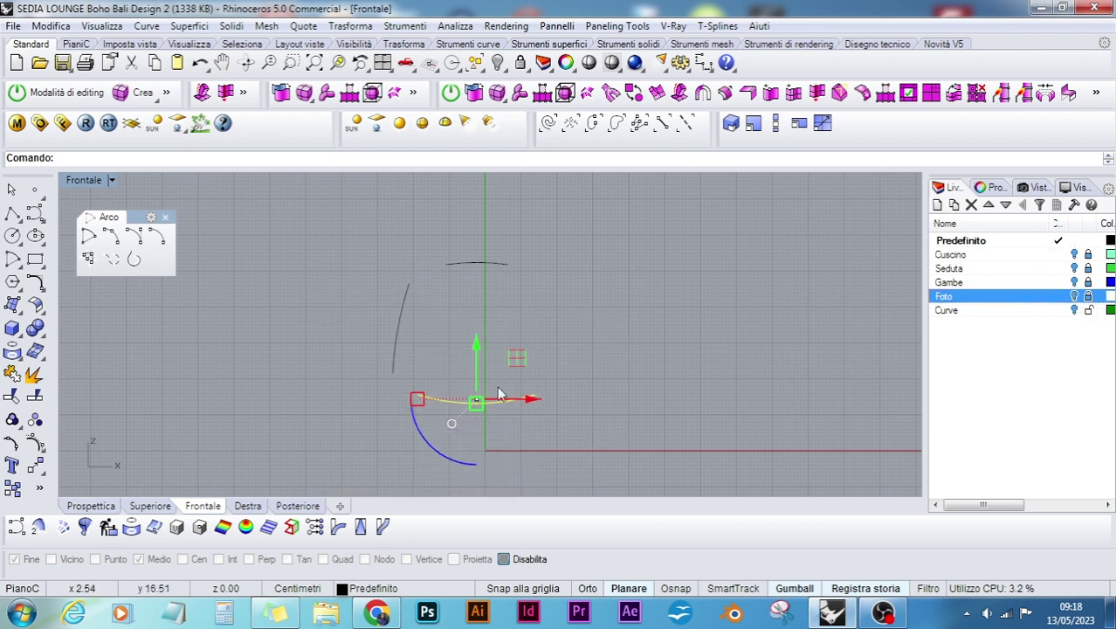
left_click(43, 483)
left_click(503, 560)
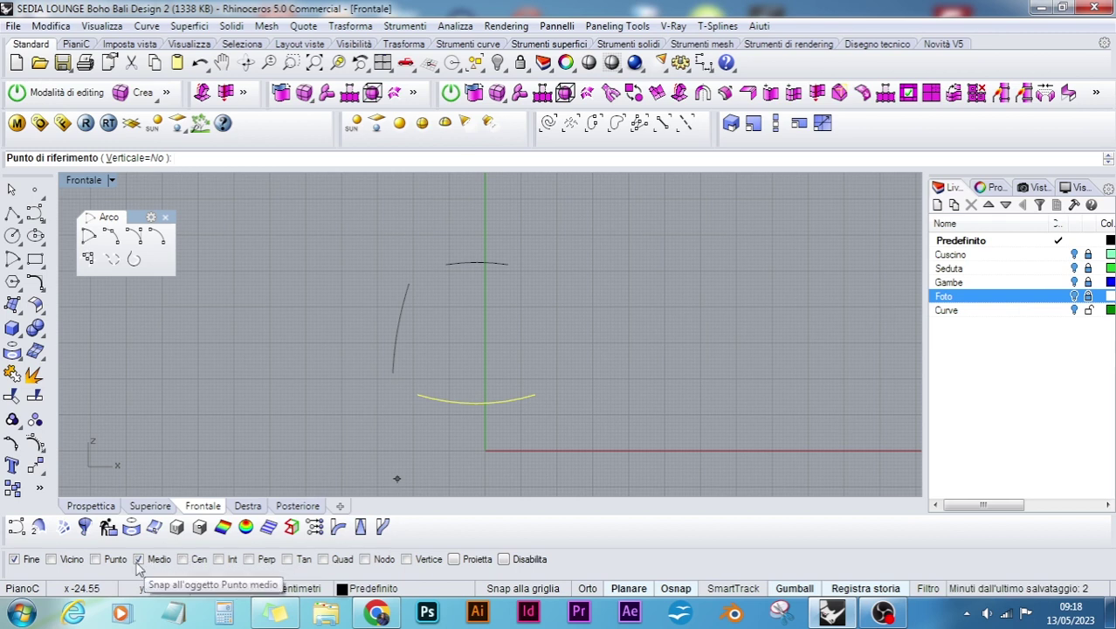
left_click(479, 403)
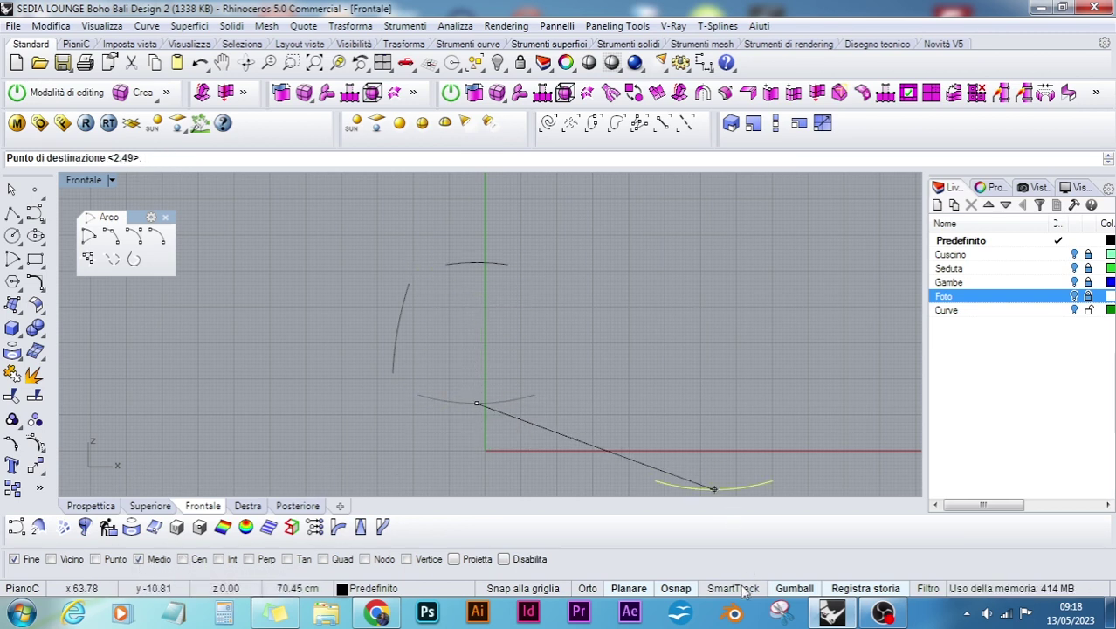
left_click(477, 402)
left_click(503, 431)
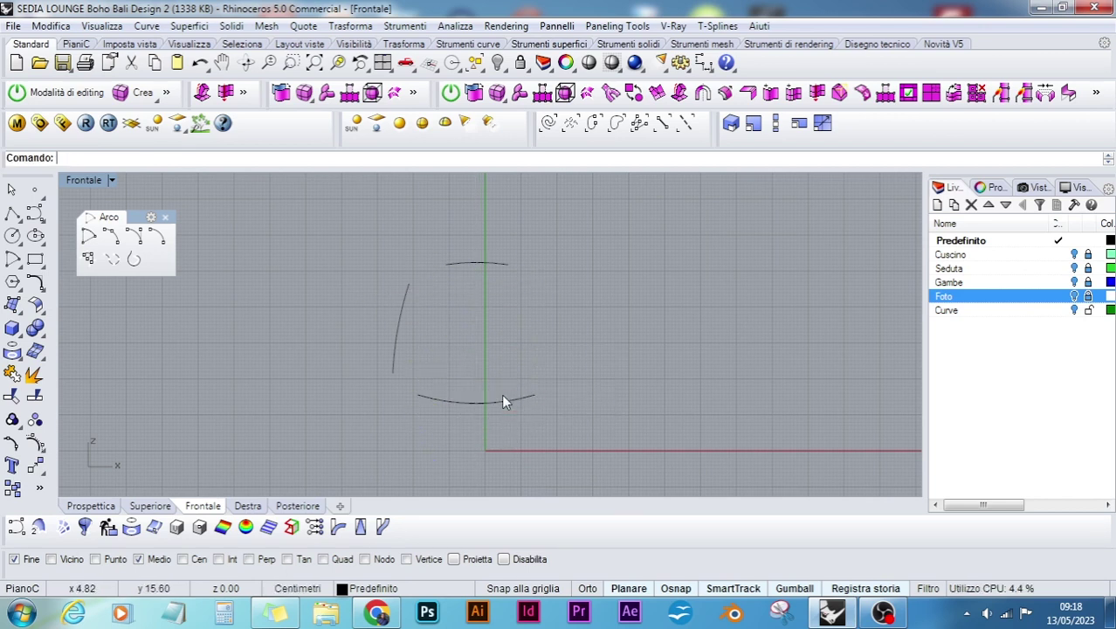
left_click(41, 472)
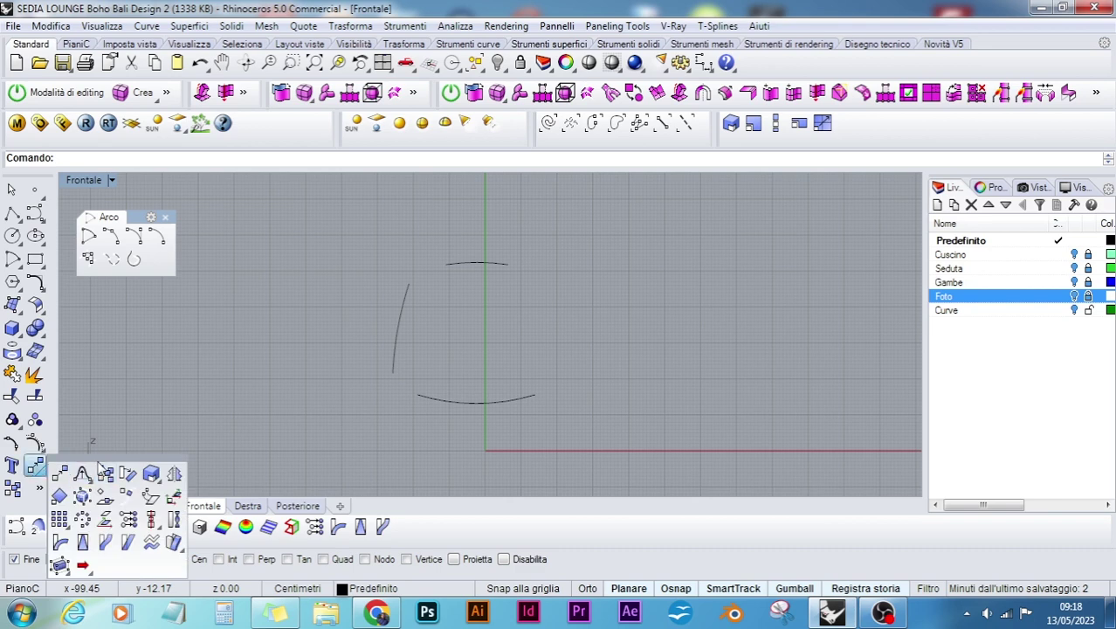
left_click_drag(173, 461, 178, 331)
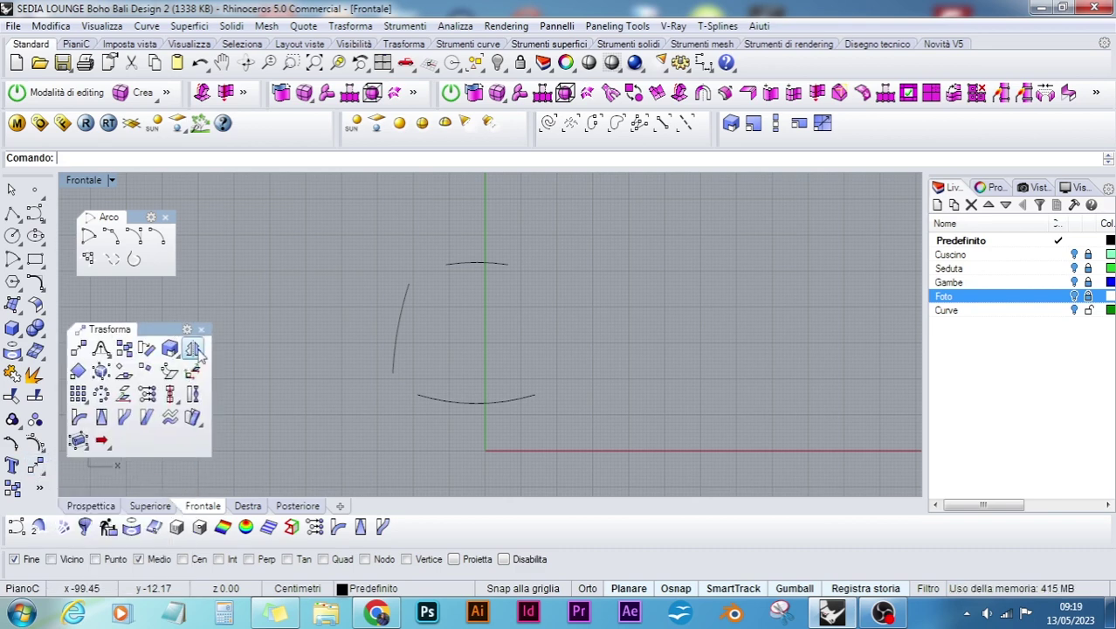
left_click(193, 348)
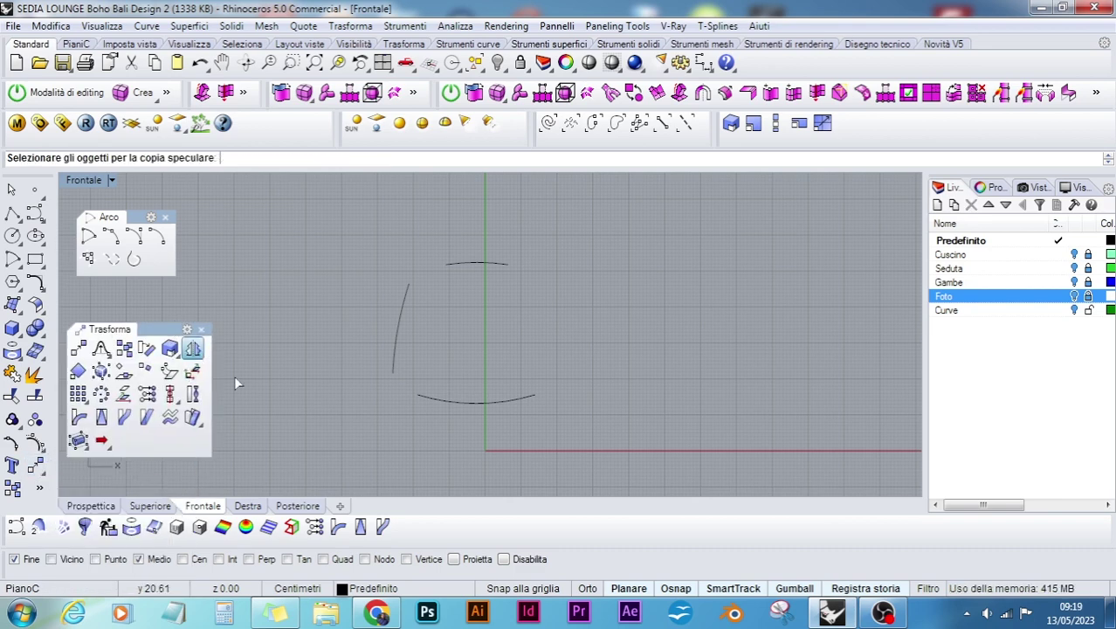
left_click(468, 402)
key("Return")
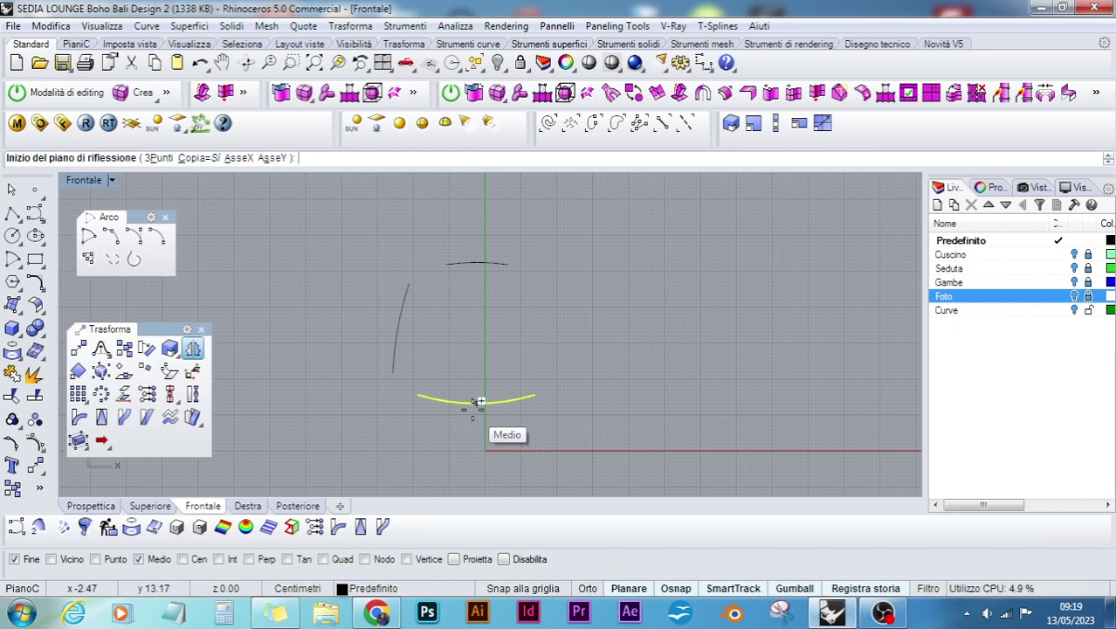
key("Escape")
- Mirror the left side arc to the right side about a vertical axis through the upper arc's midpoint
key("Return")
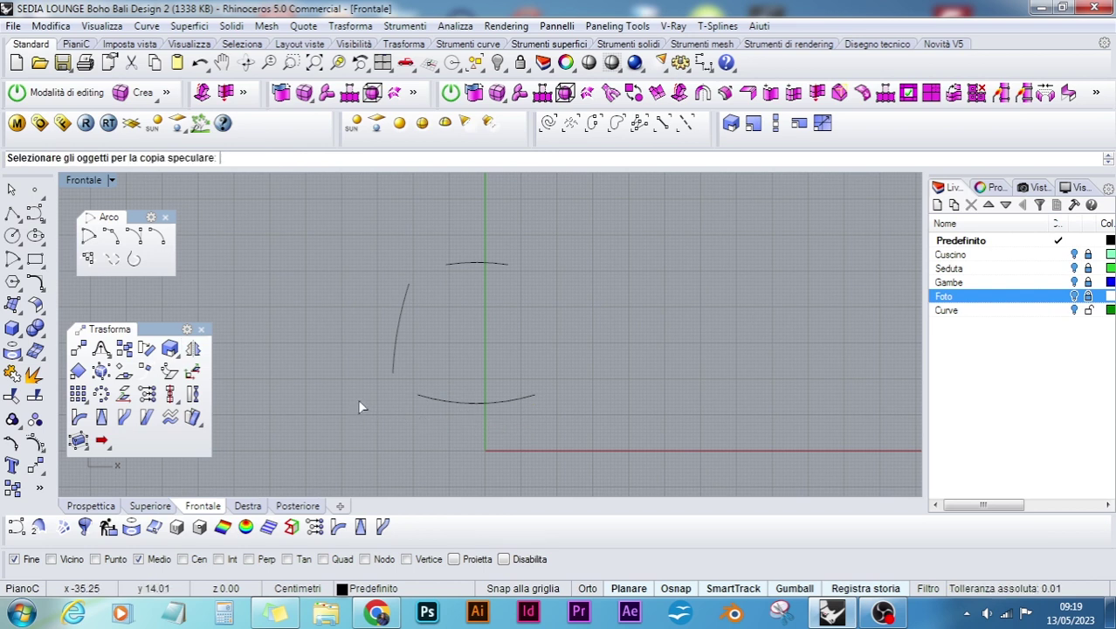
left_click(402, 334)
key("Return")
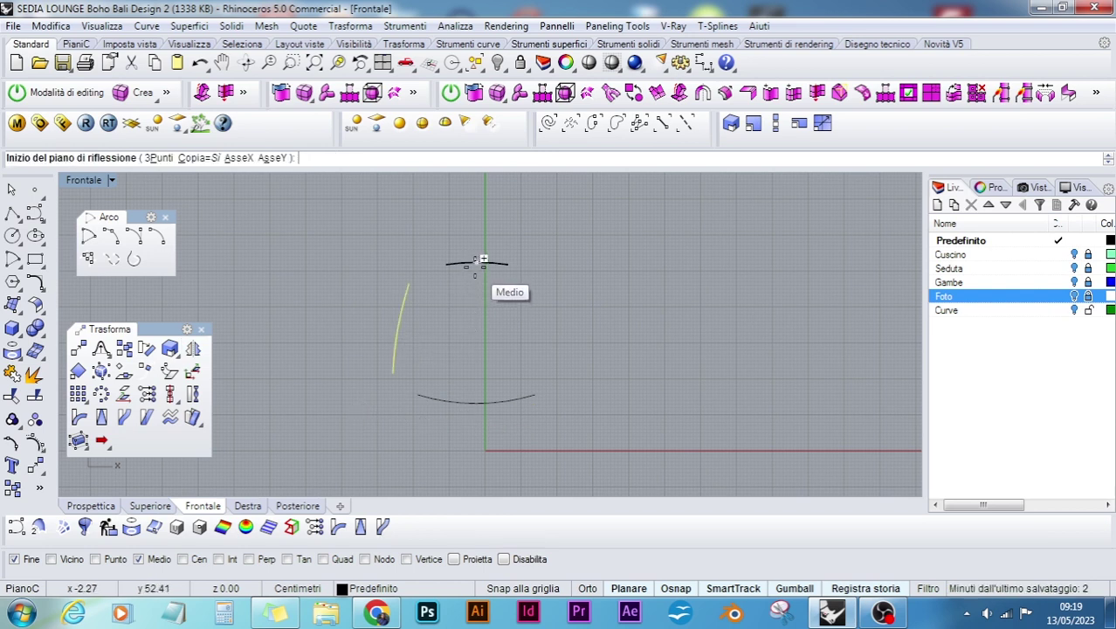
left_click(483, 259)
left_click(468, 358)
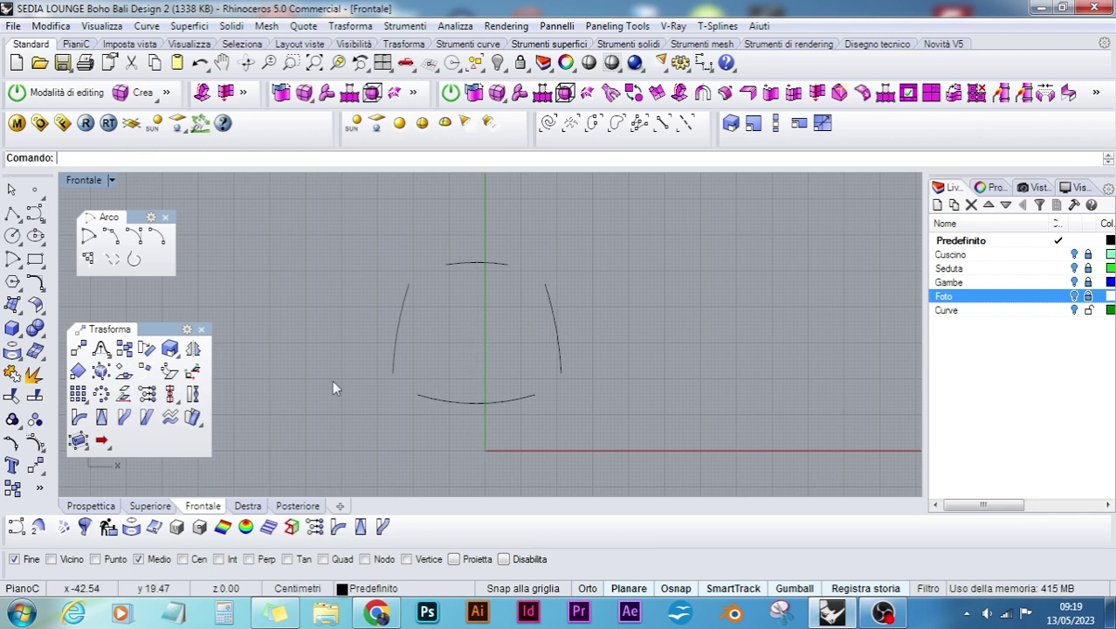
left_click(203, 331)
left_click(165, 217)
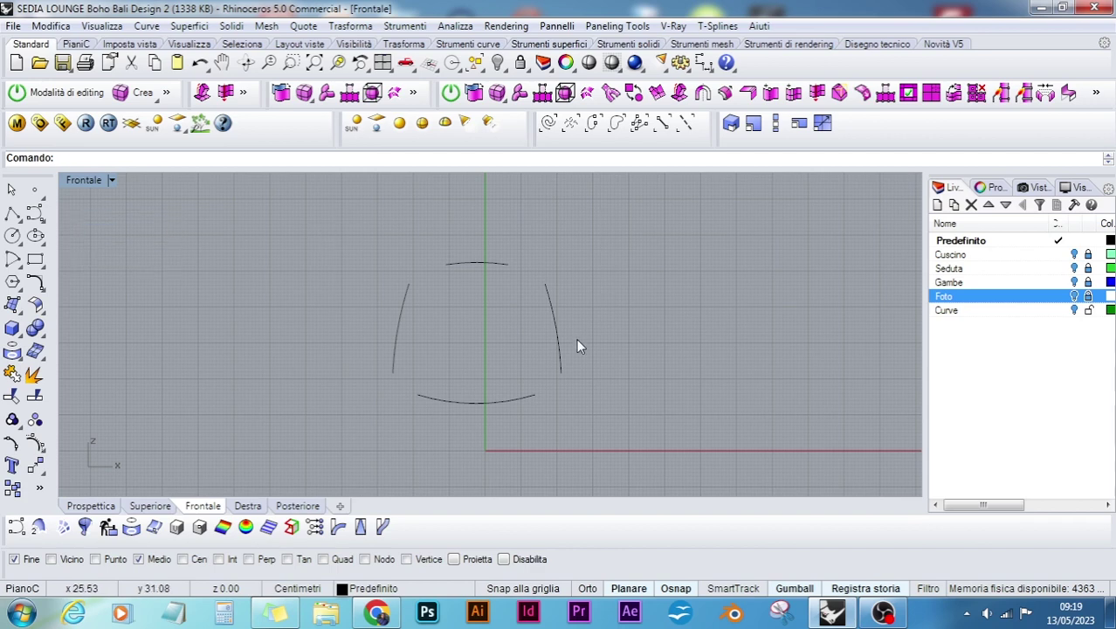
- Connect the upper end of the left side arc to the upper arc with an arc blend
left_click(35, 282)
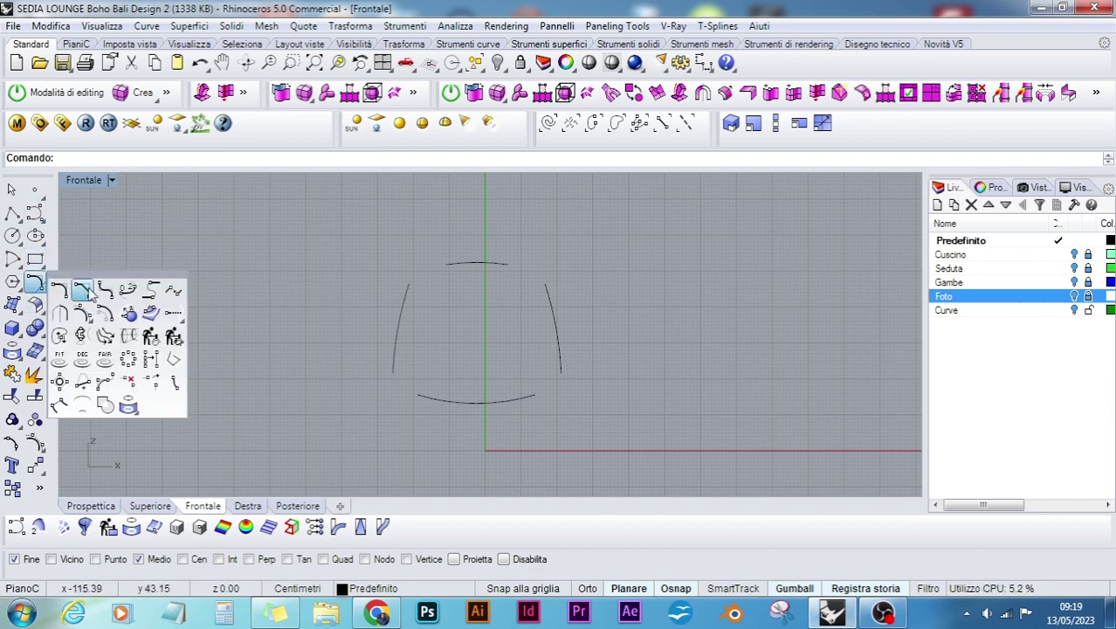
left_click_drag(91, 279, 198, 213)
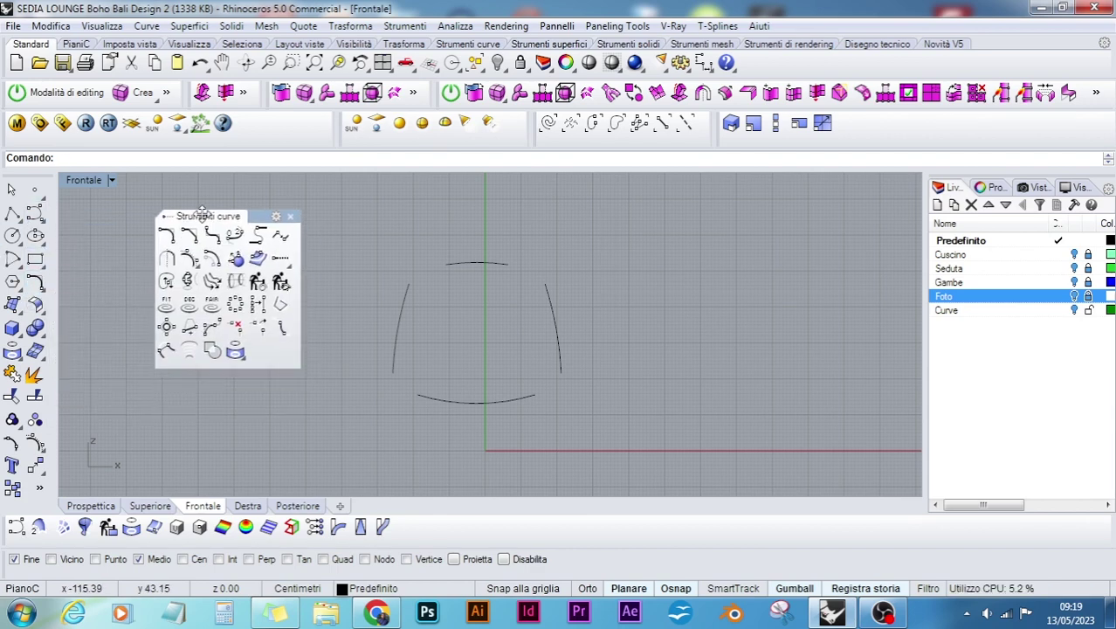
left_click(256, 241)
left_click(407, 295)
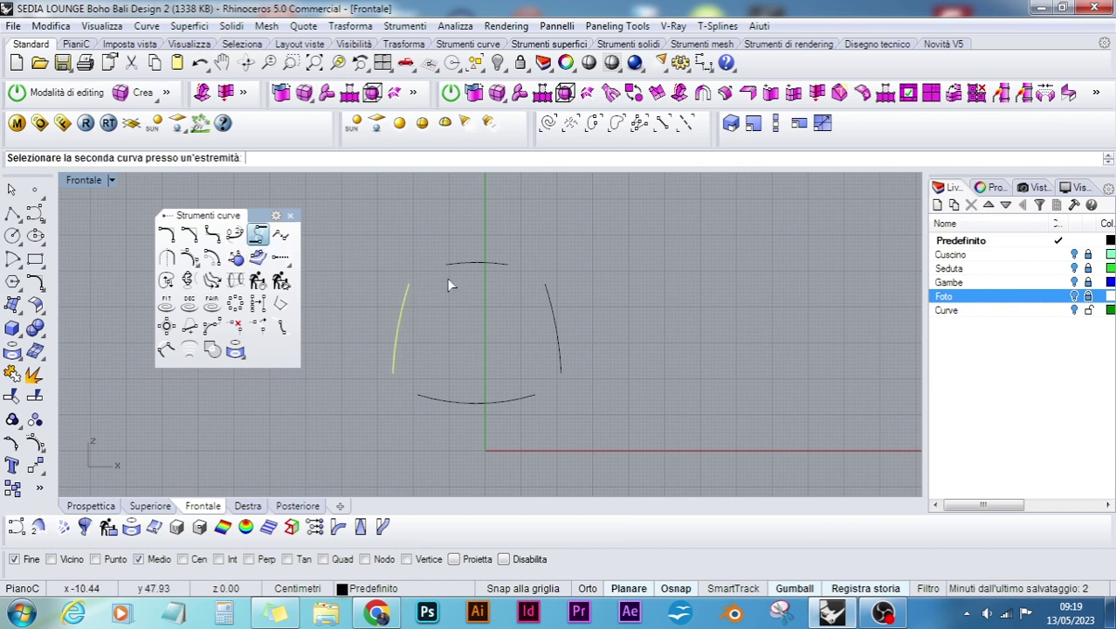
left_click(449, 268)
key("Return")
- Connect the upper arc to the upper end of the right side arc with an arc blend
key("Return")
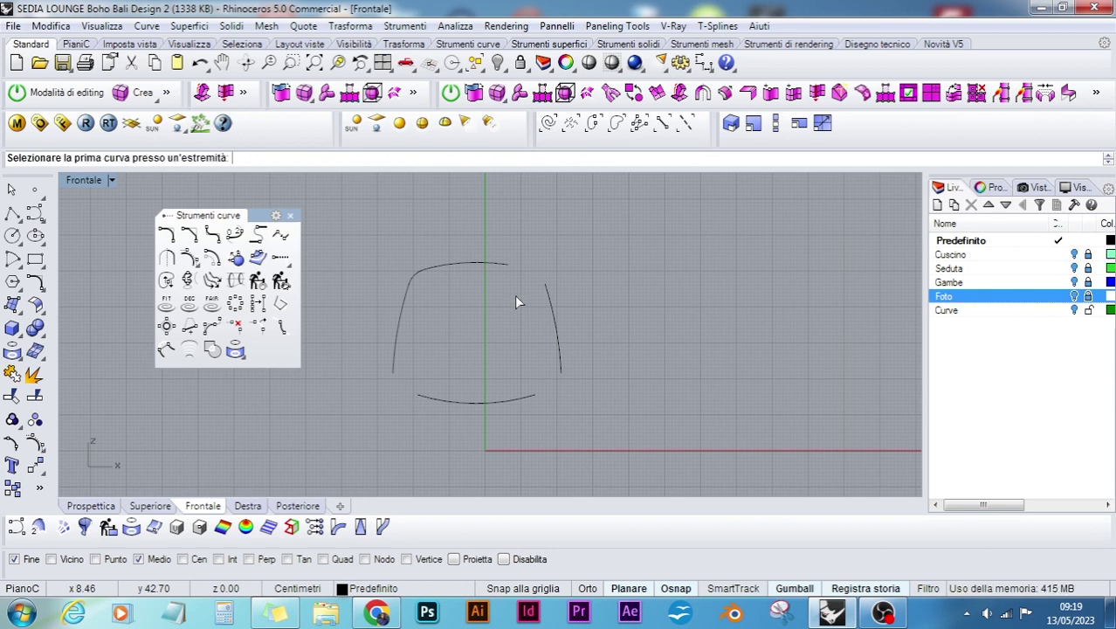
left_click(500, 263)
left_click(546, 288)
key("Return")
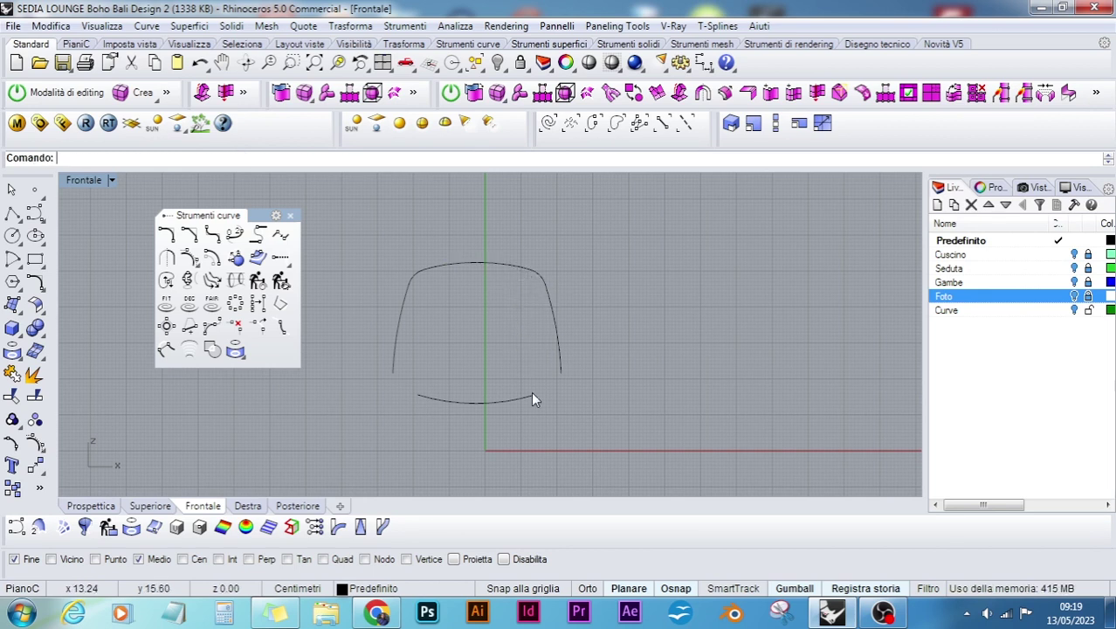
- Connect the lower end of the right side arc to the lower arc with an untrimmed arc blend
key("Return")
left_click(561, 374)
left_click(531, 401)
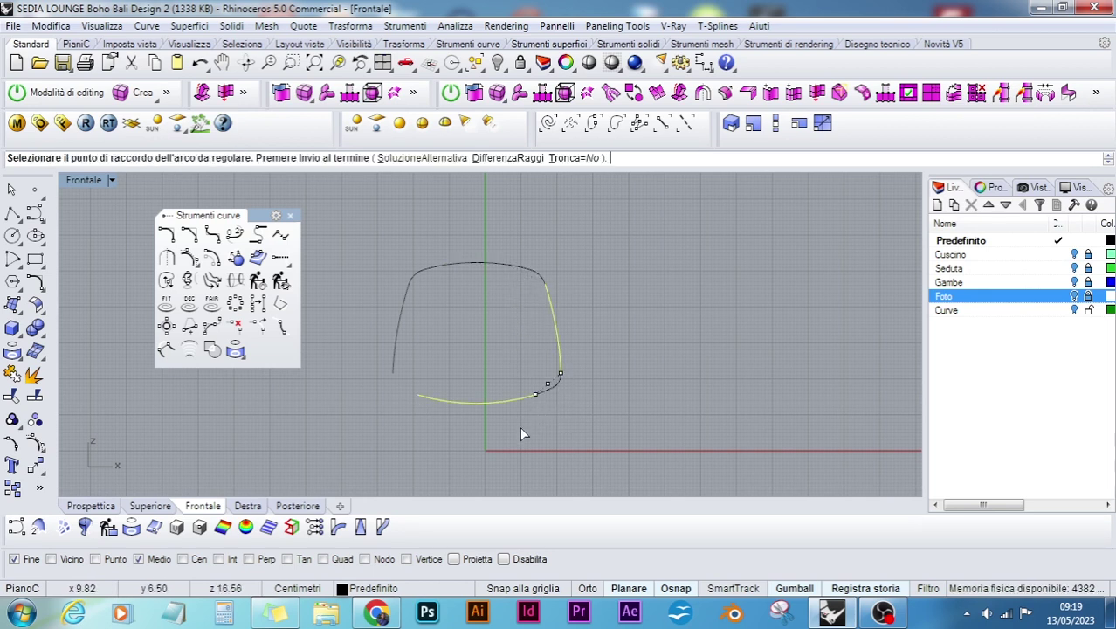
key("Return")
left_click(423, 398)
left_click_drag(426, 399, 347, 429)
key("ctrl+z")
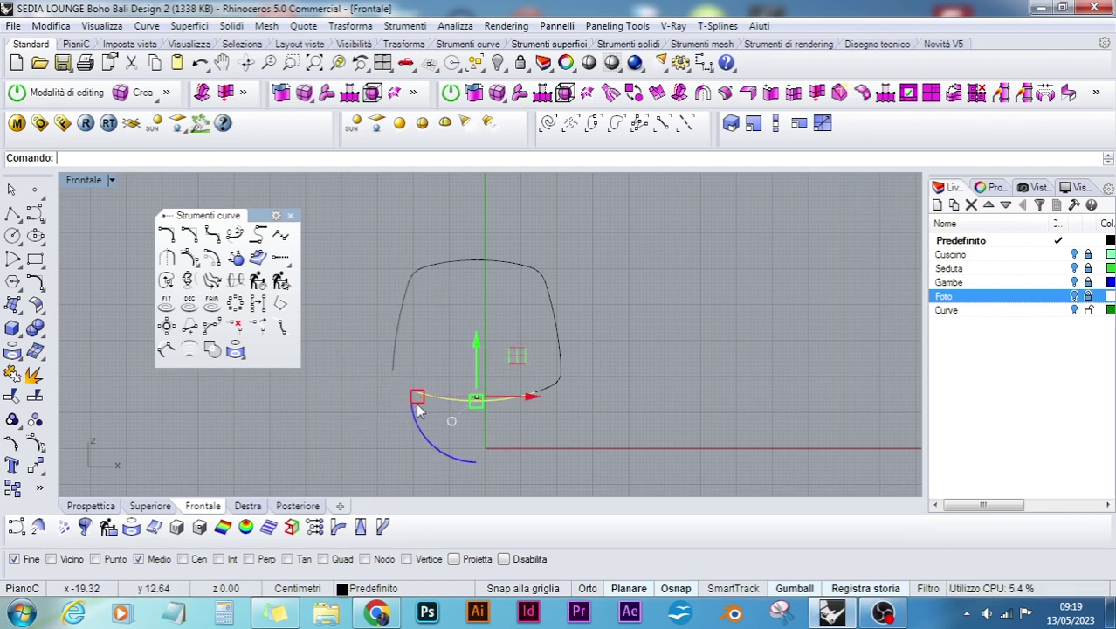
- Connect the lower end of the left side arc to the lower arc with an untrimmed arc blend
key("Return")
left_click(396, 371)
left_click(418, 394)
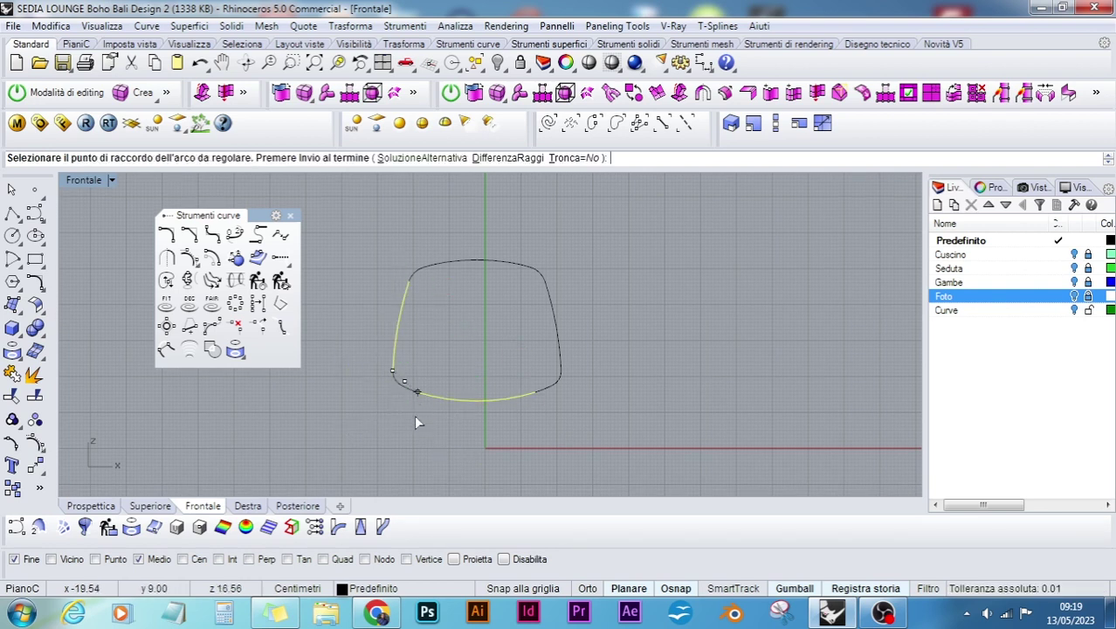
key("Return")
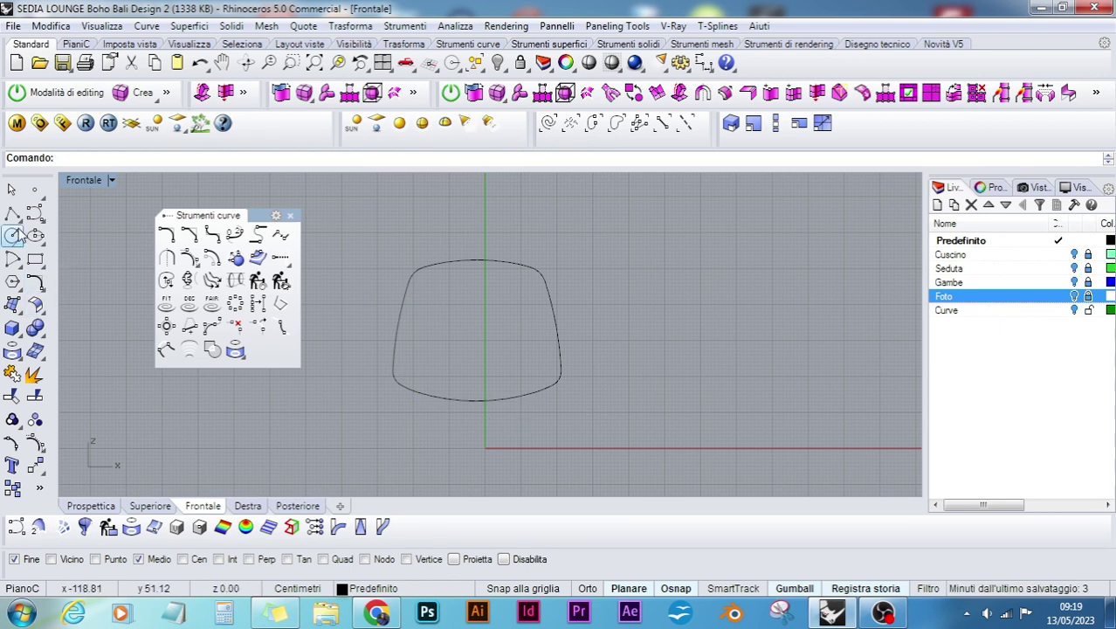
- Join the side, upper and lower arcs and their corner blends into one closed backrest outline
left_click(12, 374)
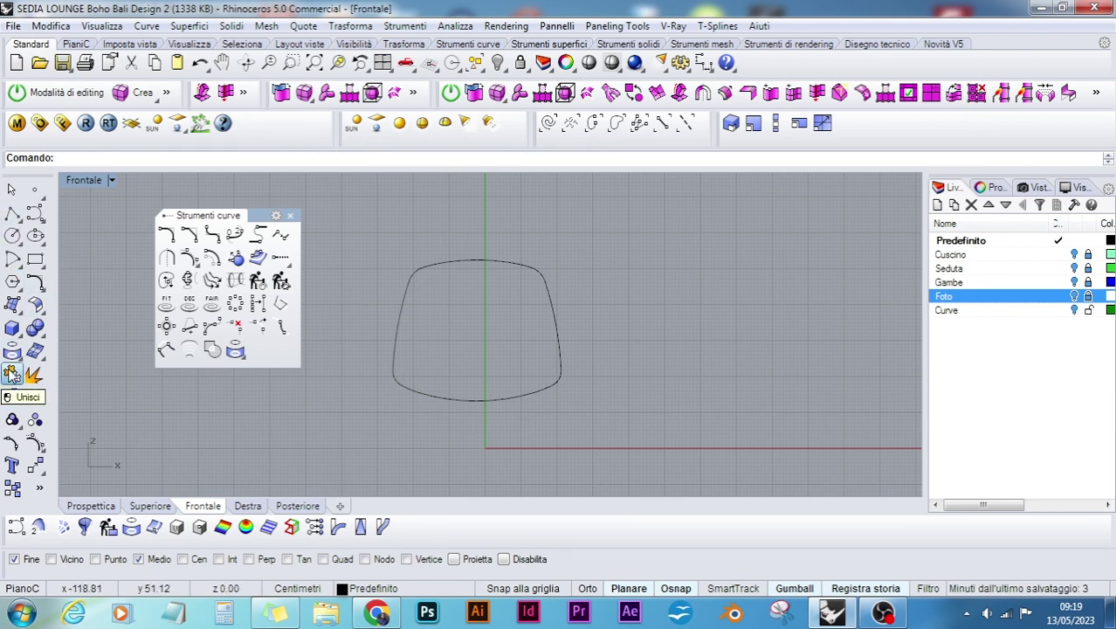
left_click(401, 303)
left_click(463, 266)
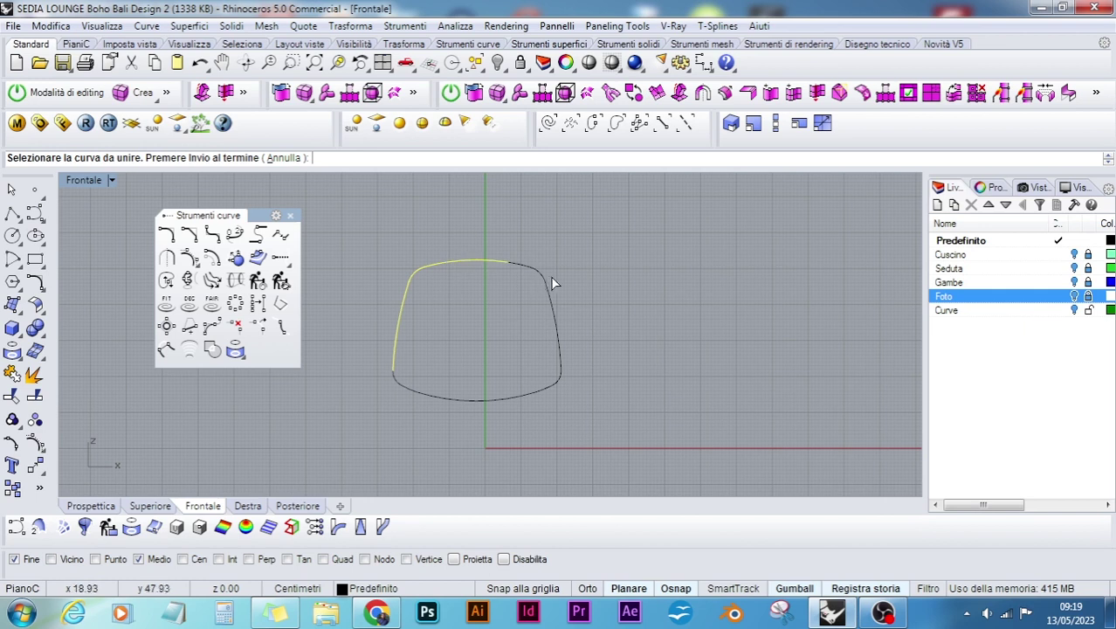
left_click(546, 277)
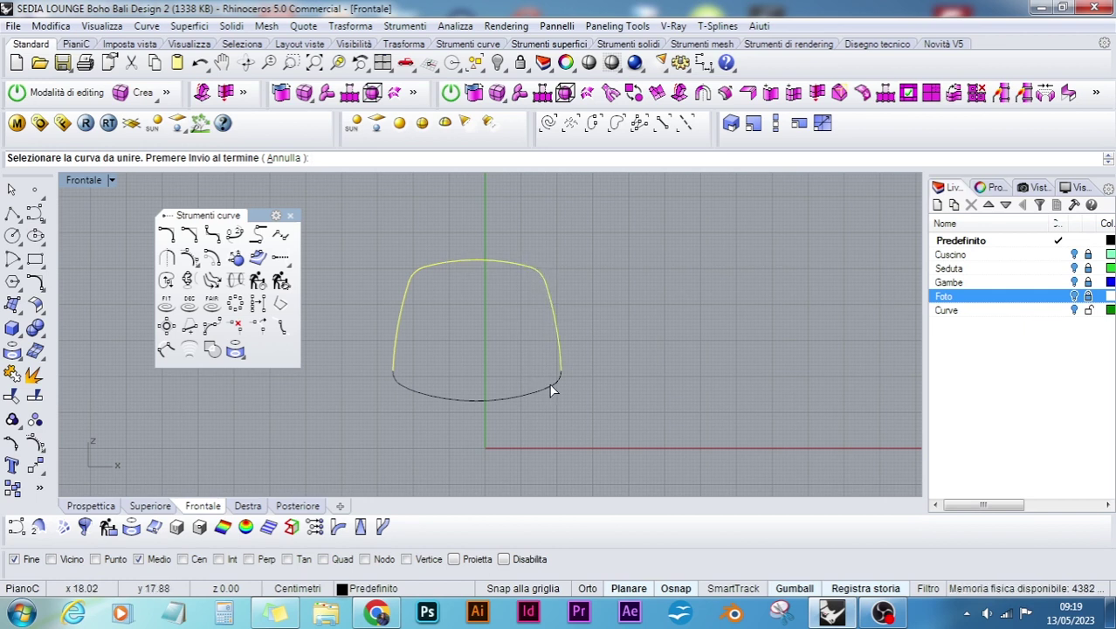
left_click(402, 384)
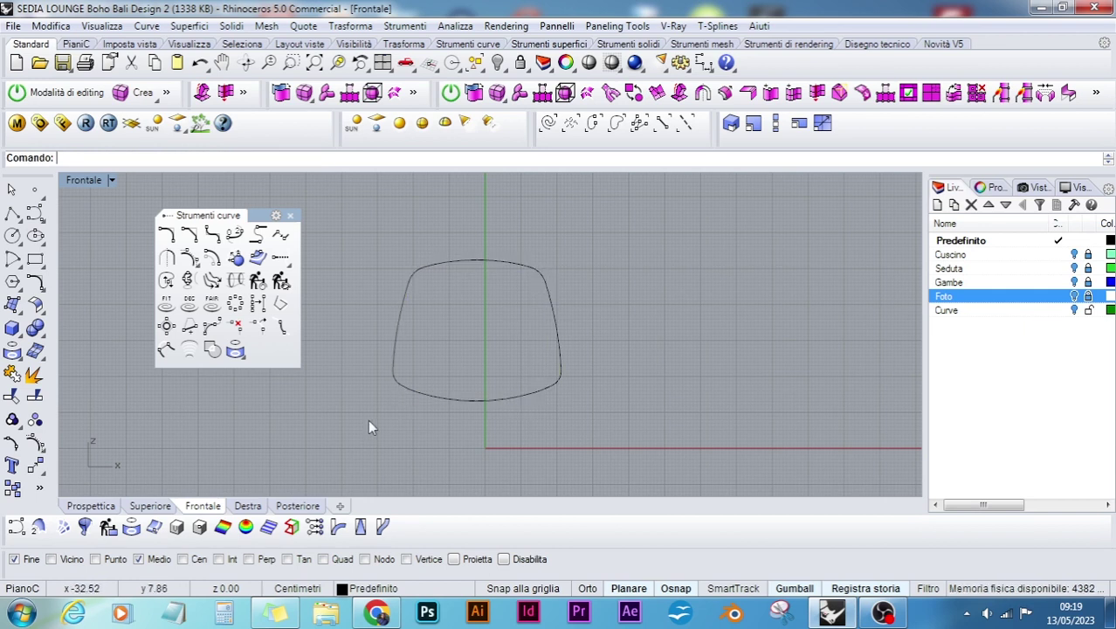
- Draw a vertical centre line from the midpoint of the outline's upper edge to the midpoint of its lower edge
left_click(13, 213)
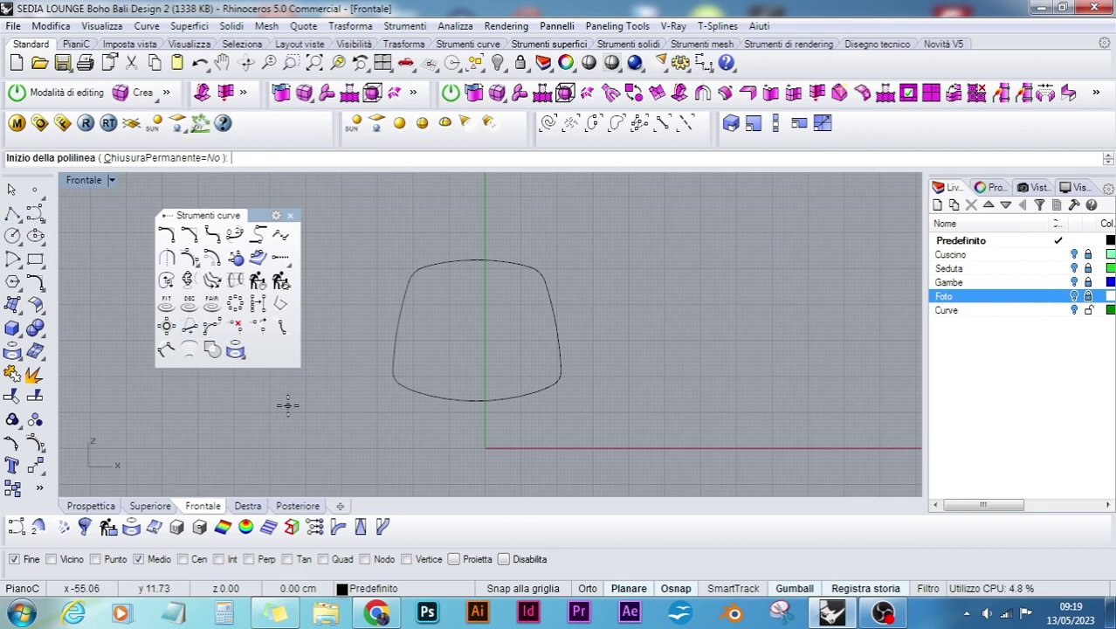
left_click(478, 261)
left_click(476, 399)
key("Return")
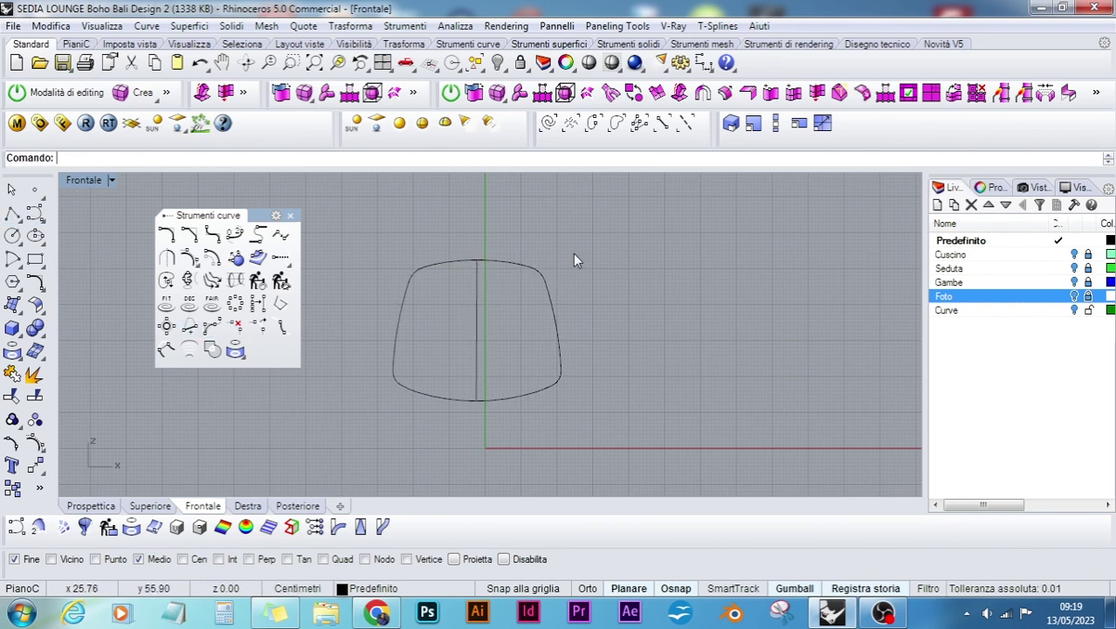
- Trim away the left half of the backrest outline at the centre line and delete the centre line
key("ctrl+a")
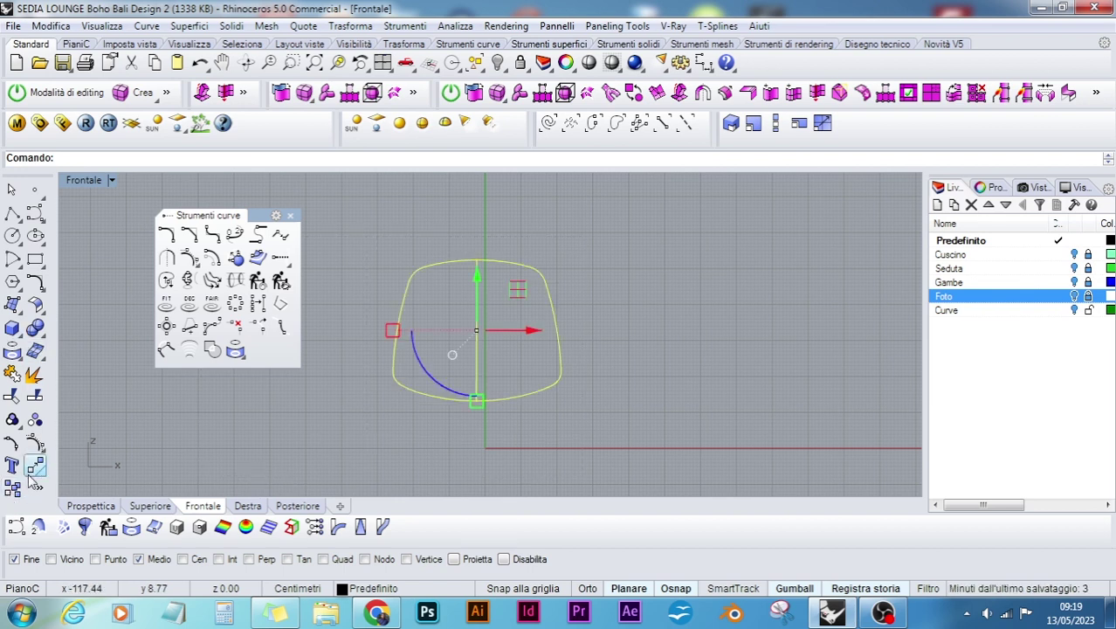
left_click(12, 395)
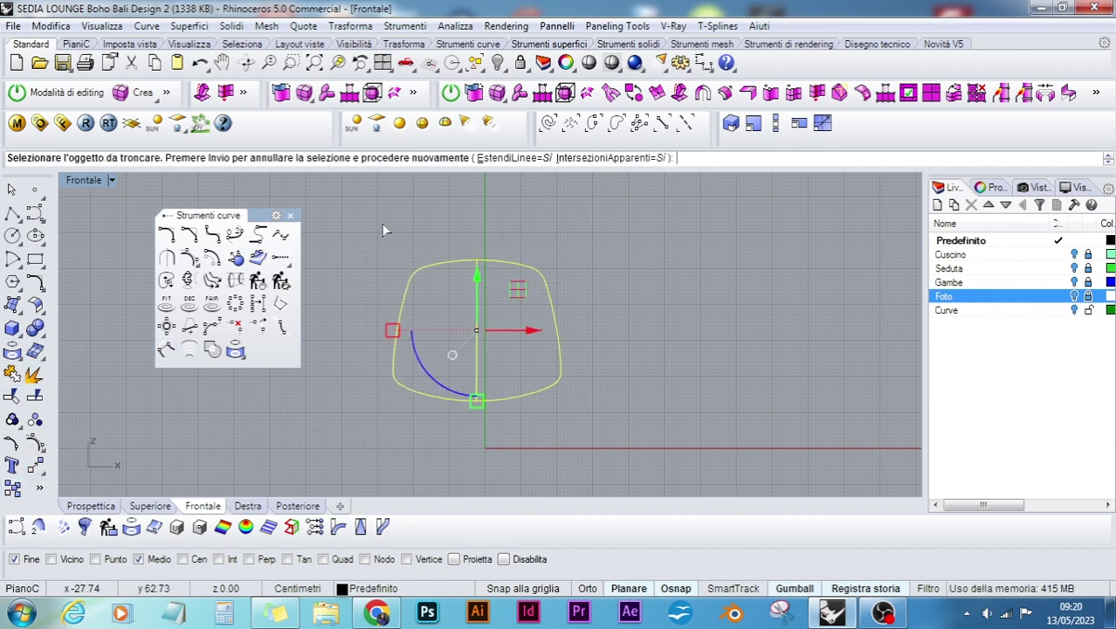
left_click_drag(429, 234, 363, 350)
key("Return")
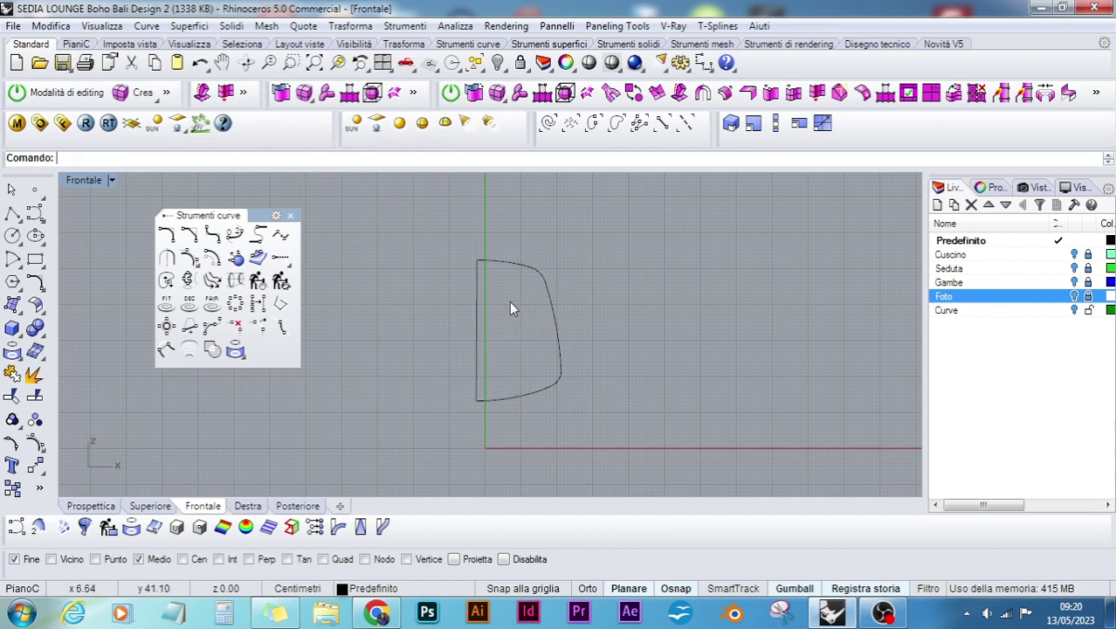
left_click(476, 319)
left_click(445, 335)
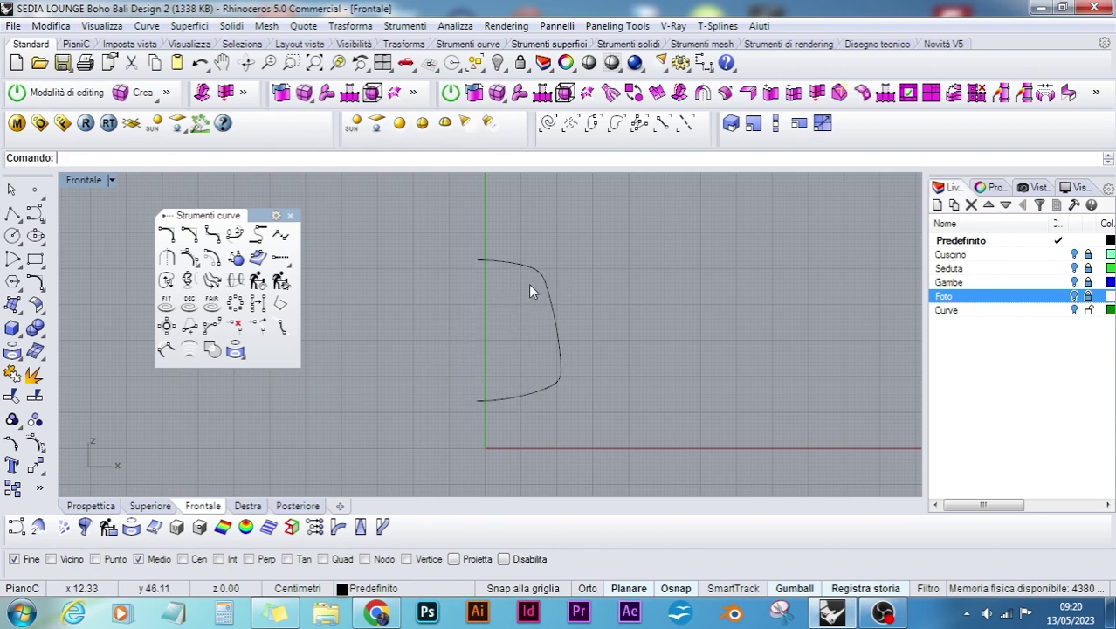
- In the top view, bend the half outline toward negative Y with midpoint snap off, using a horizontal spine about 50 cm long from its open end
left_click(529, 273)
left_click(150, 506)
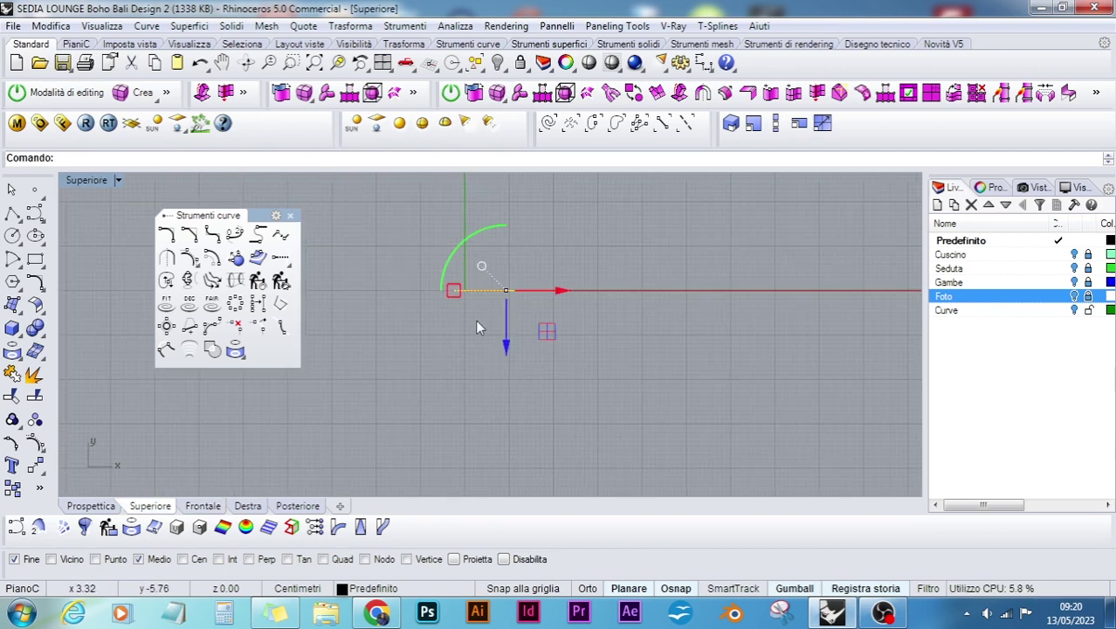
left_click(289, 216)
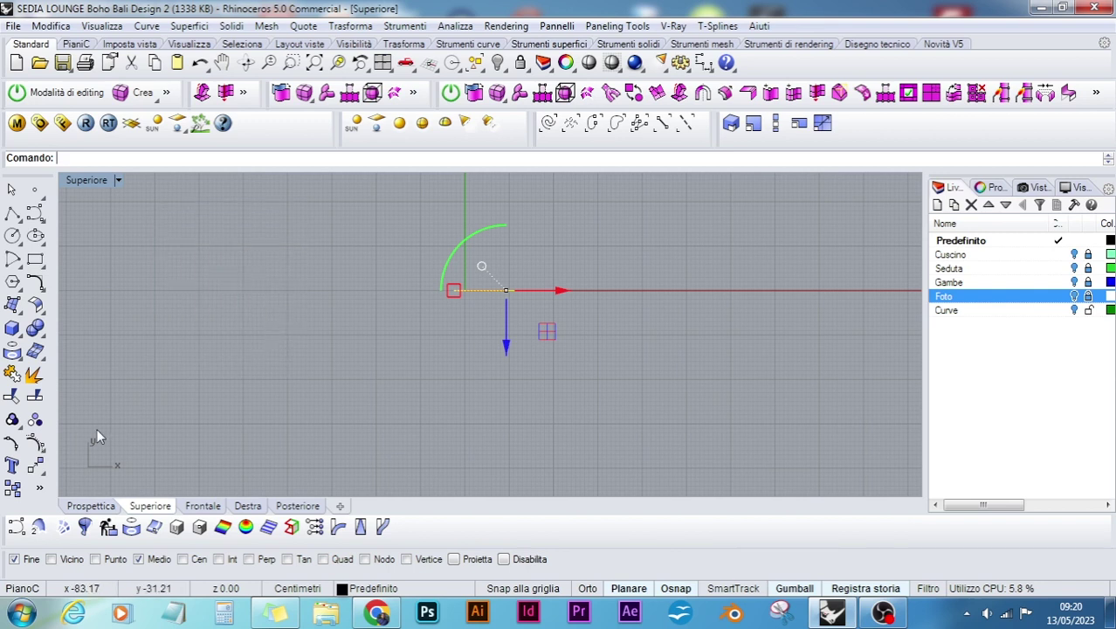
left_click(35, 466)
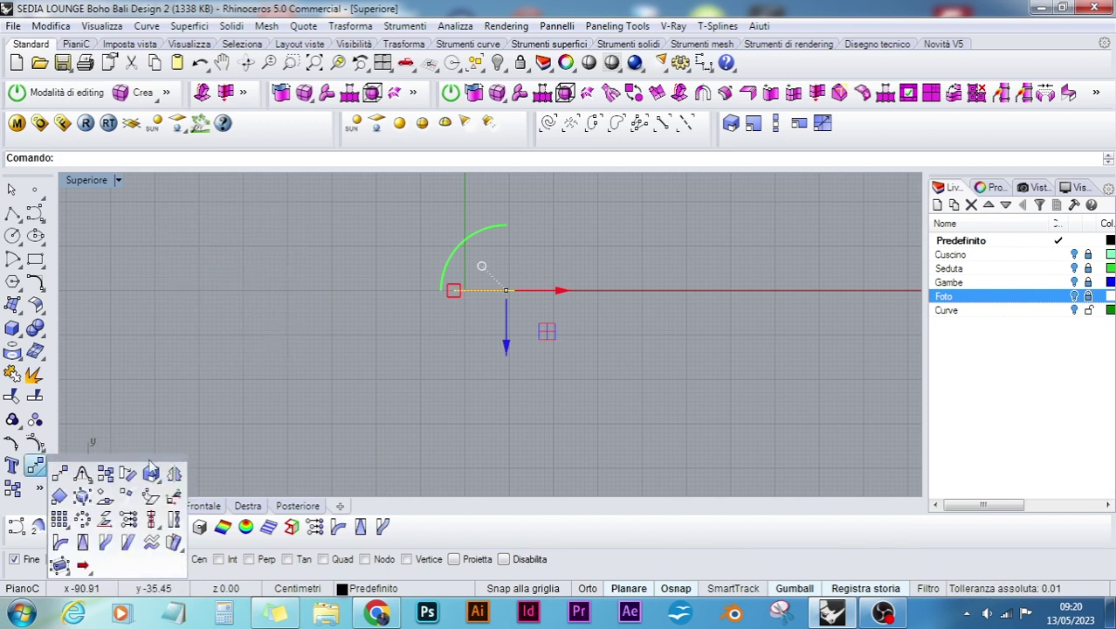
left_click(59, 544)
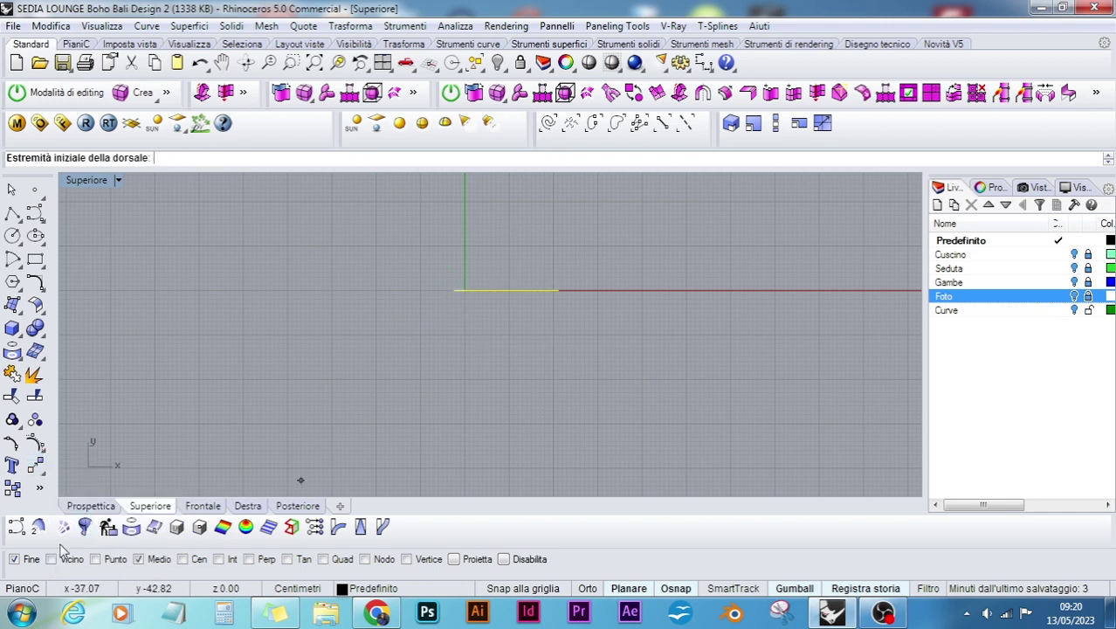
left_click(159, 560)
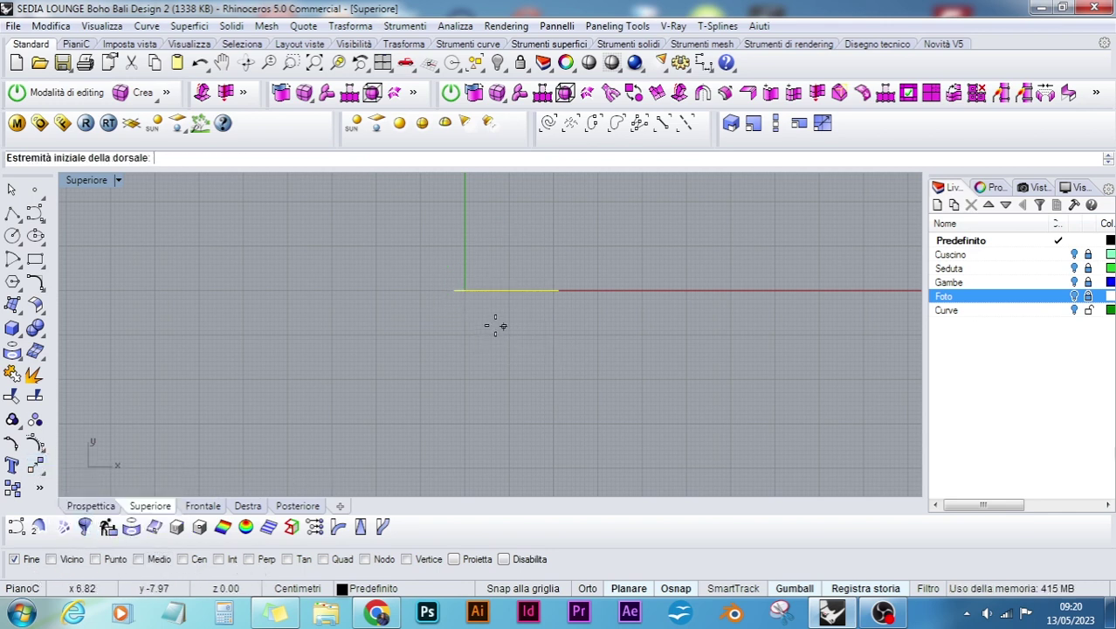
left_click(454, 289)
left_click(675, 291, "shift")
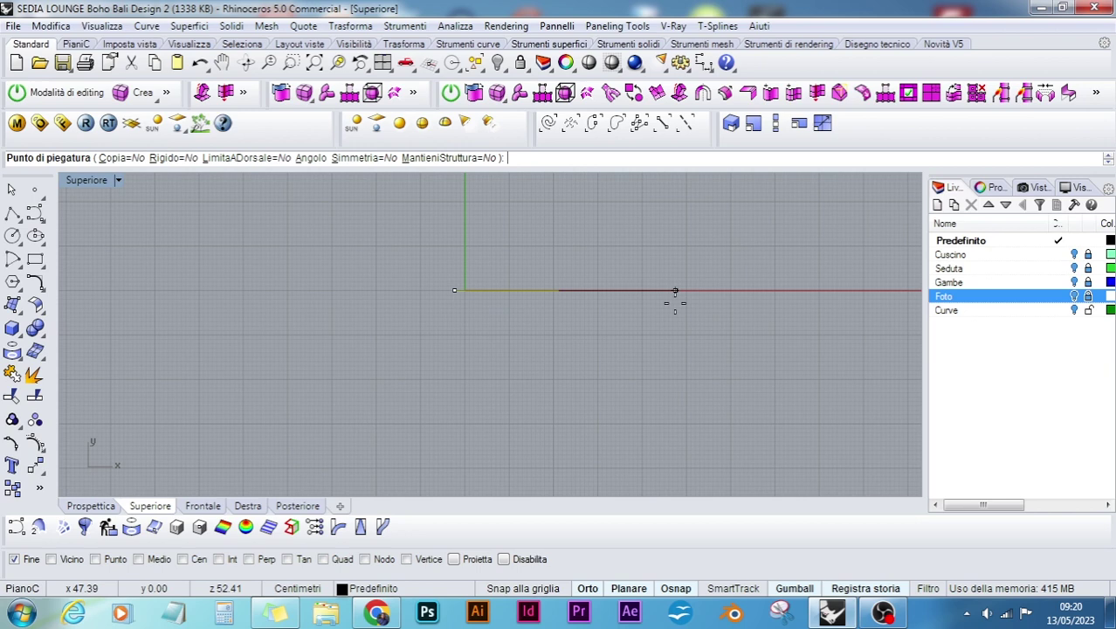
left_click(636, 403)
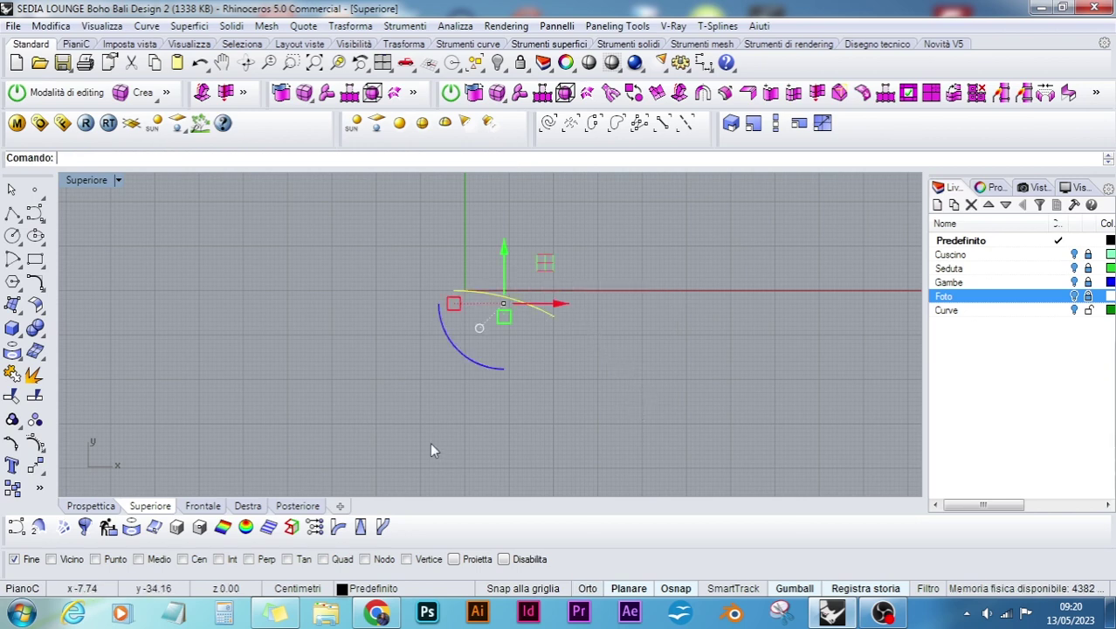
- In the front view, mirror the bent half outline to the left about the vertical axis through its open lower endpoint
left_click(91, 506)
right_click_drag(661, 449, 316, 399)
key("Escape")
right_click_drag(390, 357, 658, 476)
right_click_drag(761, 450, 773, 447)
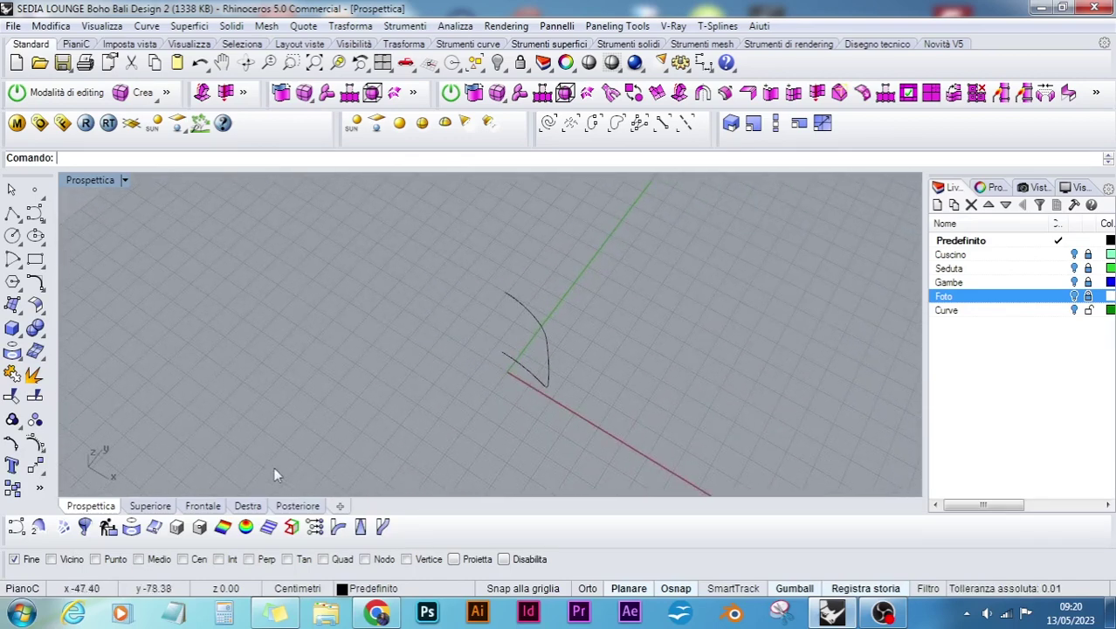
left_click(201, 506)
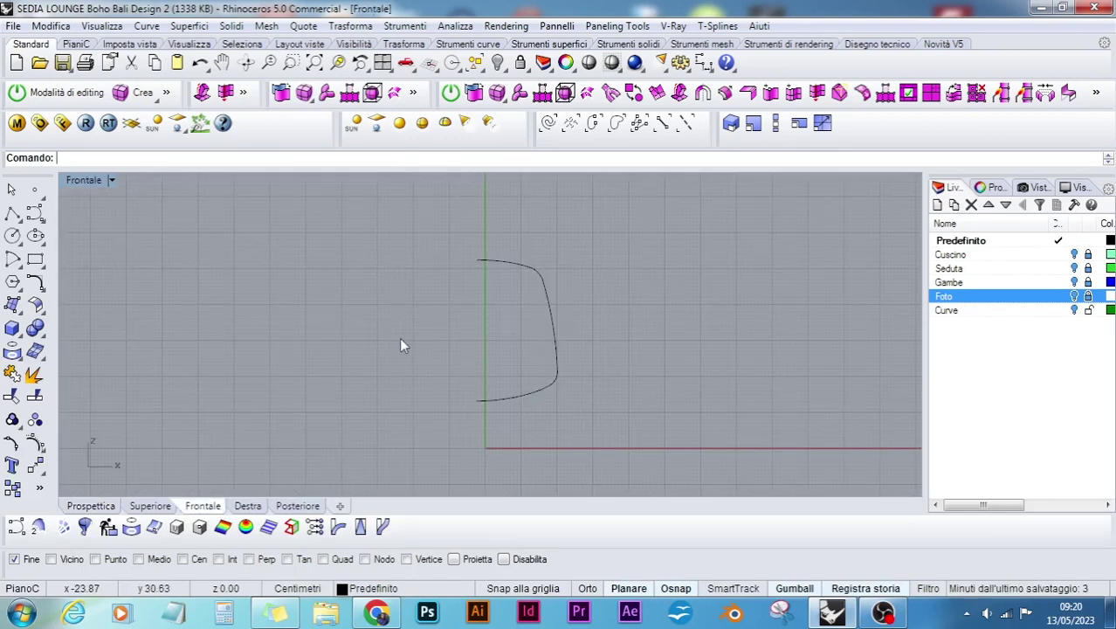
left_click(38, 471)
left_click(175, 472)
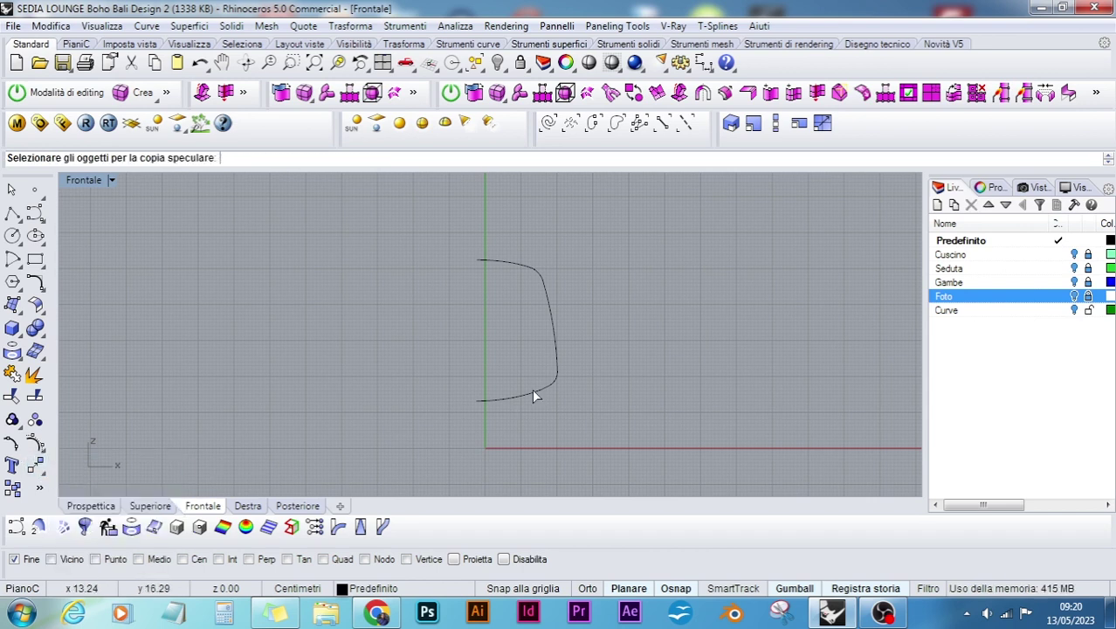
left_click(531, 394)
right_click_drag(528, 406, 552, 396)
key("Return")
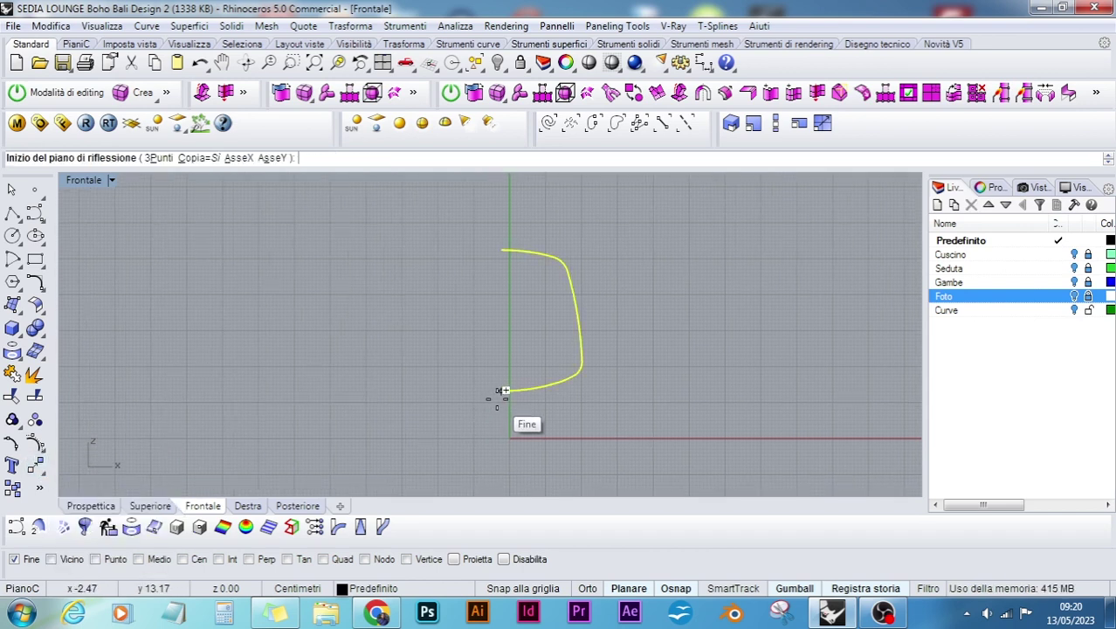
left_click(501, 391)
left_click(500, 314)
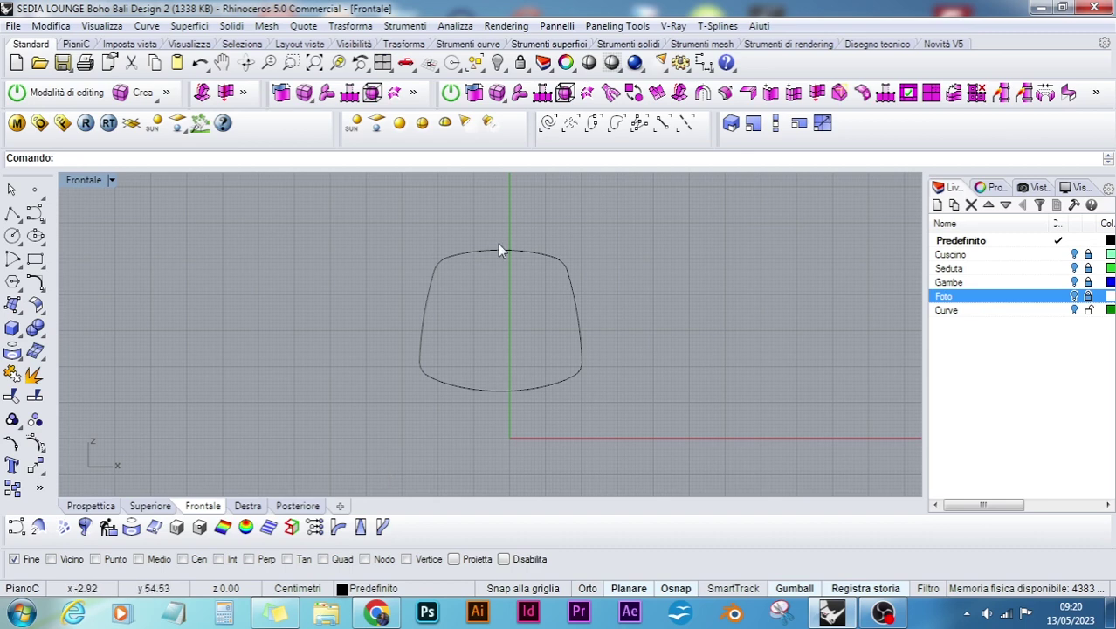
- Draw a short straight line closing the gap between the two outline halves at the middle of the upper edge
scroll(501, 249, "up", 4)
scroll(511, 279, "down", 4)
right_click_drag(531, 324, 528, 232)
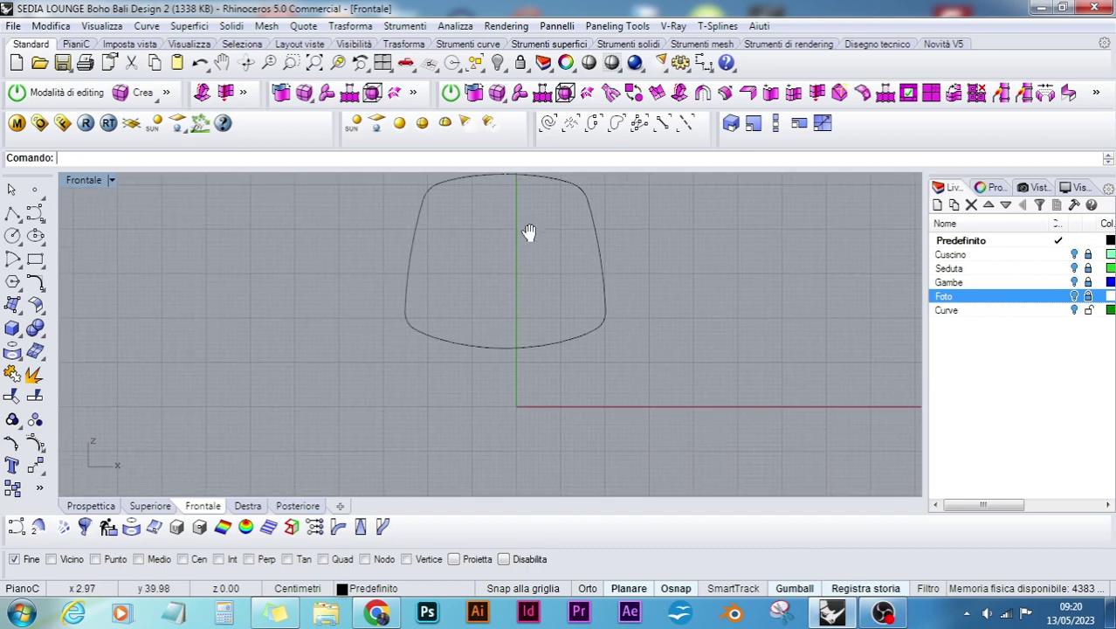
scroll(487, 411, "up", 3)
scroll(452, 406, "up", 3)
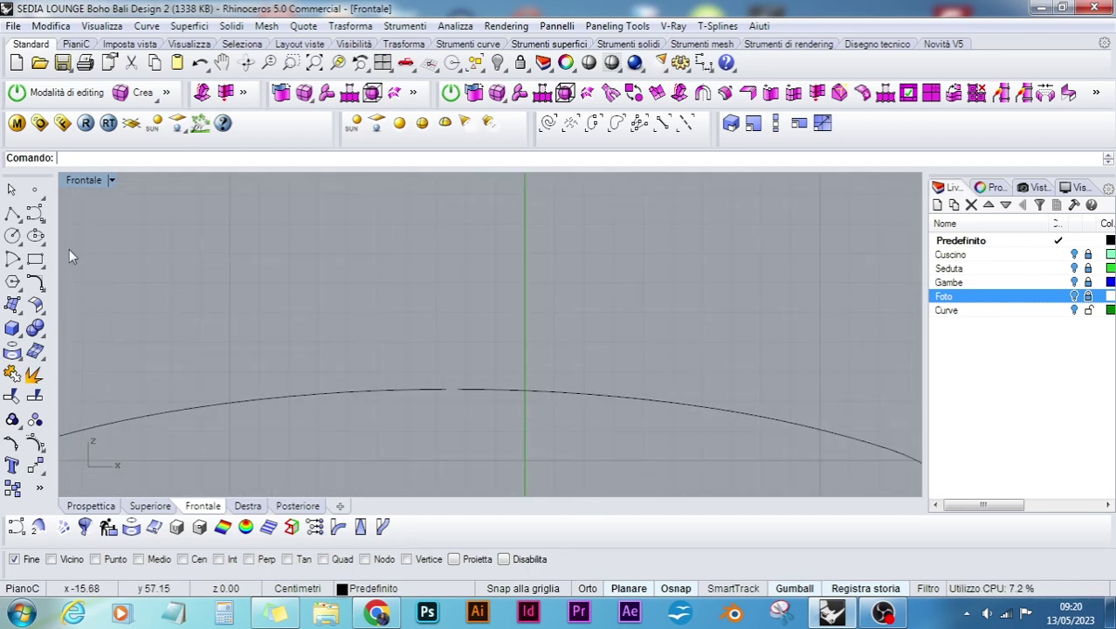
left_click(12, 213)
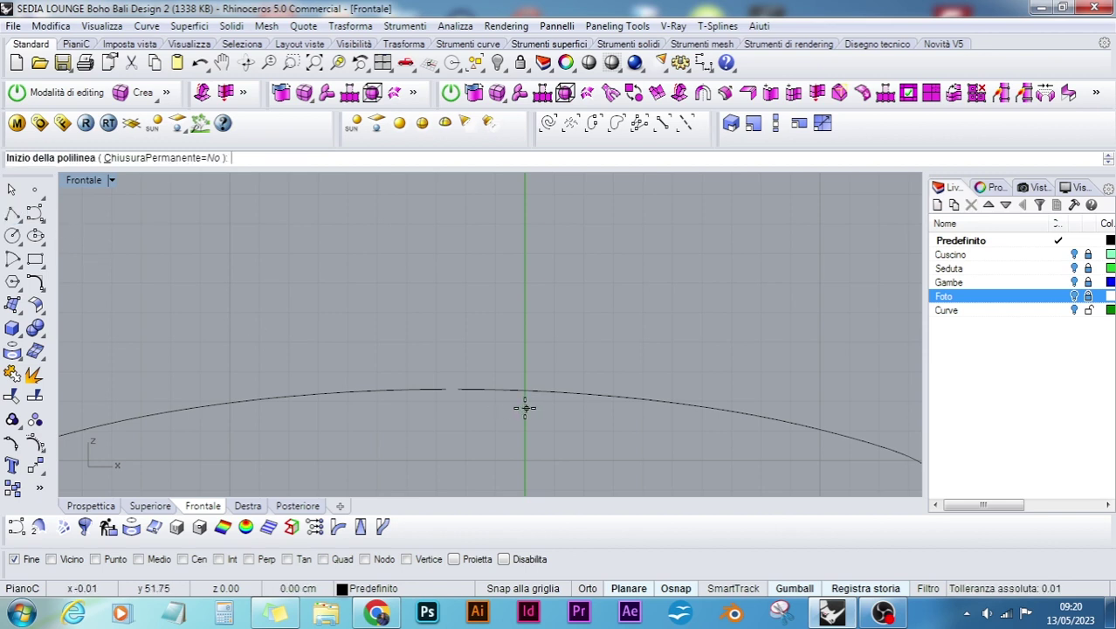
left_click(443, 387)
left_click(458, 388)
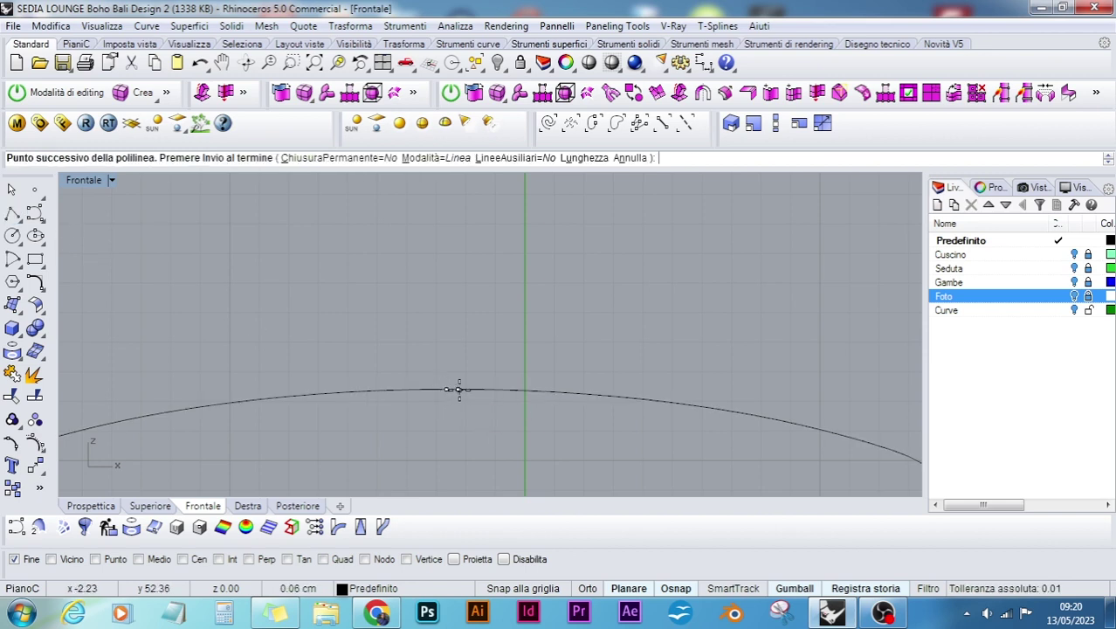
key("Return")
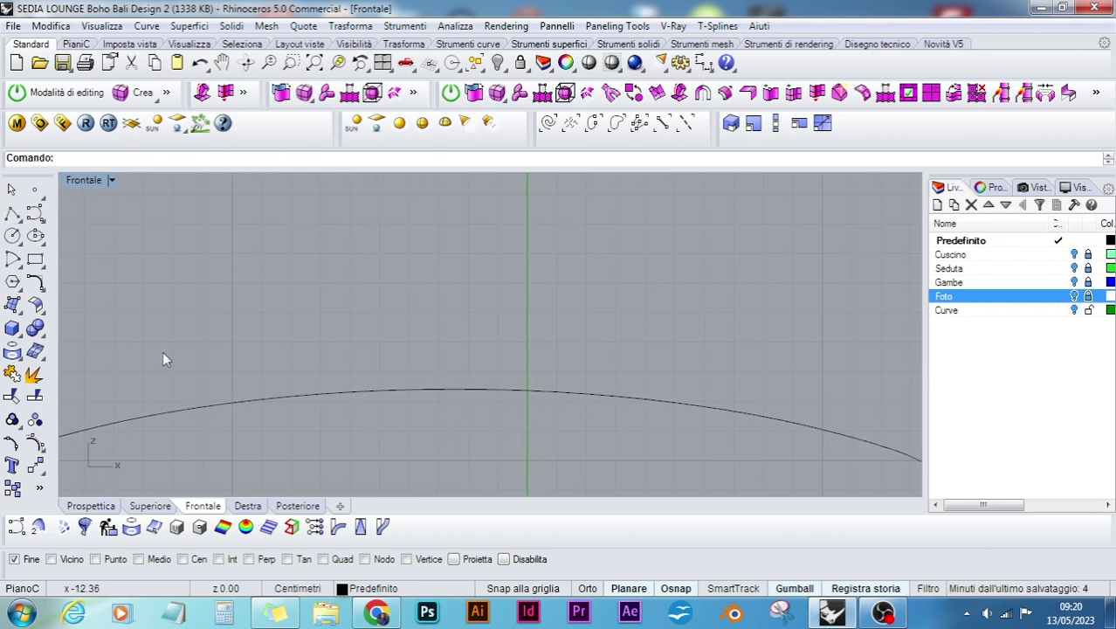
- Join the left and right outline halves at the upper edge into one backrest curve
left_click(14, 374)
left_click(419, 393)
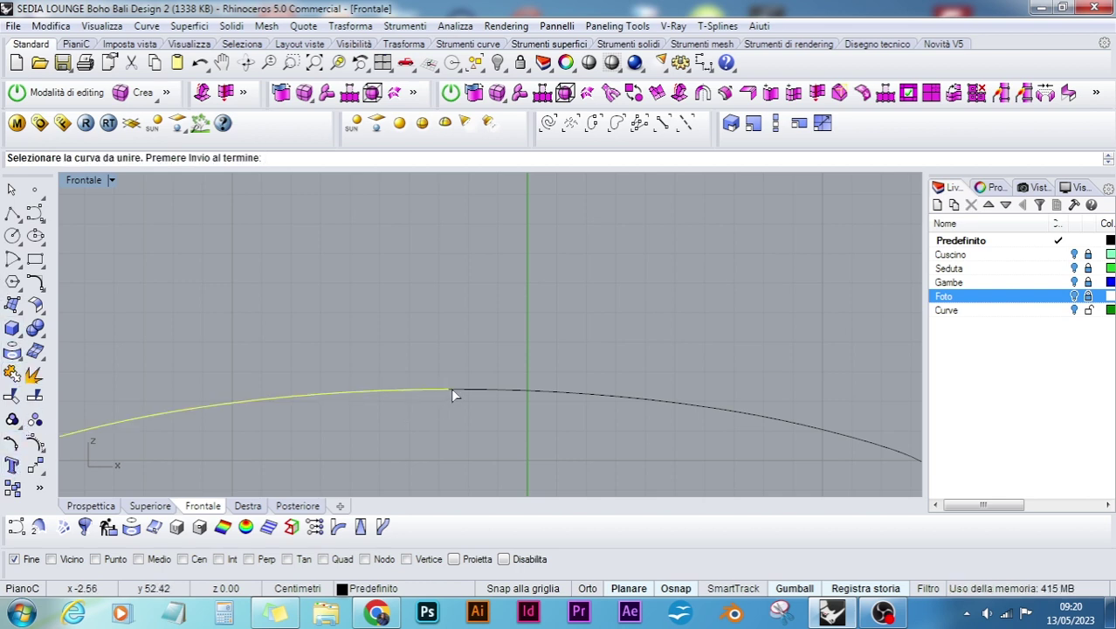
left_click(457, 392)
key("Return")
scroll(463, 401, "down", 3)
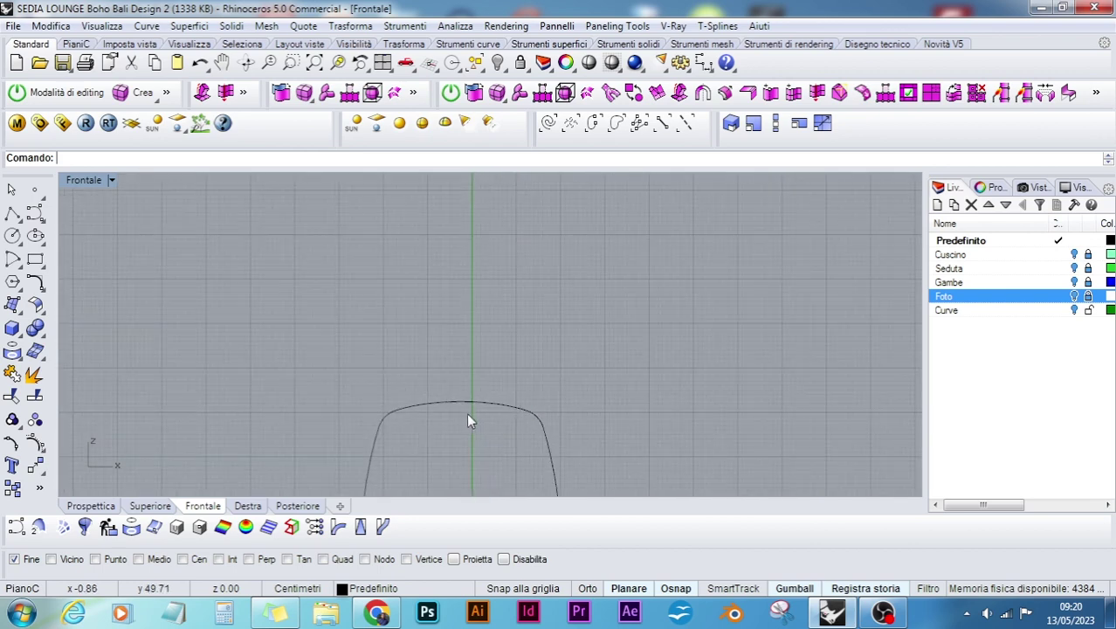
right_click_drag(468, 421, 461, 262)
- Draw a slightly bowed arc from the middle of the outline's upper edge to its lower edge, setting its direction toward positive Y in the right view
left_click(90, 508)
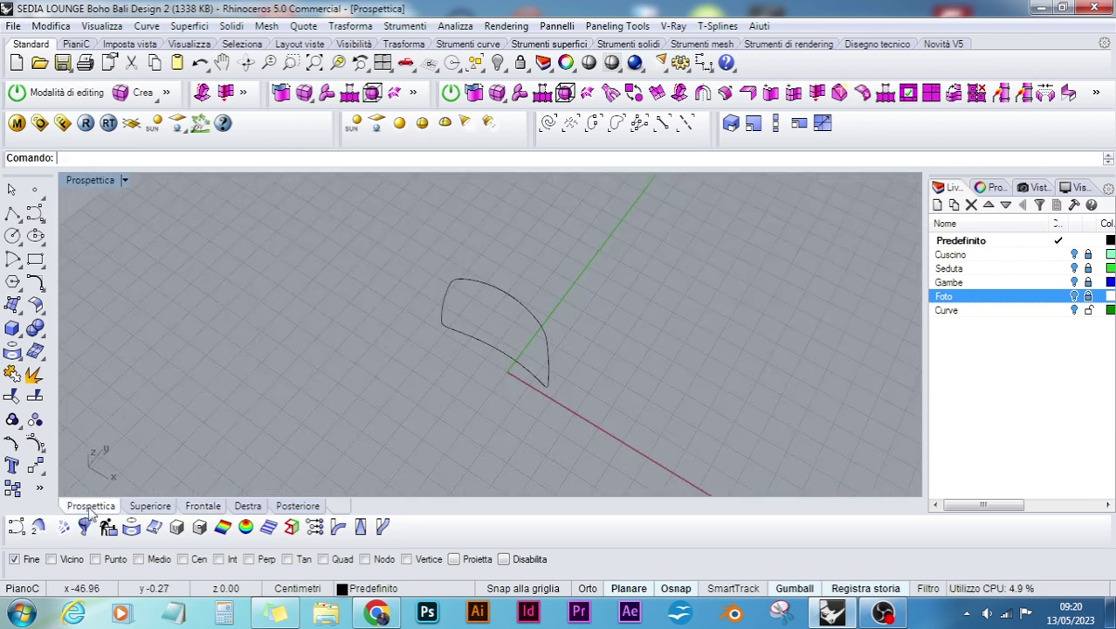
left_click(21, 267)
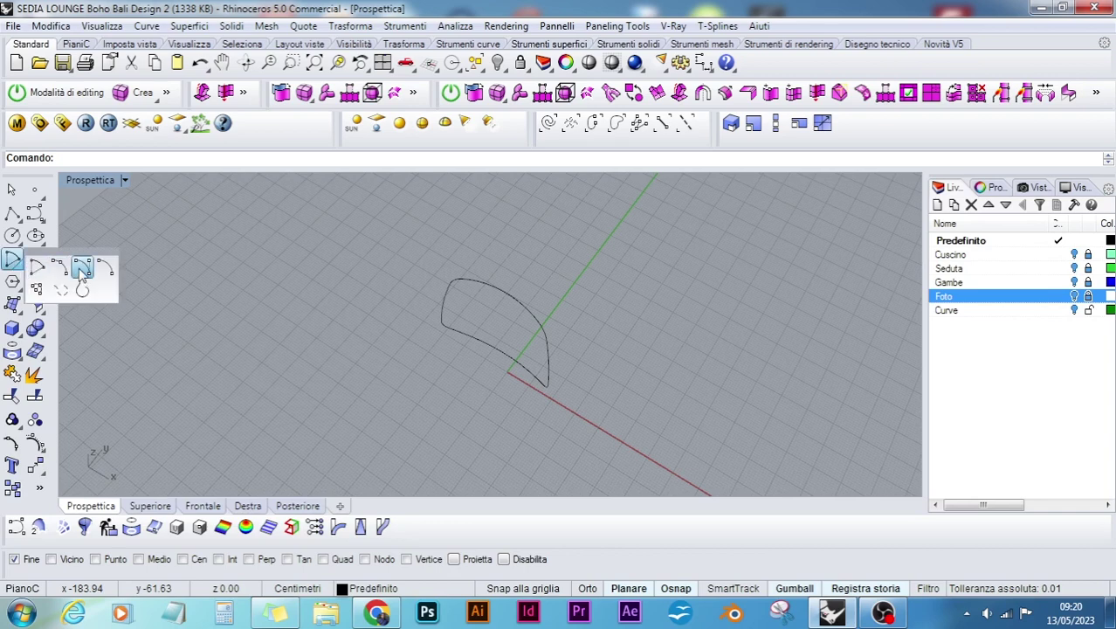
left_click(82, 276)
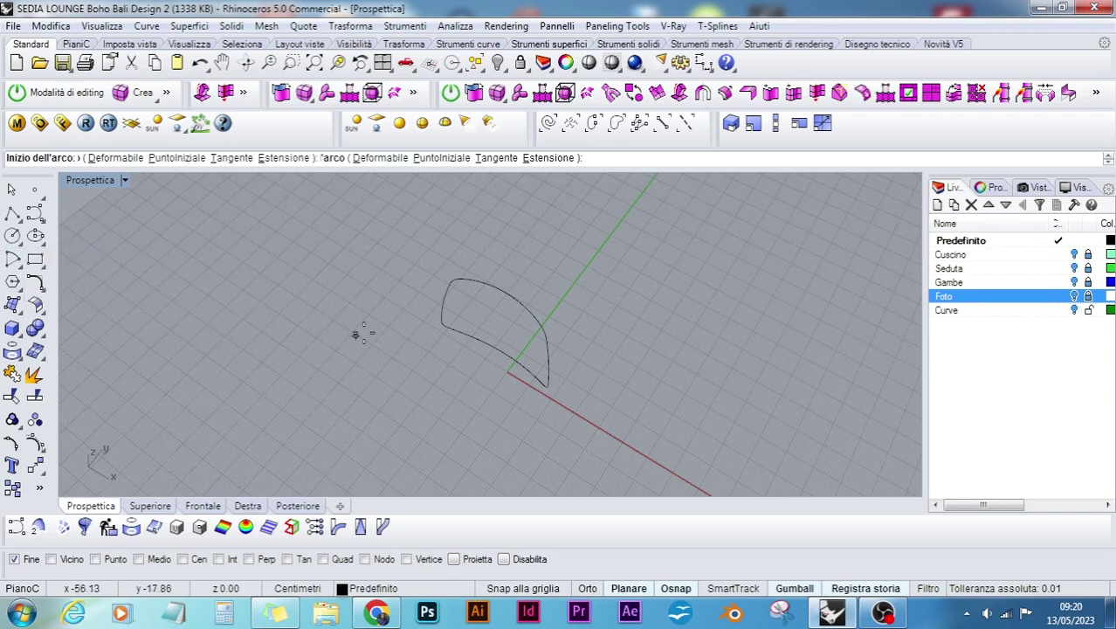
left_click(504, 291)
left_click(500, 349)
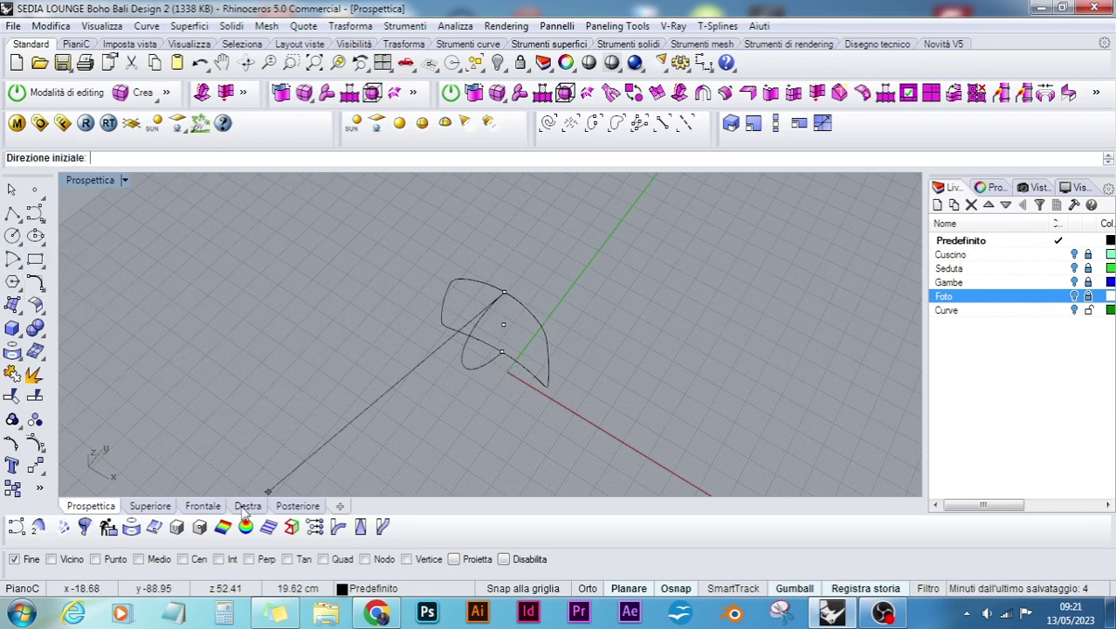
key("ctrl+F3")
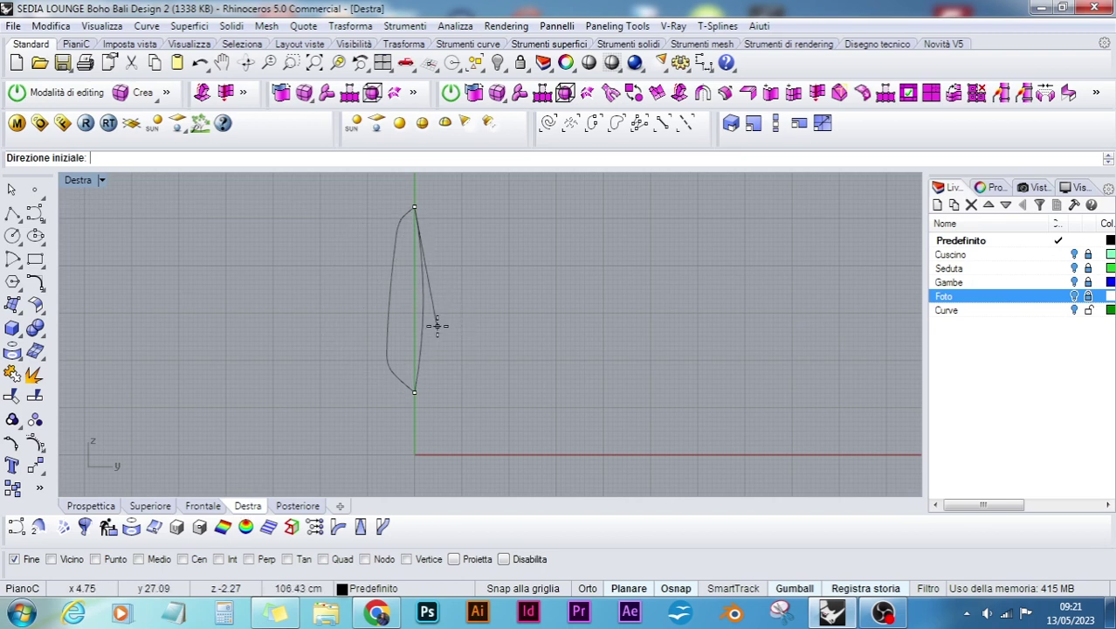
left_click(438, 325)
left_click(91, 506)
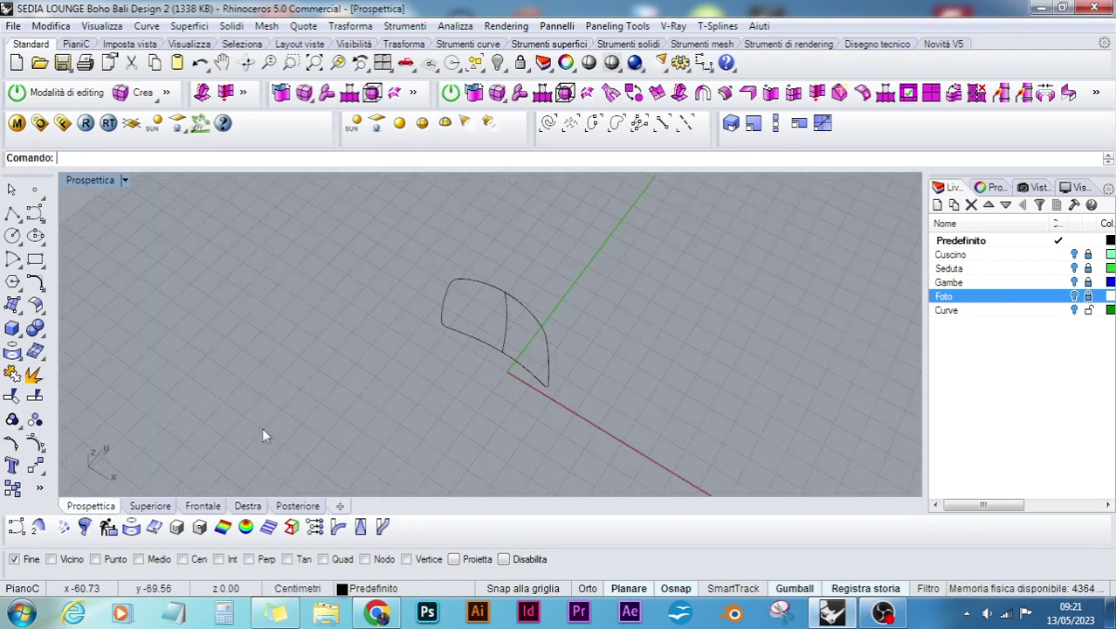
- Create a patch surface through the backrest outline and the central arc
right_click_drag(341, 379, 330, 304)
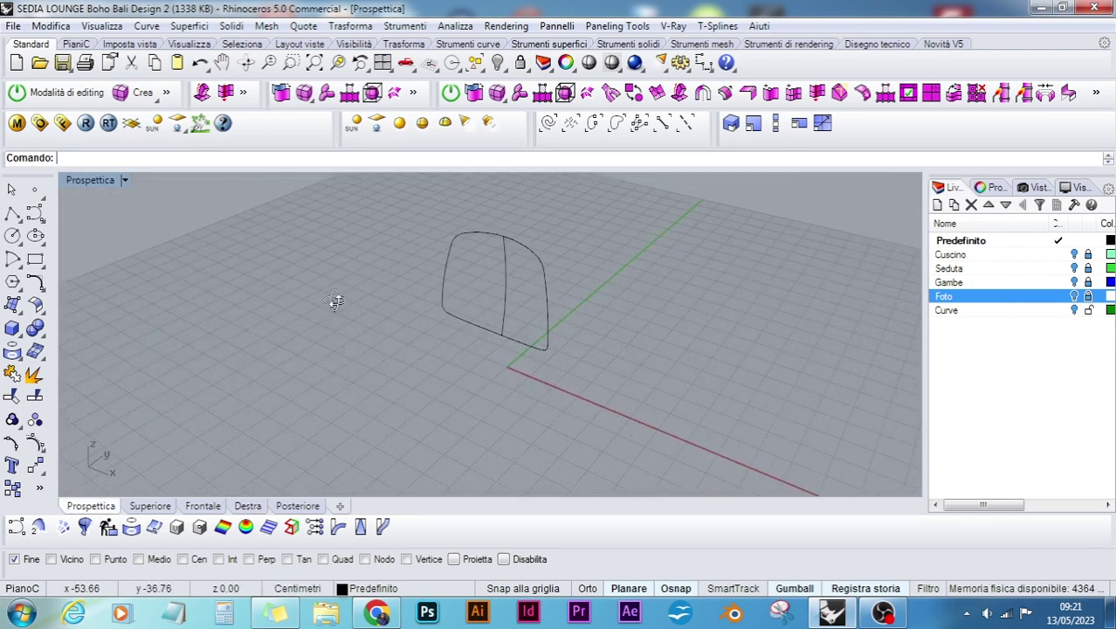
left_click(20, 315)
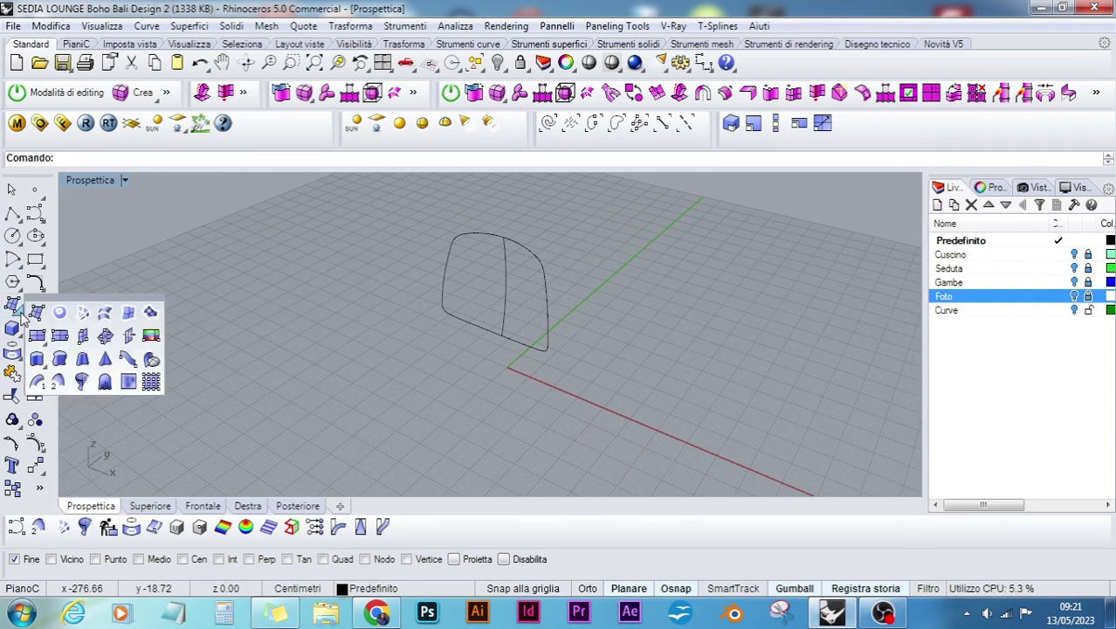
left_click(150, 315)
left_click(527, 247)
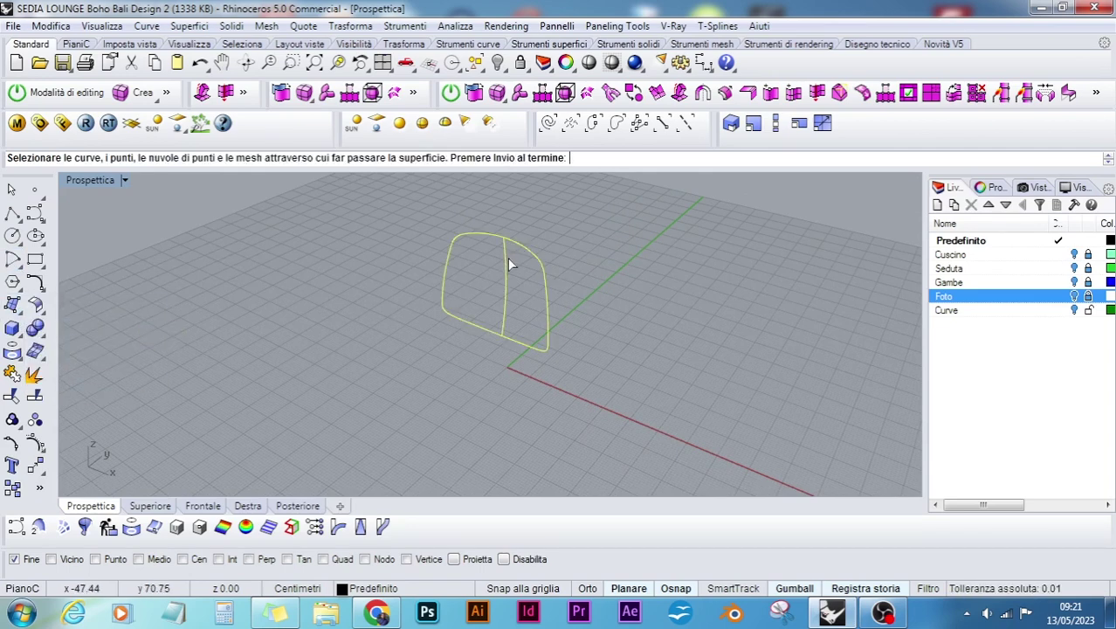
key("Return")
left_click(143, 435)
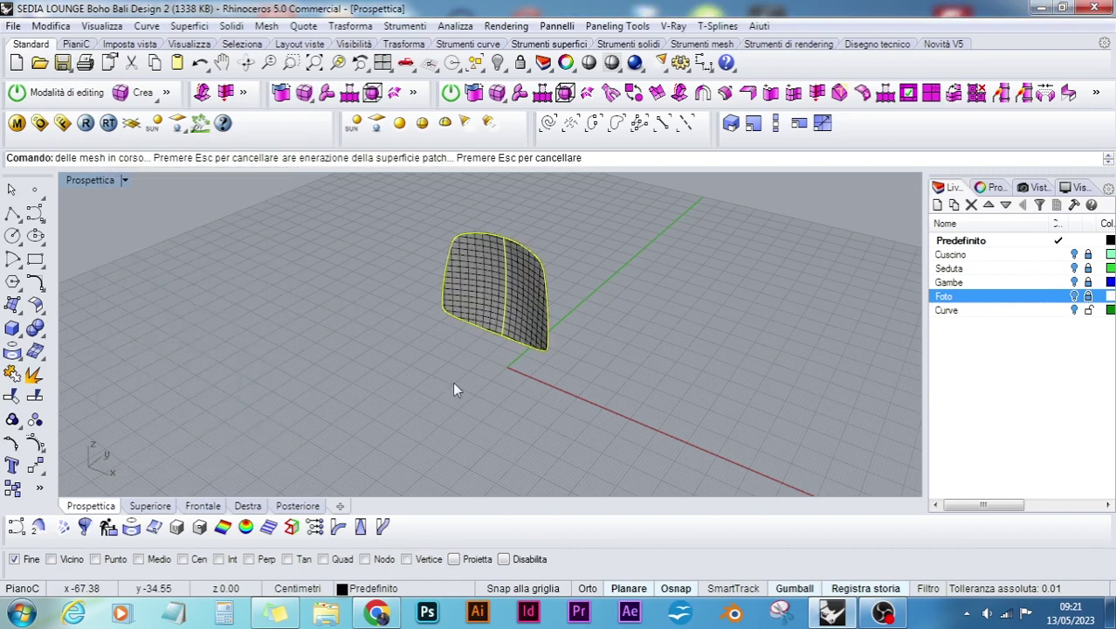
- Offset the backrest patch surface by 1 cm toward the back, with the Solid option off
right_click_drag(591, 298, 499, 290)
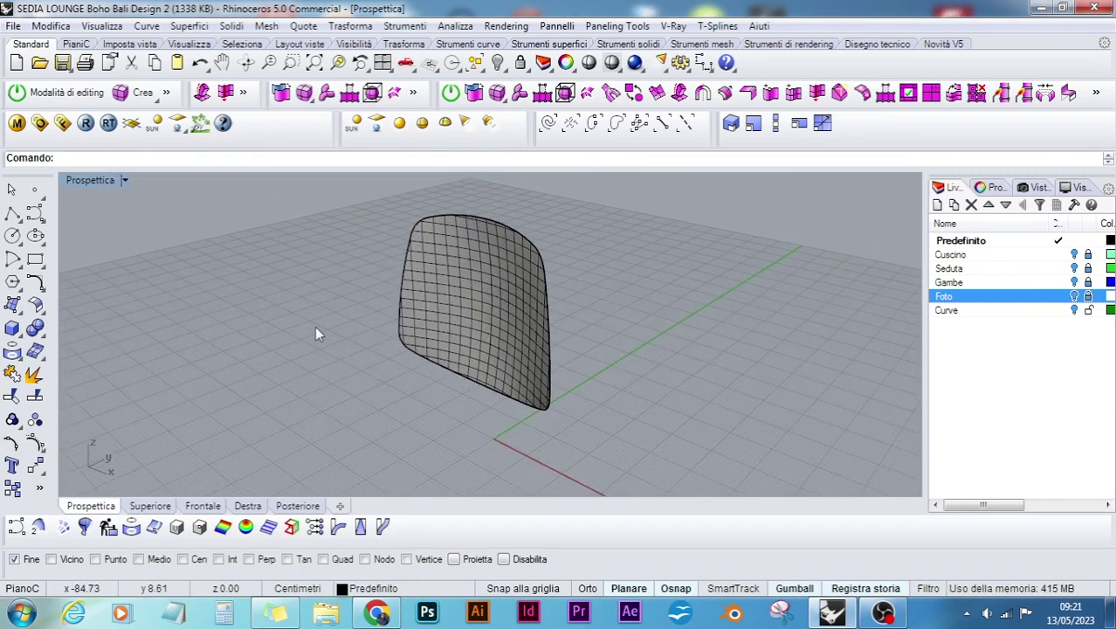
type("Offset")
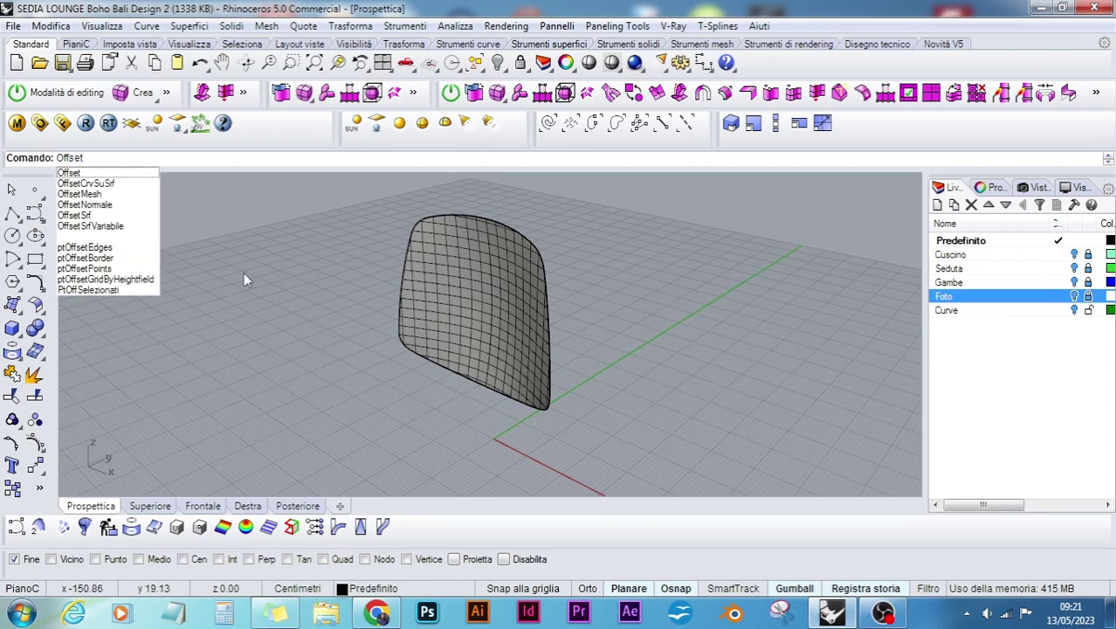
left_click(105, 215)
left_click(514, 309)
key("Return")
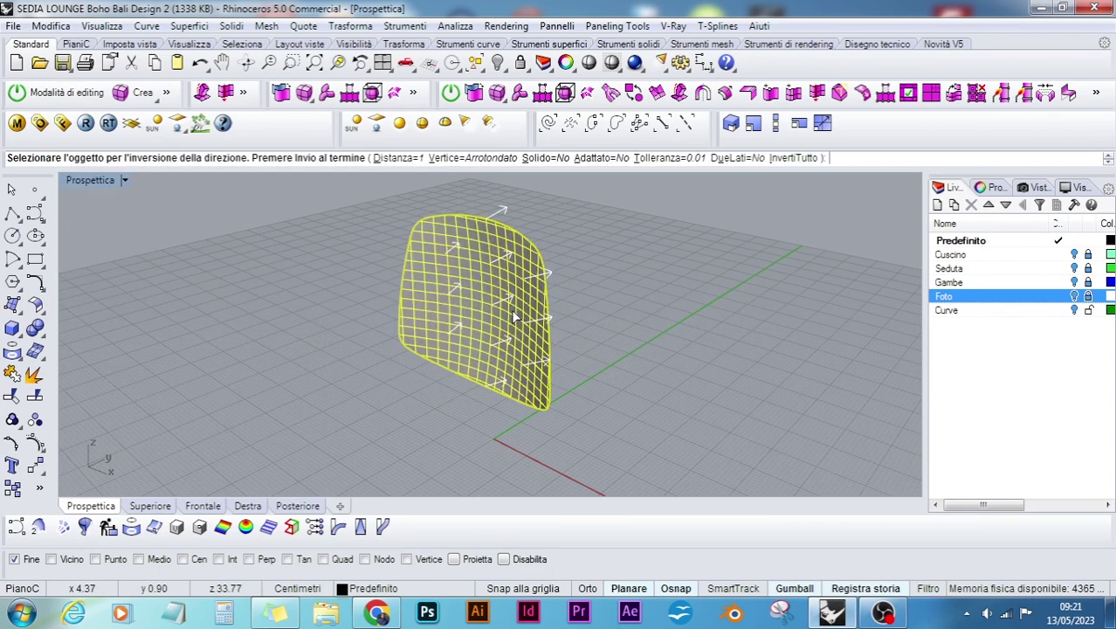
key("Return")
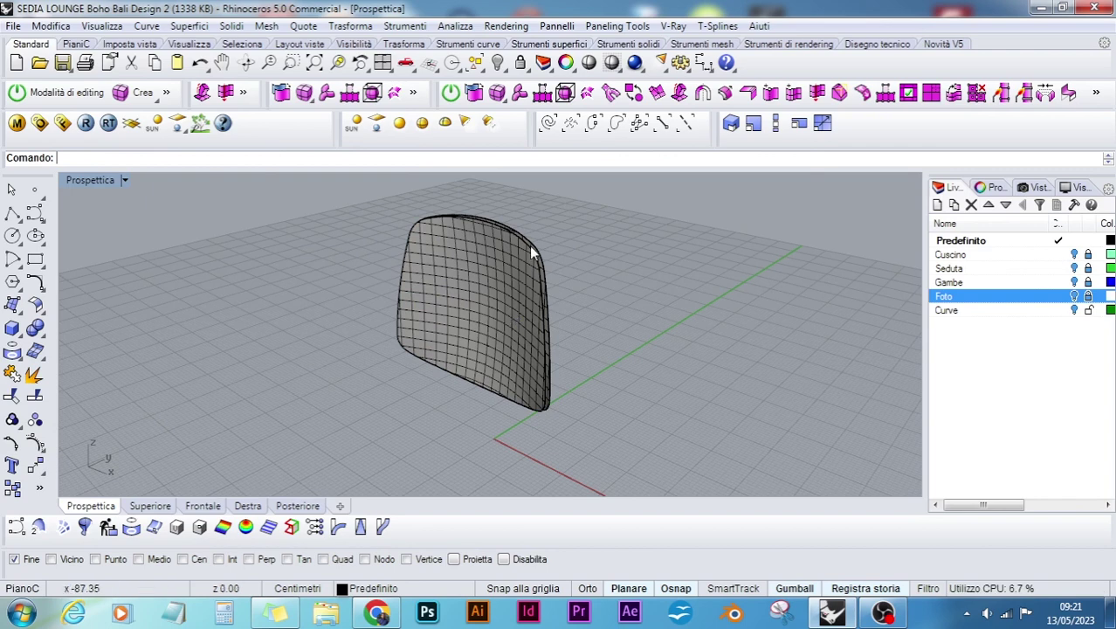
- Re-enable object snaps with midpoint on, and draw an upward-bulging arc across the gap between the two surfaces at the middle of their upper edges
scroll(542, 249, "up", 4)
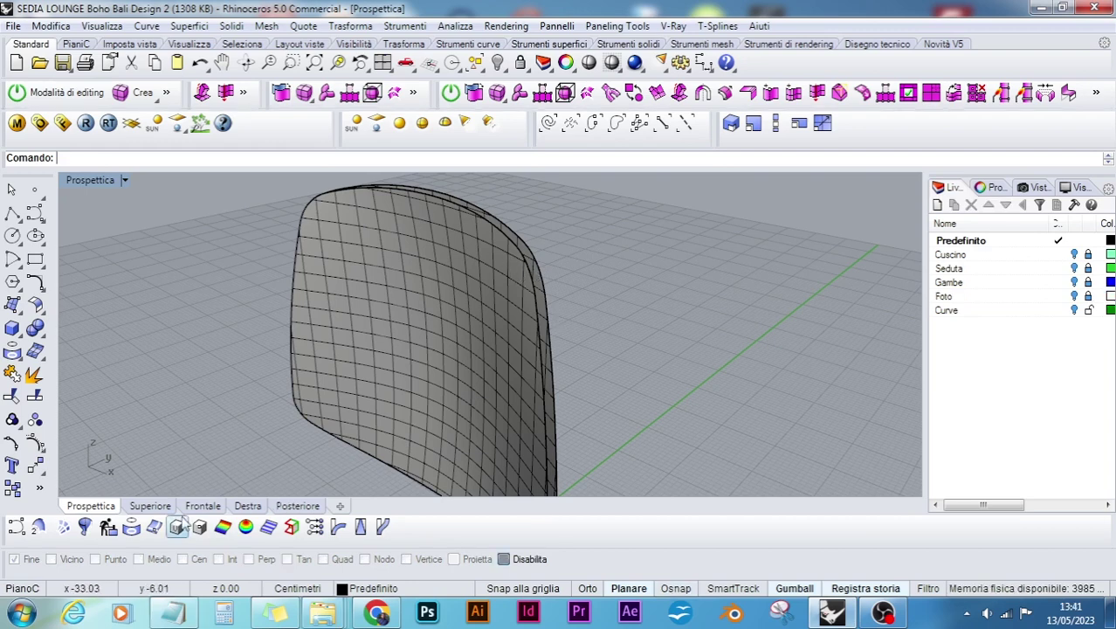
right_click_drag(318, 322, 126, 320)
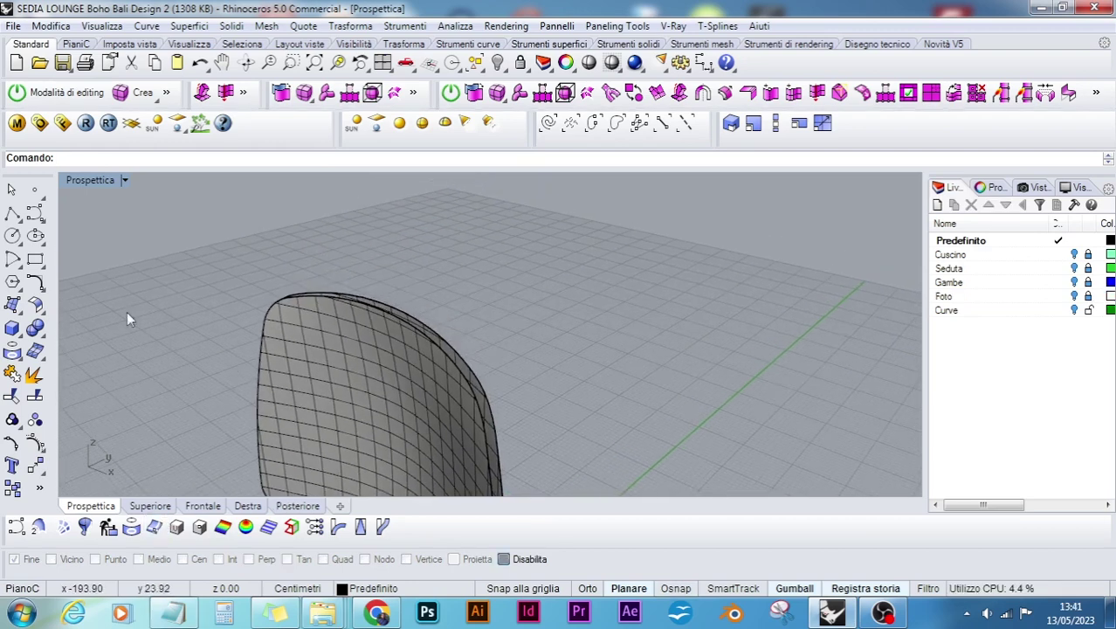
left_click(21, 271)
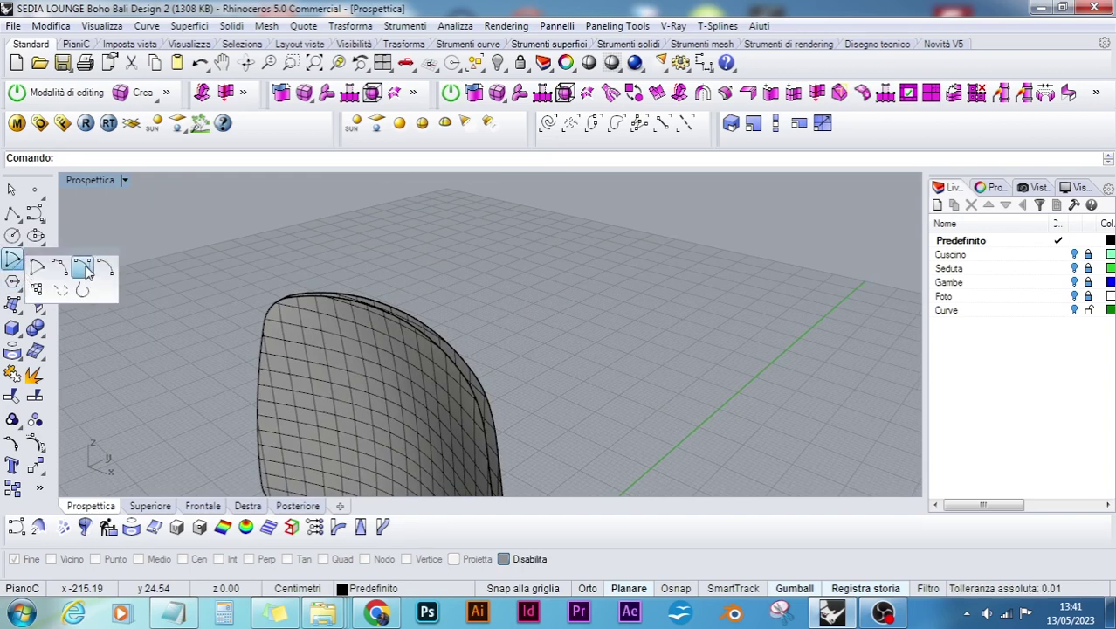
left_click(44, 262)
left_click(541, 564)
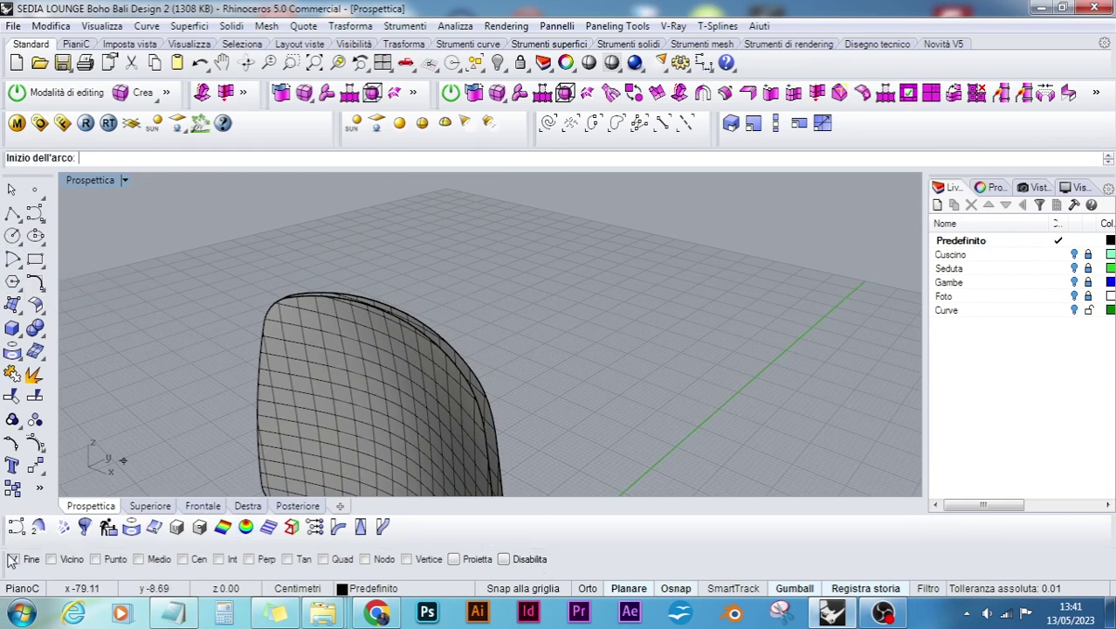
left_click(154, 563)
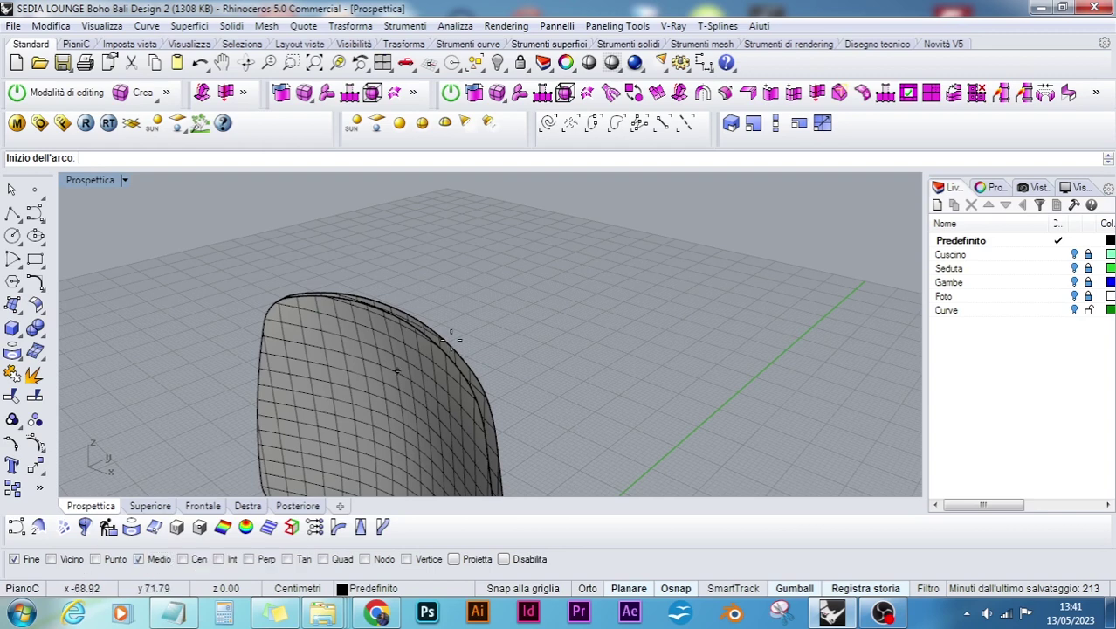
left_click(381, 313)
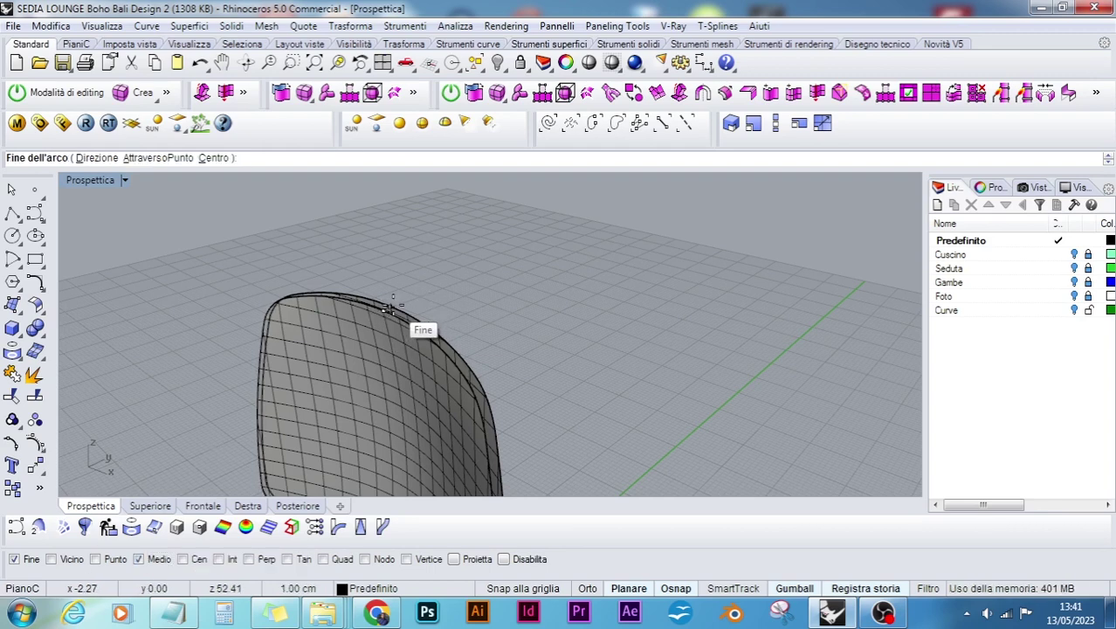
scroll(390, 308, "up", 3)
left_click(386, 311)
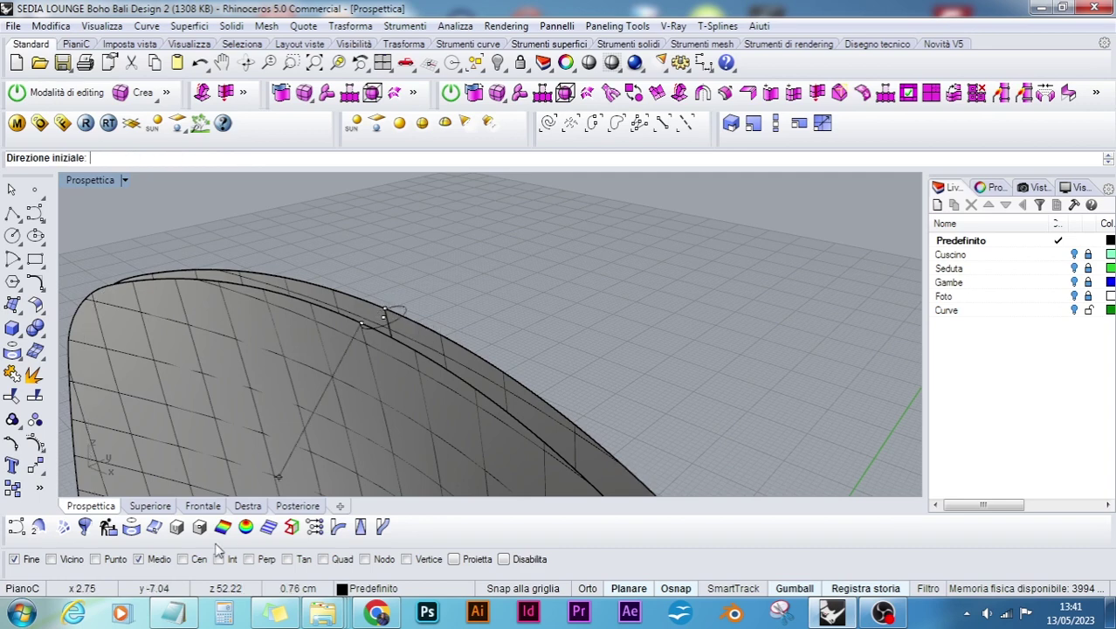
left_click(249, 507)
scroll(419, 209, "up", 4)
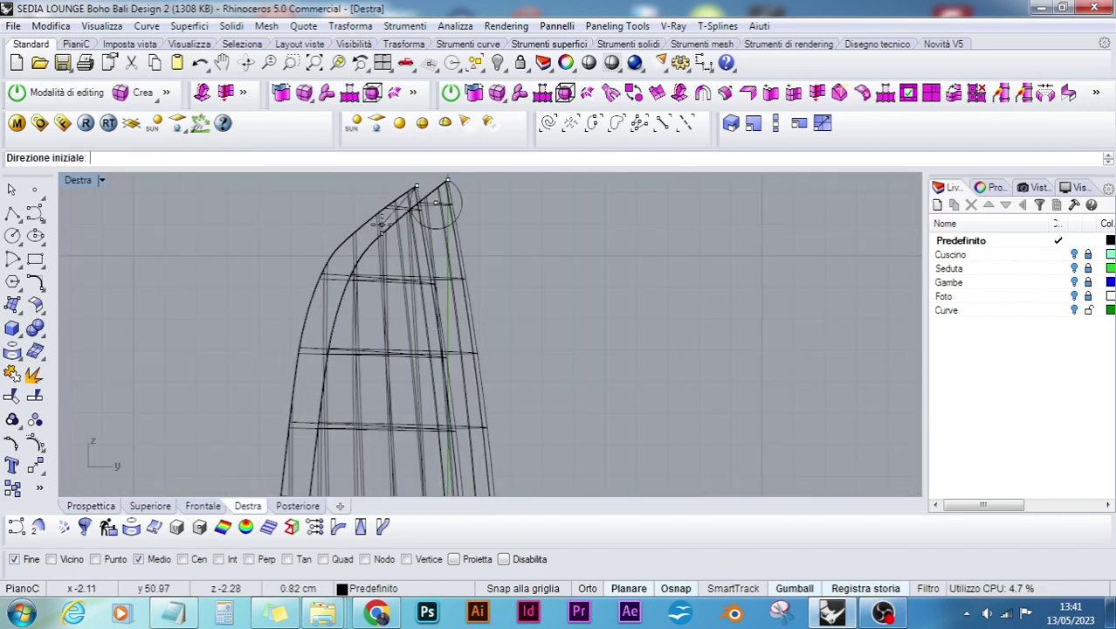
right_click_drag(420, 225, 396, 393)
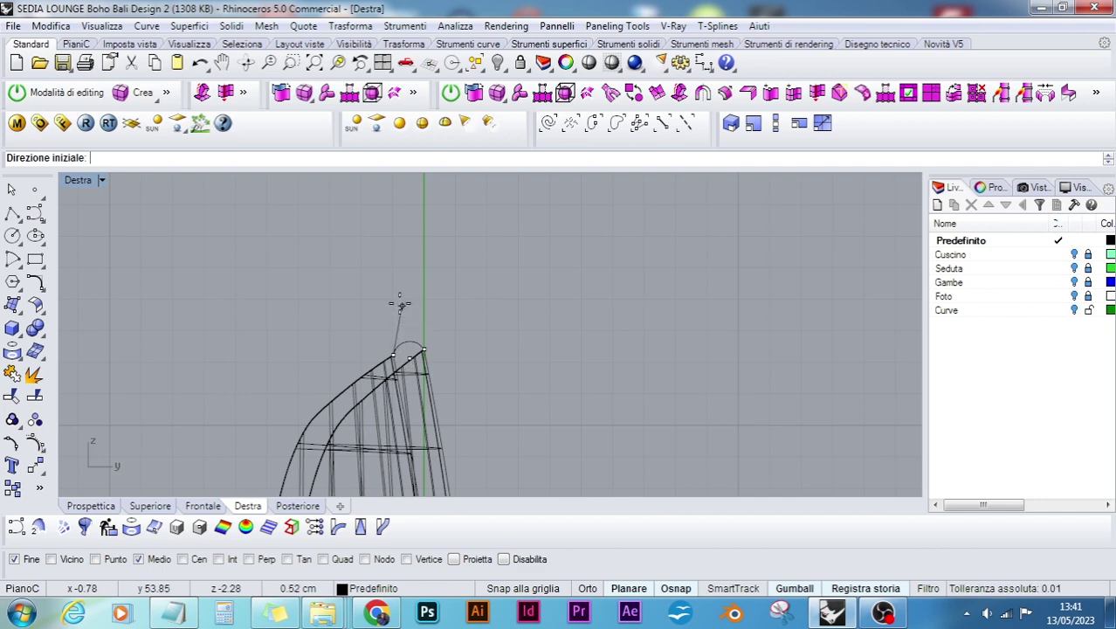
key("F8")
key("Escape")
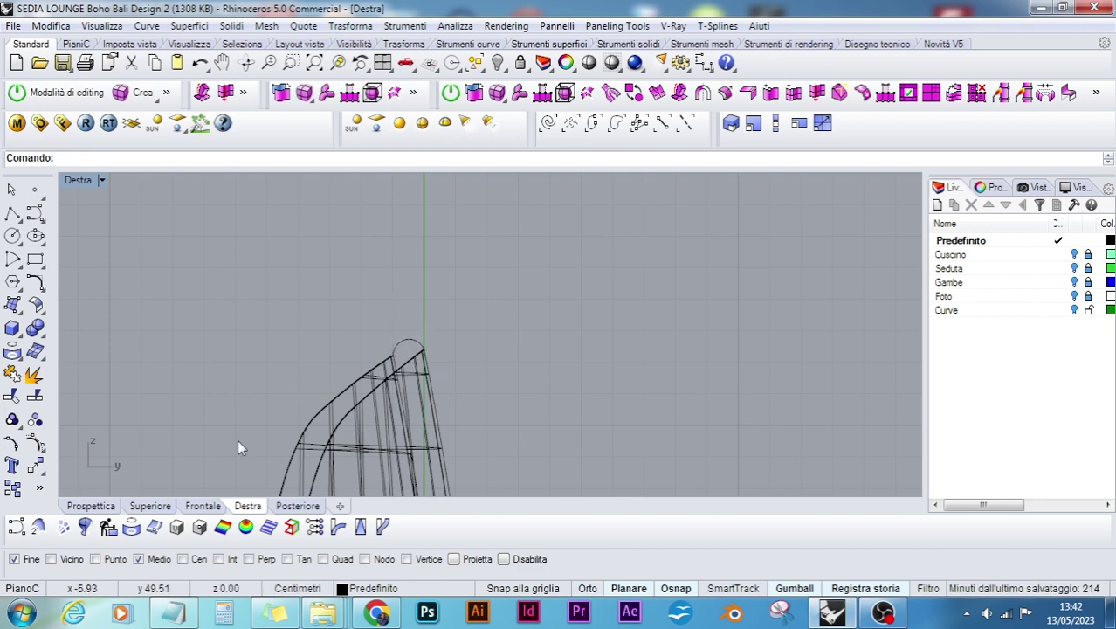
left_click(87, 506)
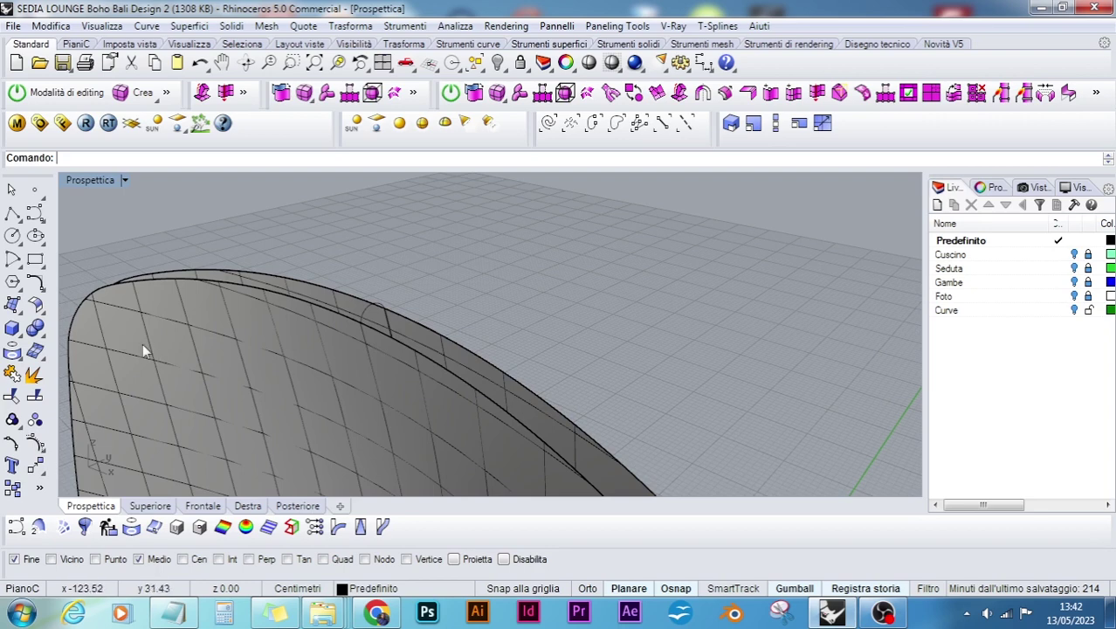
left_click(13, 305)
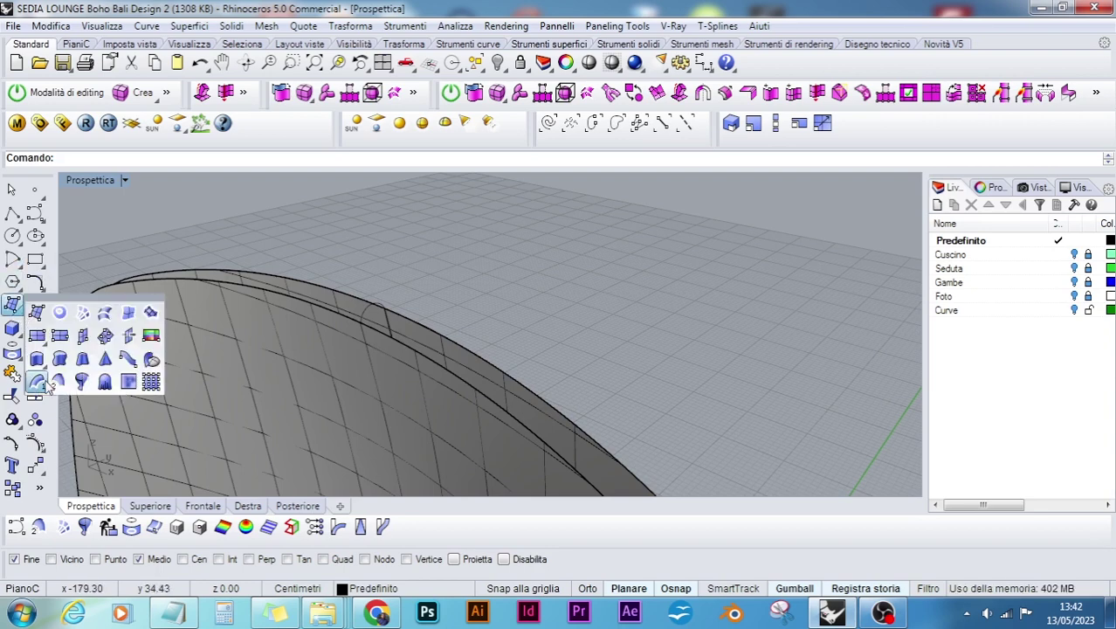
left_click(57, 383)
left_click(209, 282)
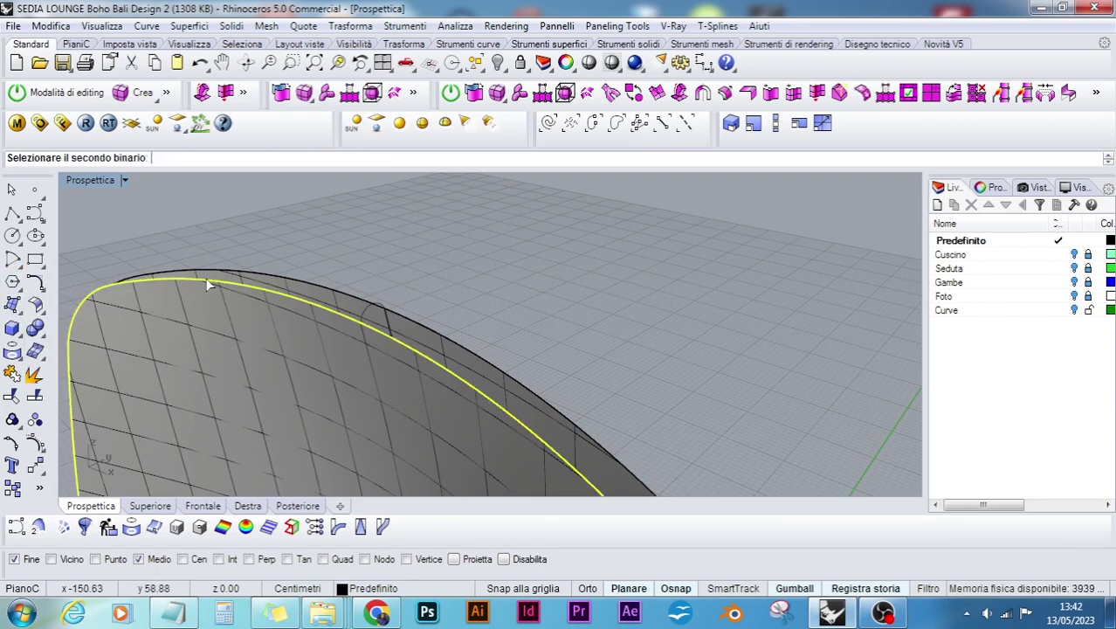
left_click(238, 276)
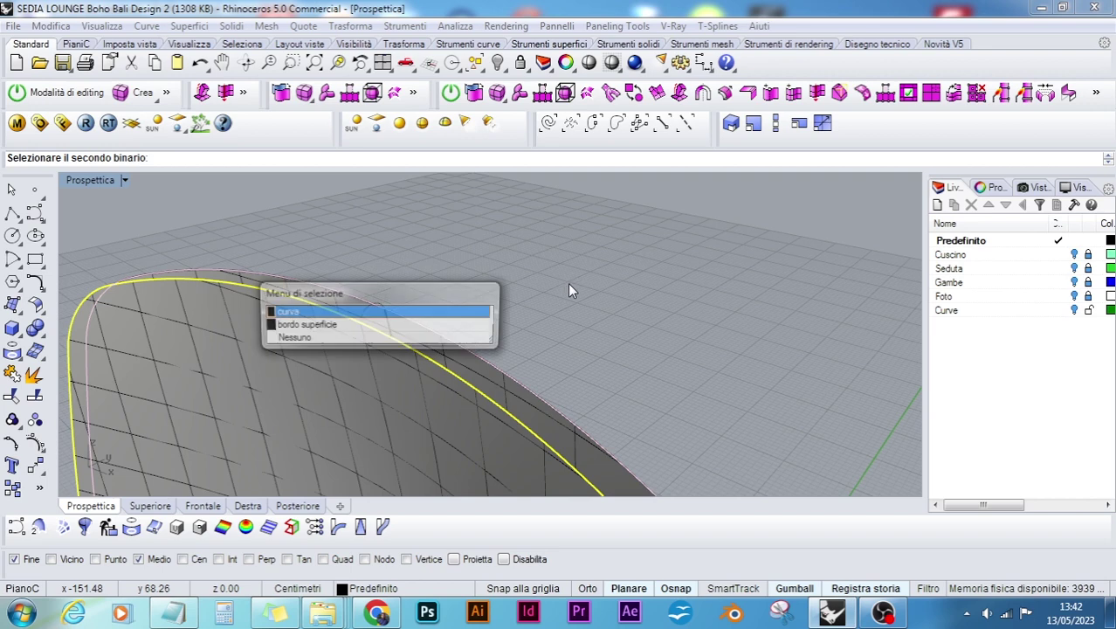
left_click(411, 323)
key("Escape")
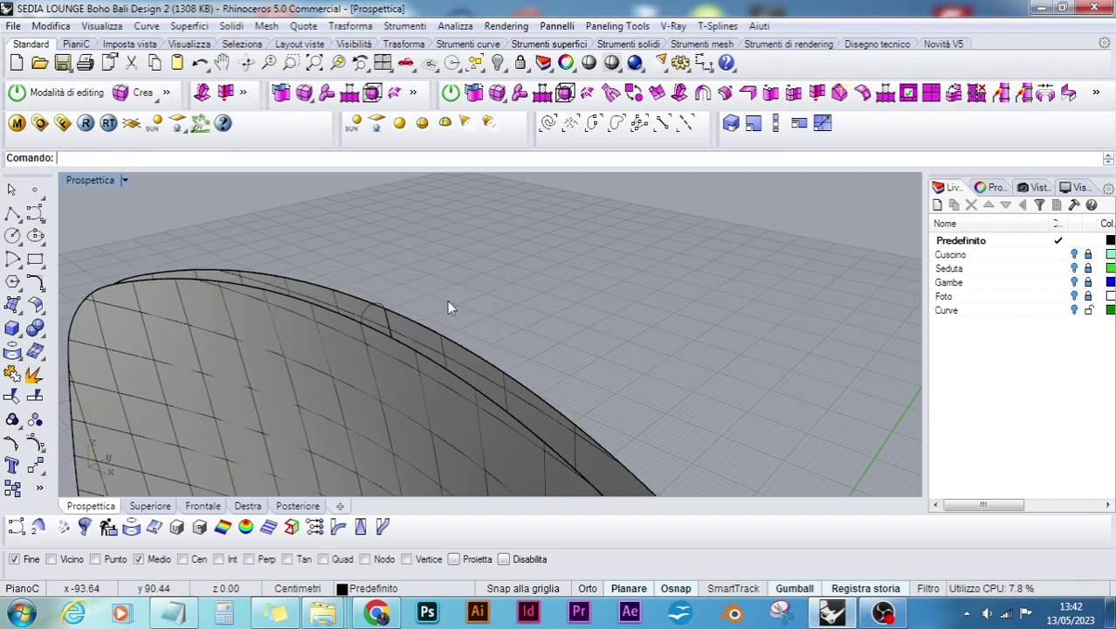
- Sweep the arc profile along two rails, the outer edges of the front and offset backrest surfaces, to form a rounded border
right_click(281, 302)
left_click(286, 301)
left_click(316, 292)
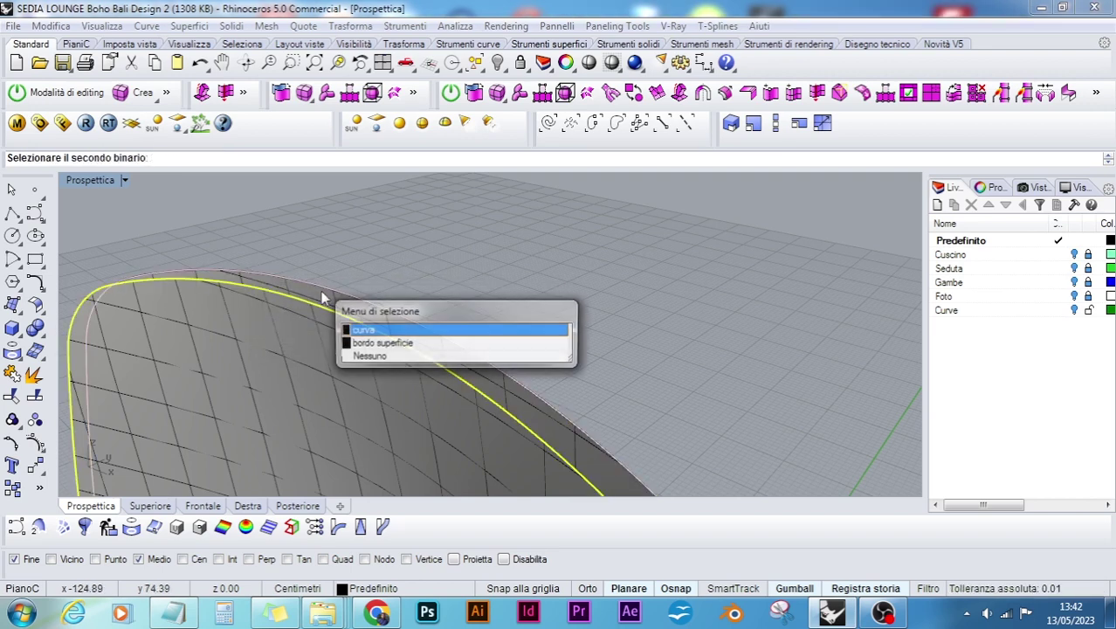
left_click(360, 343)
left_click(396, 290)
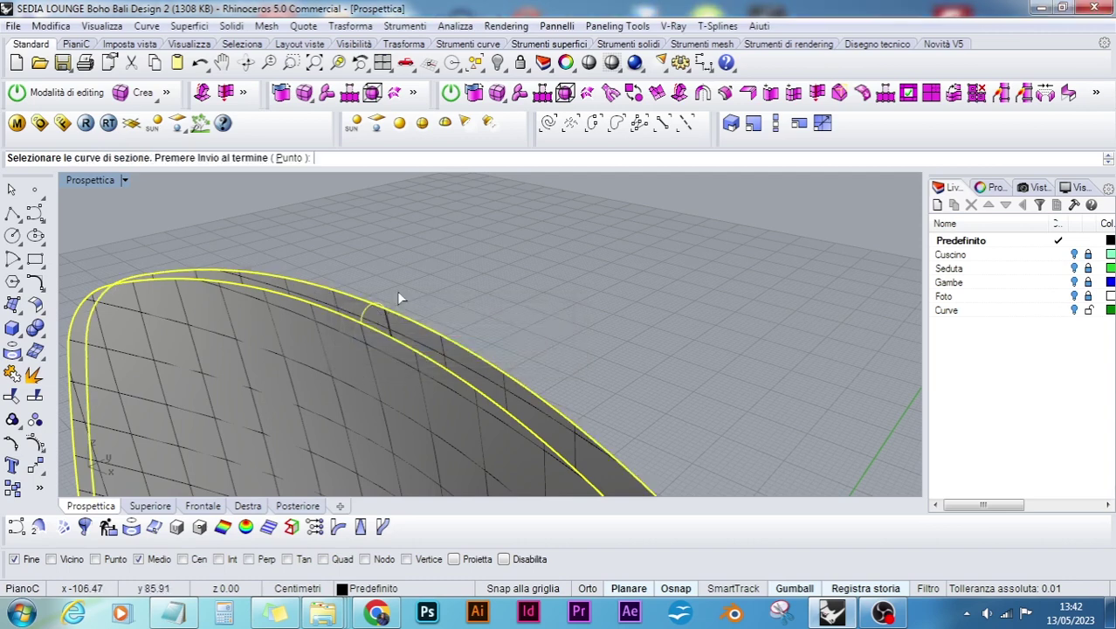
right_click(396, 290)
key("Return")
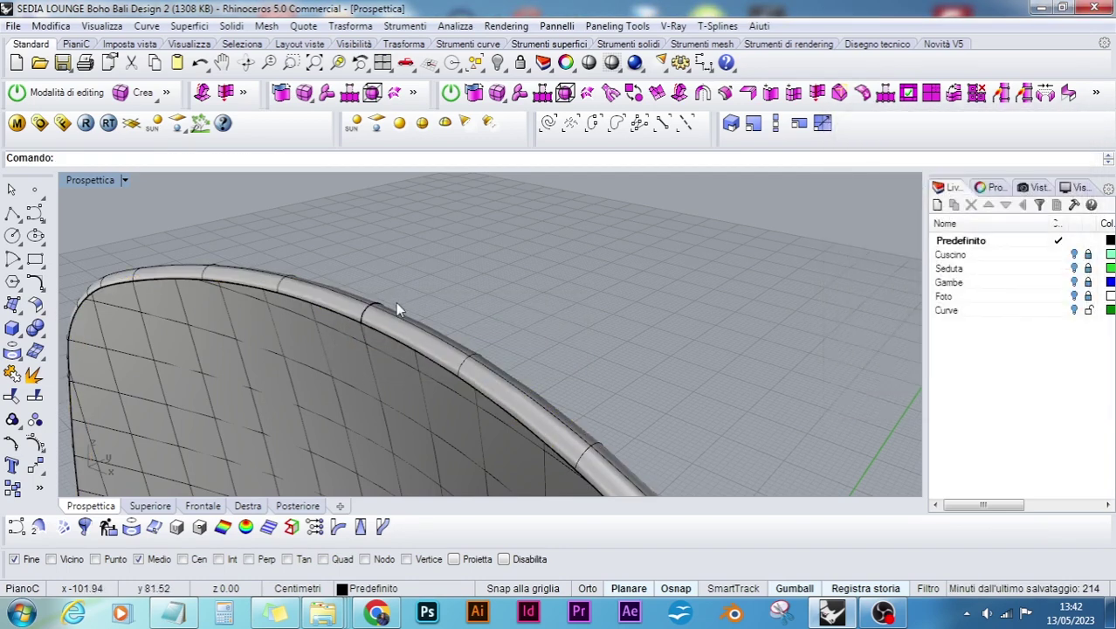
- Join the two backrest surfaces and the rounded border into one polysurface, and select it
scroll(398, 304, "down", 5)
right_click_drag(398, 304, 455, 200)
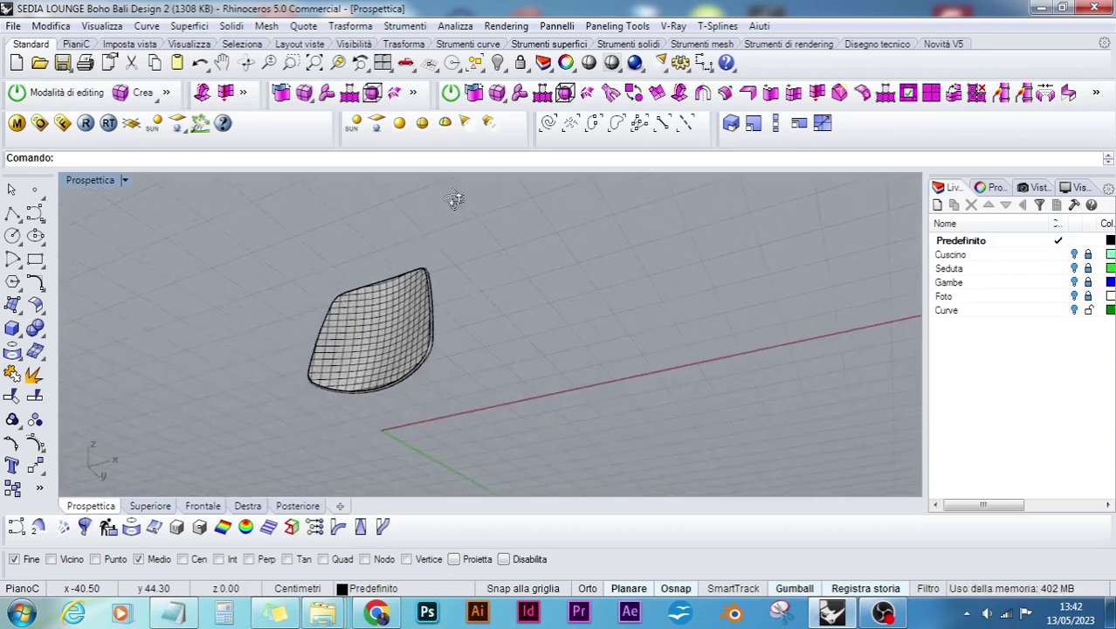
scroll(394, 368, "up", 5)
scroll(393, 369, "down", 6)
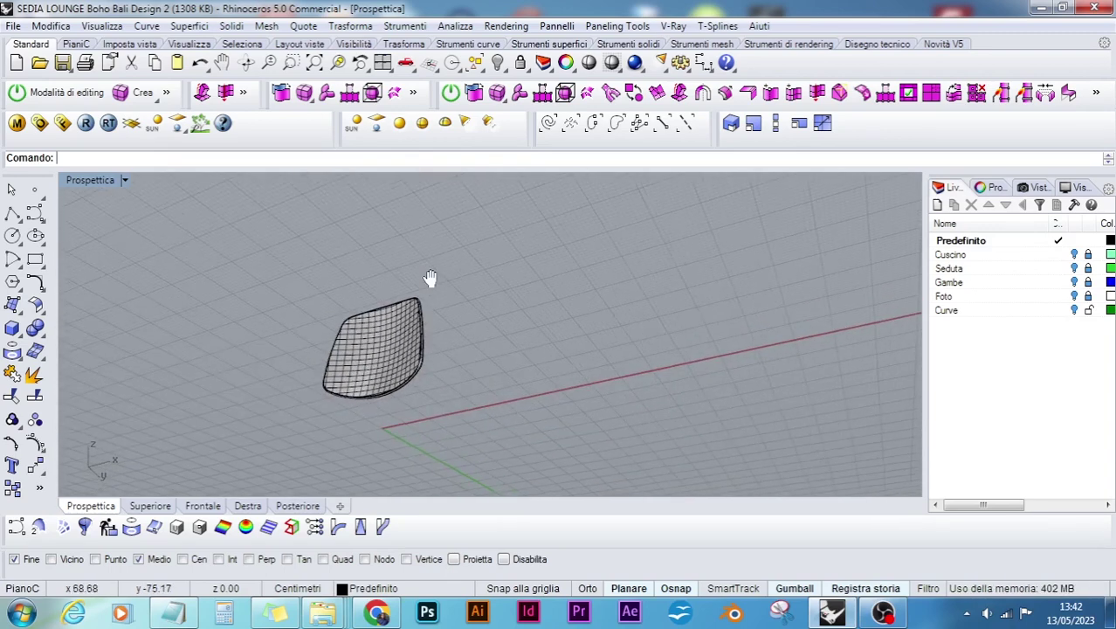
scroll(375, 367, "up", 3)
scroll(376, 366, "up", 2)
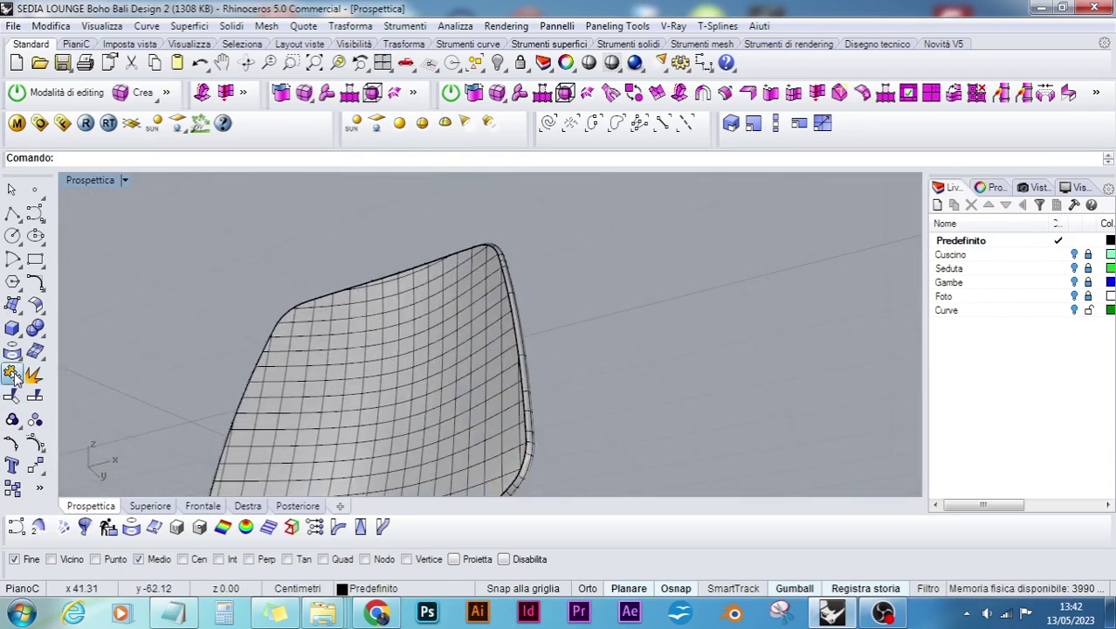
left_click(12, 396)
left_click(475, 350)
right_click_drag(475, 350, 548, 403)
key("Return")
key("Return")
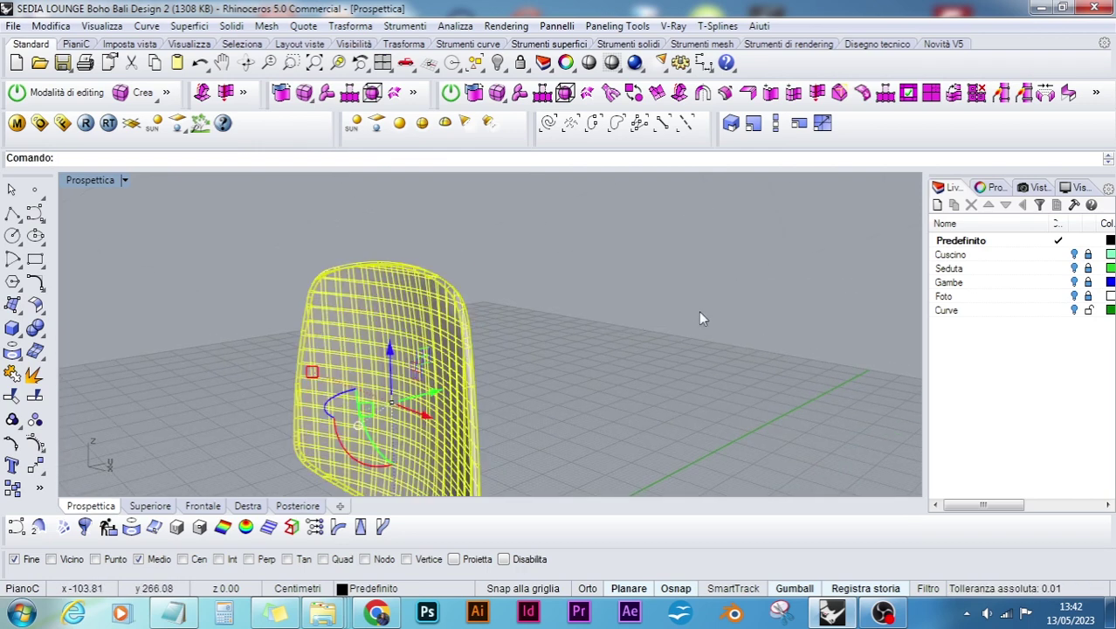
- Create a layer named Schienale and place it between Seduta and Gambe in the layer order
left_click(938, 206)
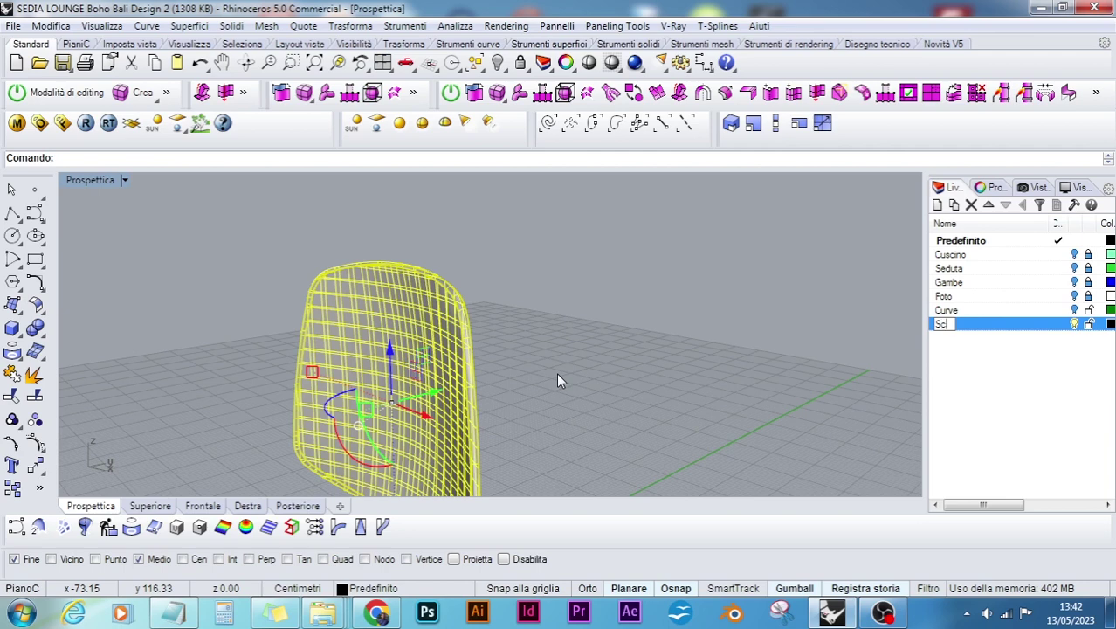
type("Schienaale")
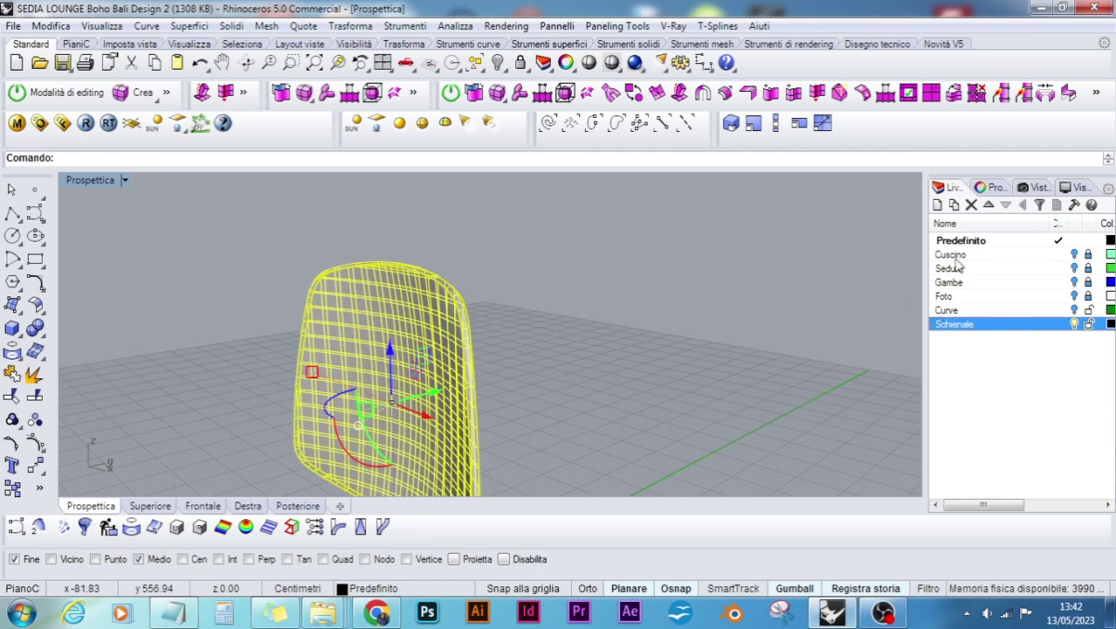
left_click(989, 206)
left_click(989, 205)
left_click(990, 205)
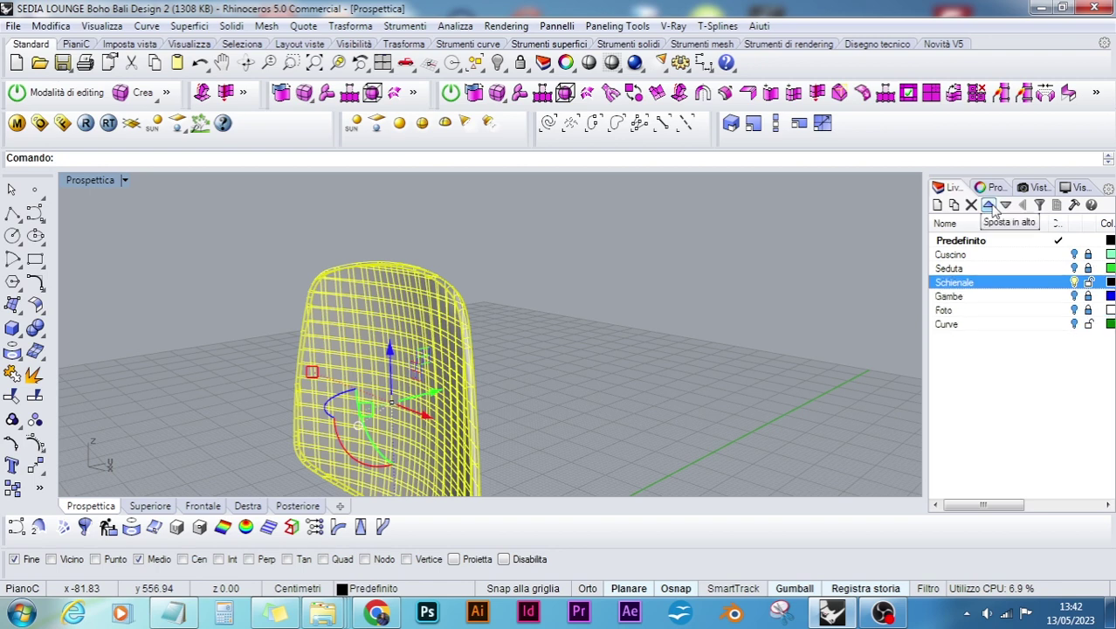
- Set the Schienale layer's color to Aquamarina and assign the selected backrest to that layer
left_click(1110, 282)
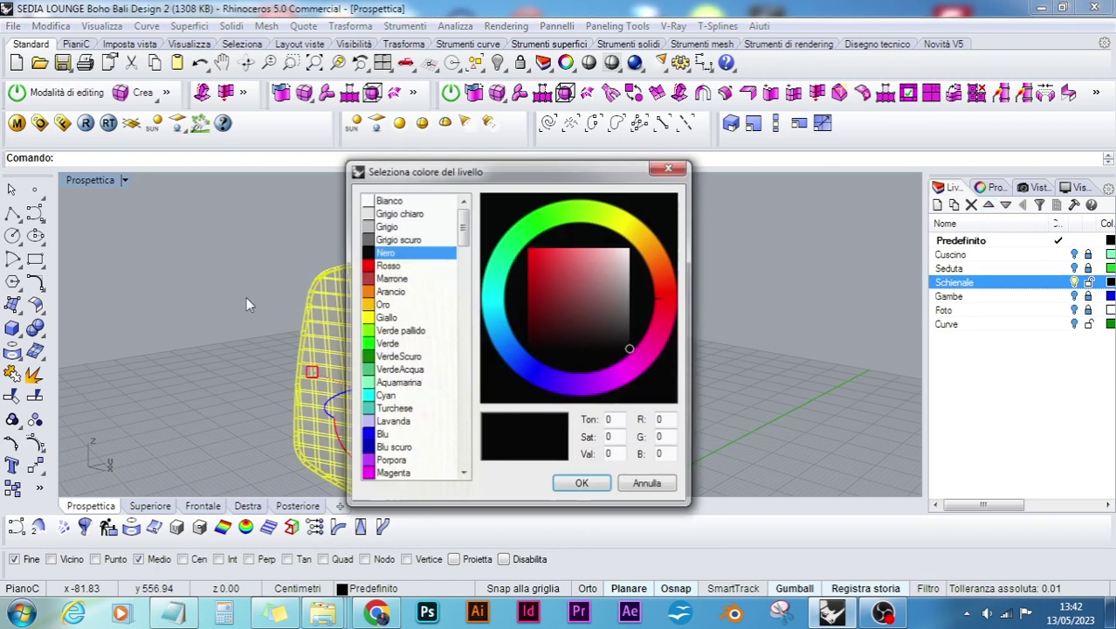
left_click(384, 383)
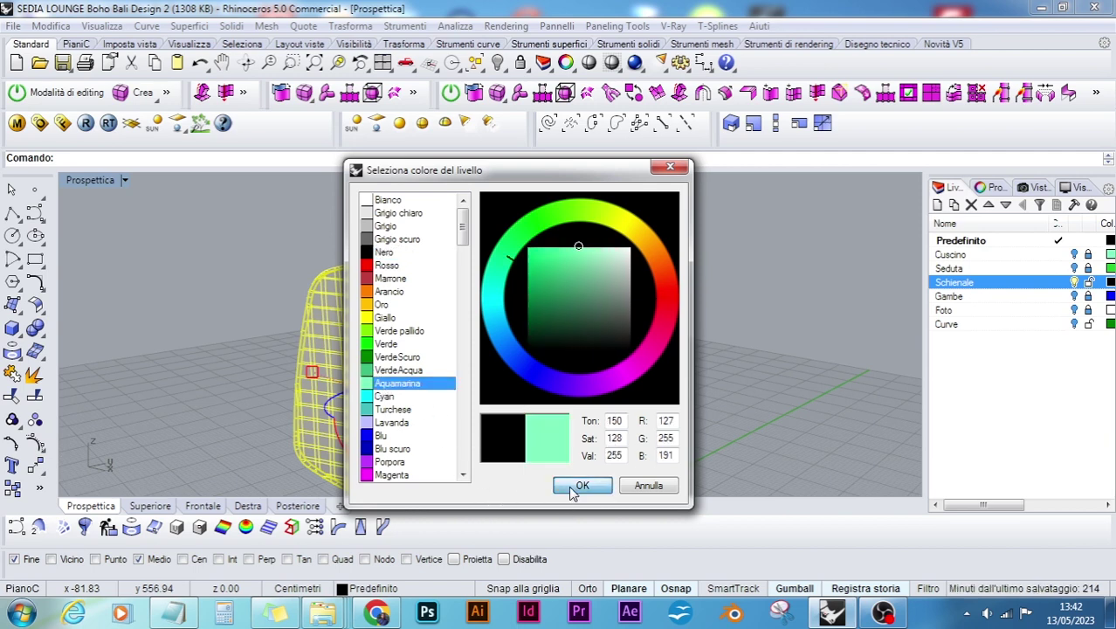
left_click(580, 486)
right_click(964, 289)
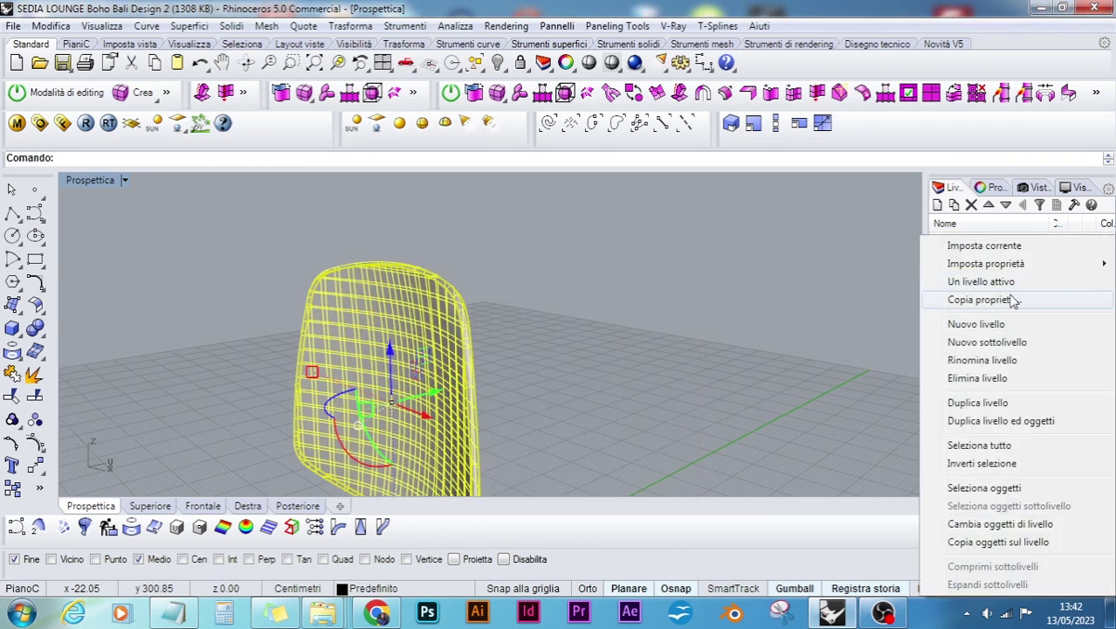
left_click(572, 448)
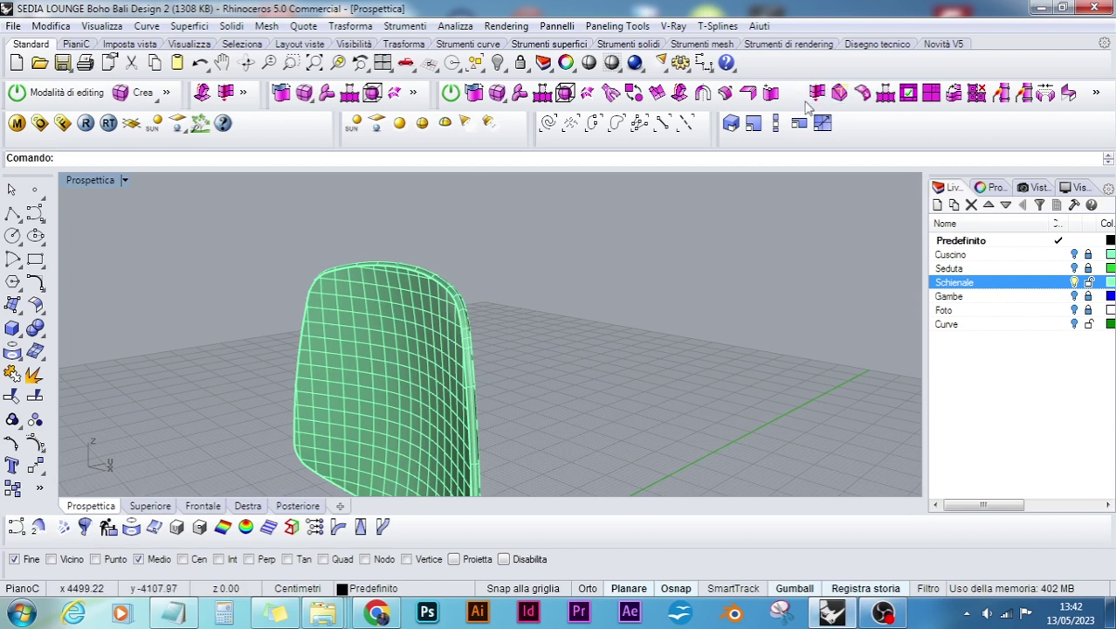
- Turn on the Seduta, Cuscino and Gambe layers to show the rest of the chair
left_click(1074, 269)
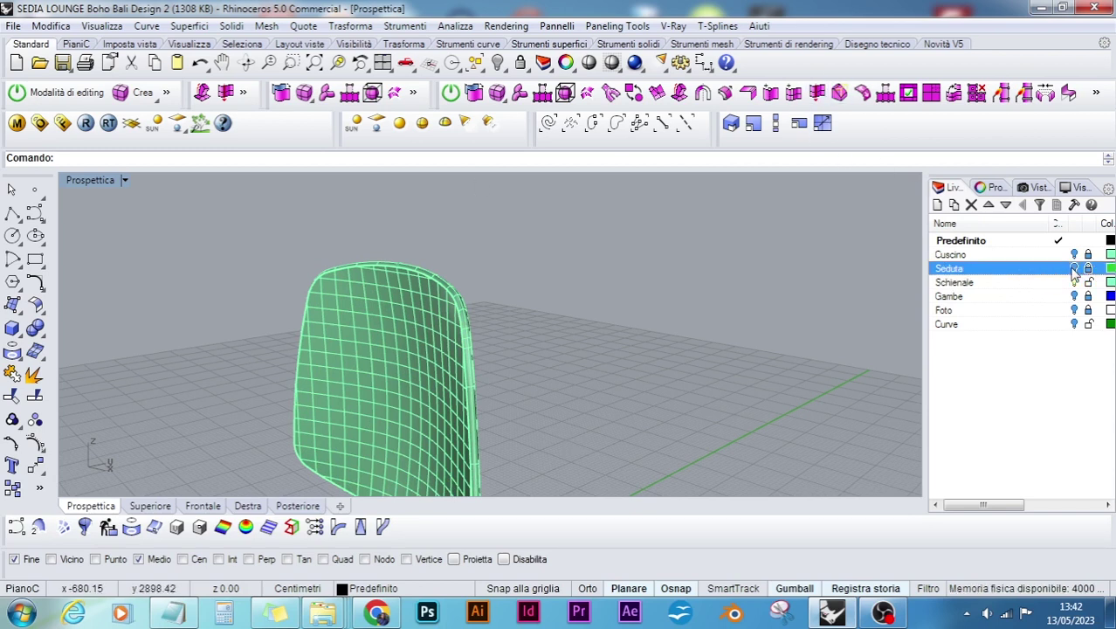
left_click(1074, 254)
left_click(1075, 296)
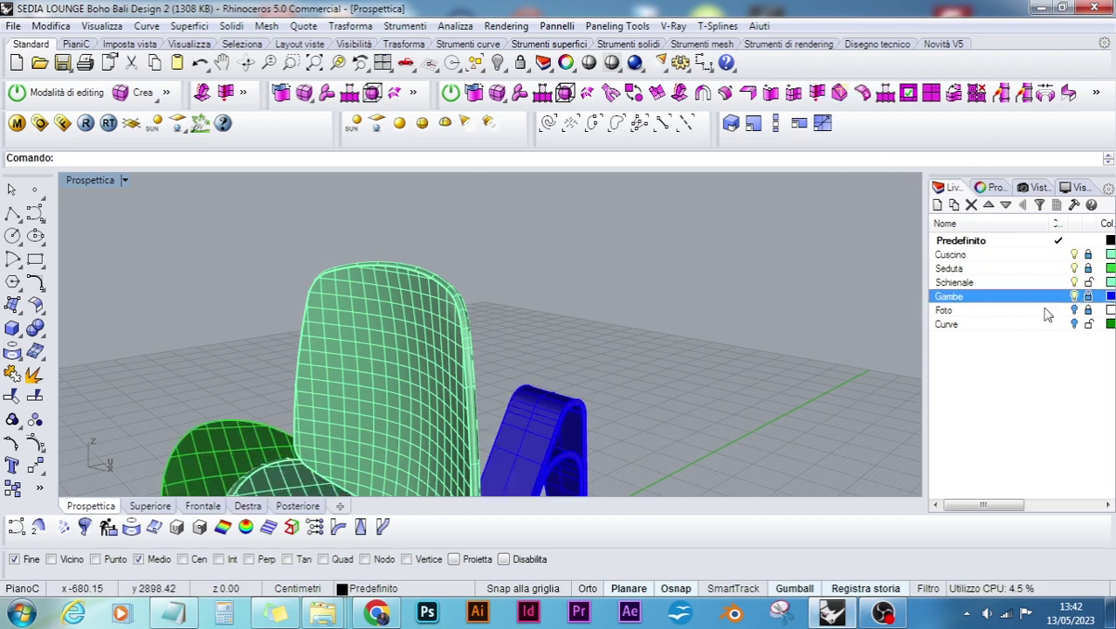
- In the right view, move the backrest down to the rear of the seat and tilt it backward toward the leg frame
scroll(529, 361, "down", 4)
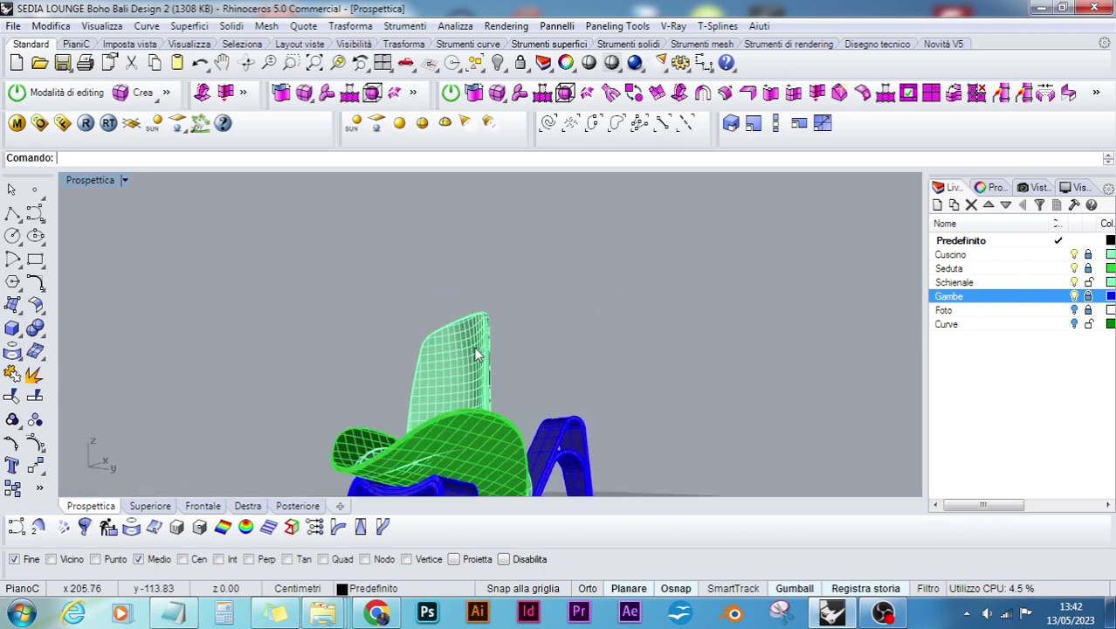
left_click(476, 351)
left_click(247, 505)
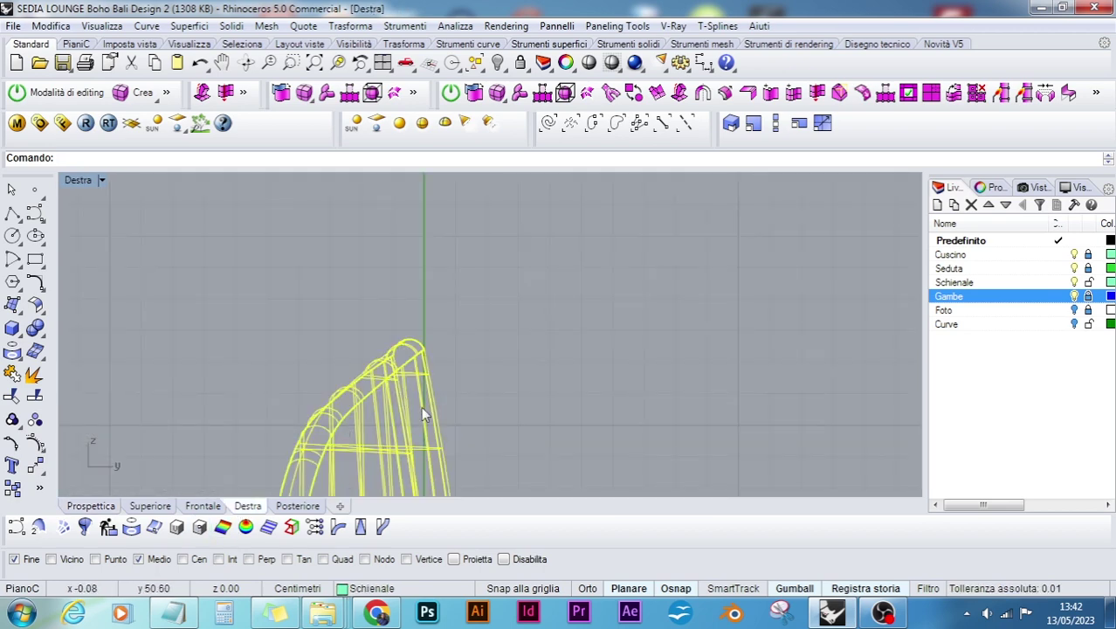
scroll(420, 406, "down", 5)
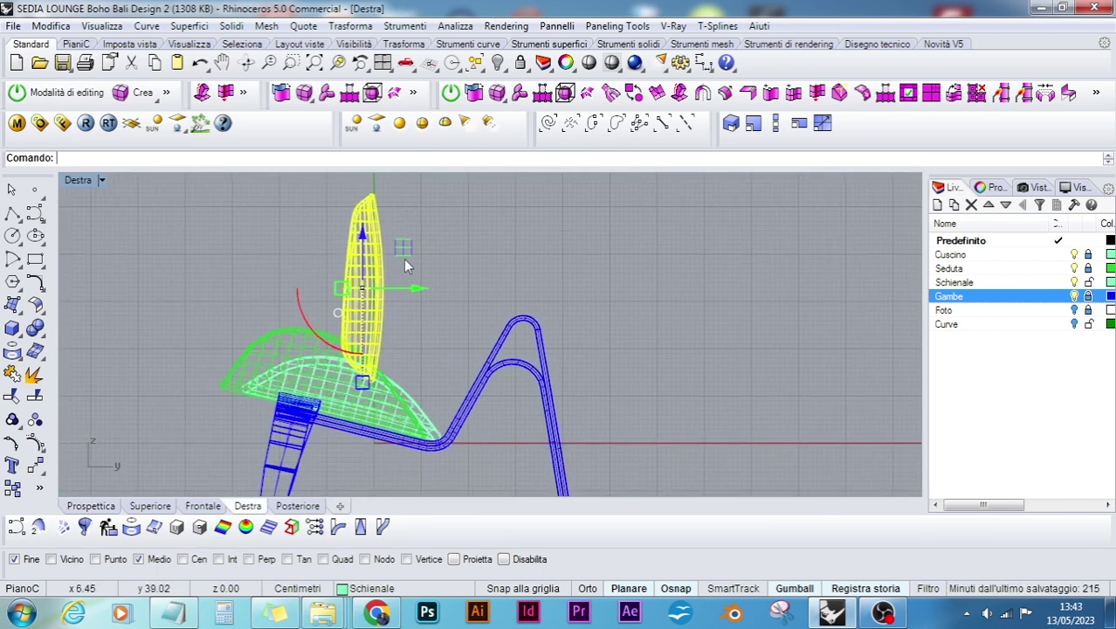
left_click_drag(404, 259, 490, 299)
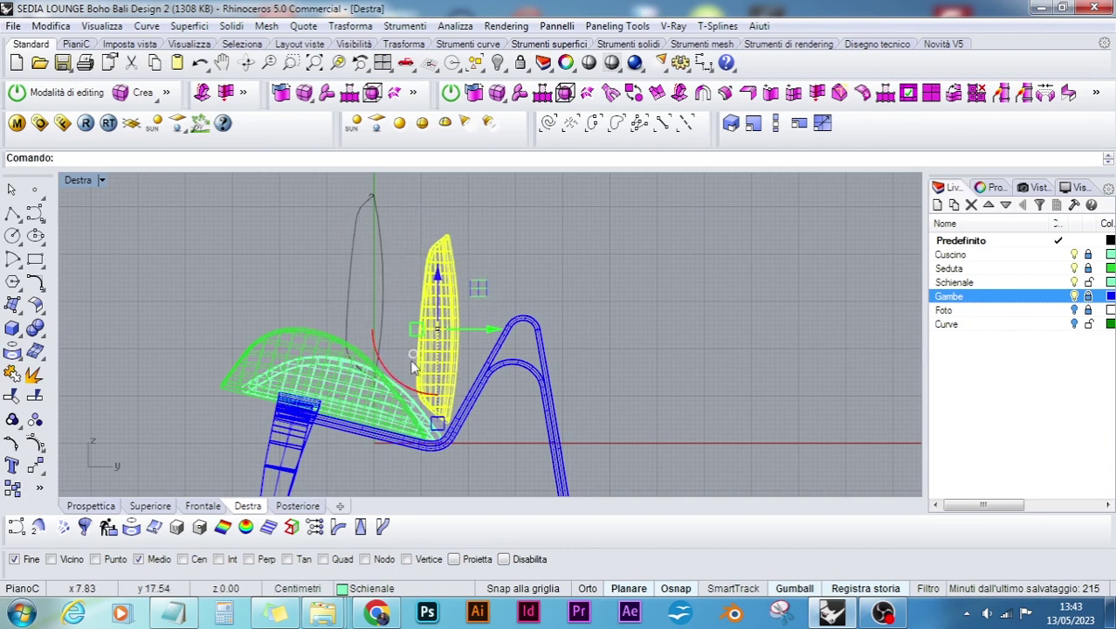
left_click_drag(388, 371, 376, 349)
left_click_drag(498, 306, 522, 324)
- Fine-tune the backrest's tilt and position so it rests along the sloped rear leg support, and check it in perspective
scroll(488, 316, "up", 4)
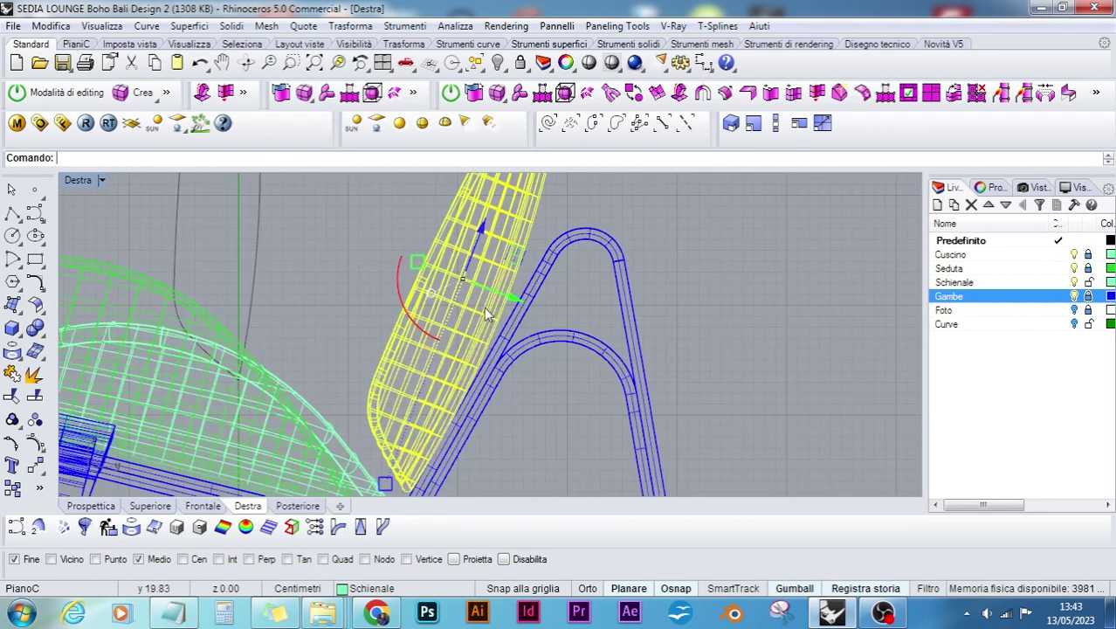
mouse_move(414, 325)
left_mouse_down()
mouse_move(421, 312)
mouse_move(403, 321)
left_mouse_up()
left_click_drag(519, 301, 528, 306)
left_click(202, 505)
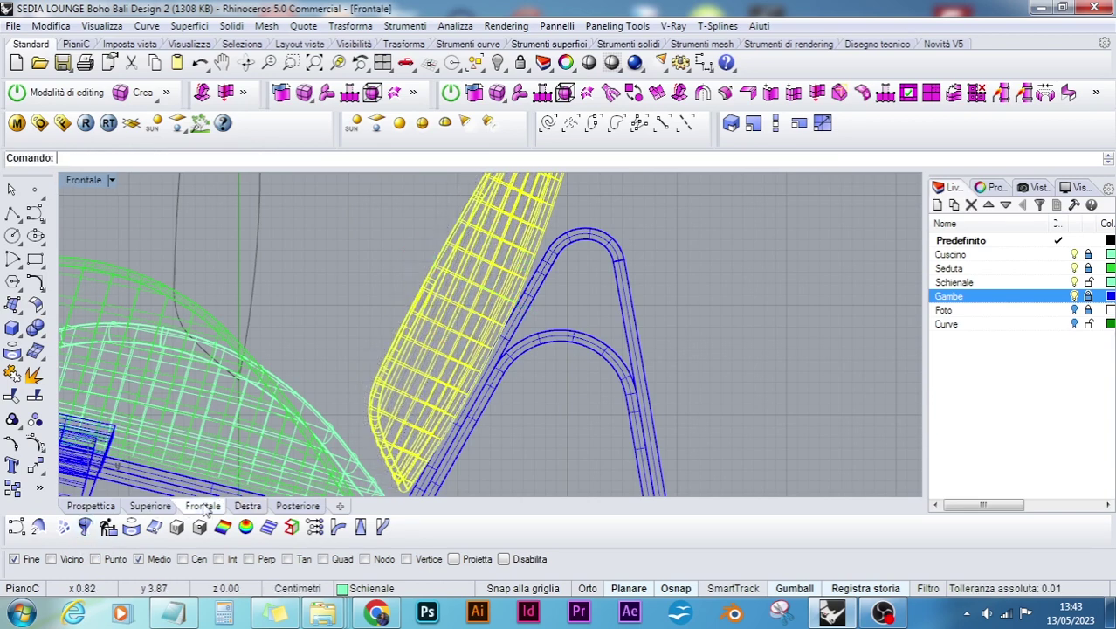
left_click(101, 507)
right_click_drag(568, 365, 581, 437)
key("Escape")
right_click_drag(368, 377, 478, 359)
- In the front view, enlarge the backrest proportionally from its lower edge's midpoint, with object snaps disabled and Ortho on for the reference points
left_click(409, 325)
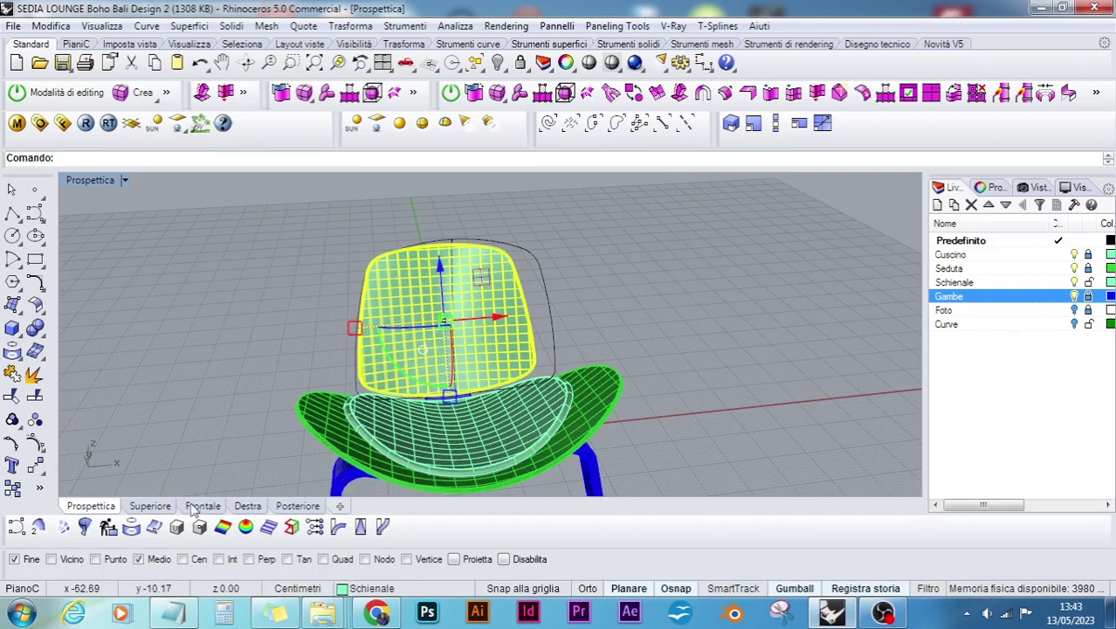
left_click(198, 508)
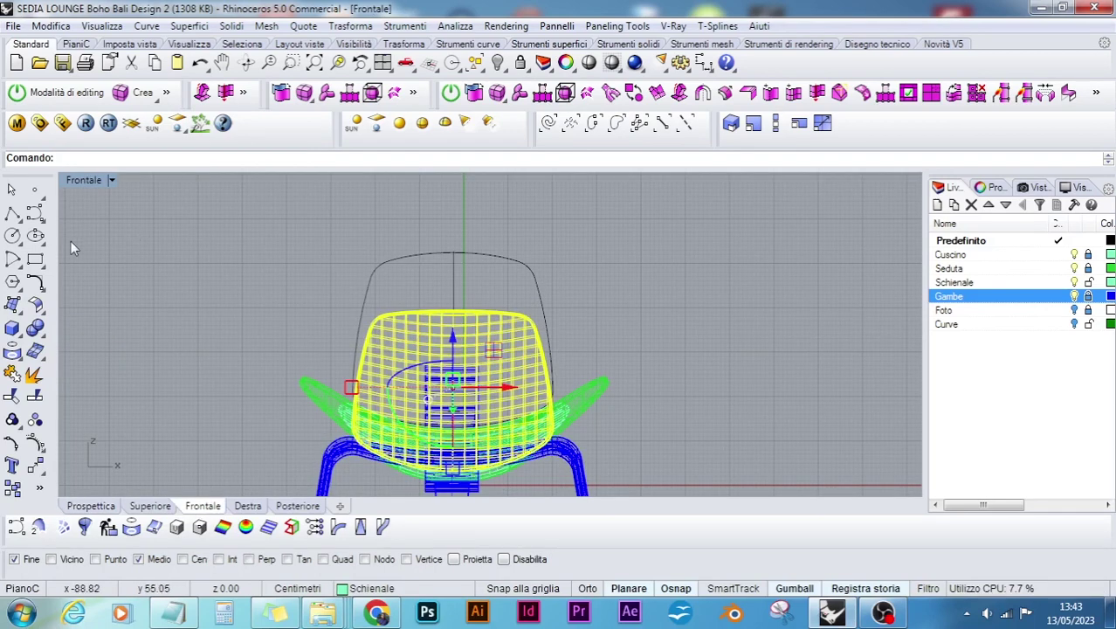
left_click(685, 122)
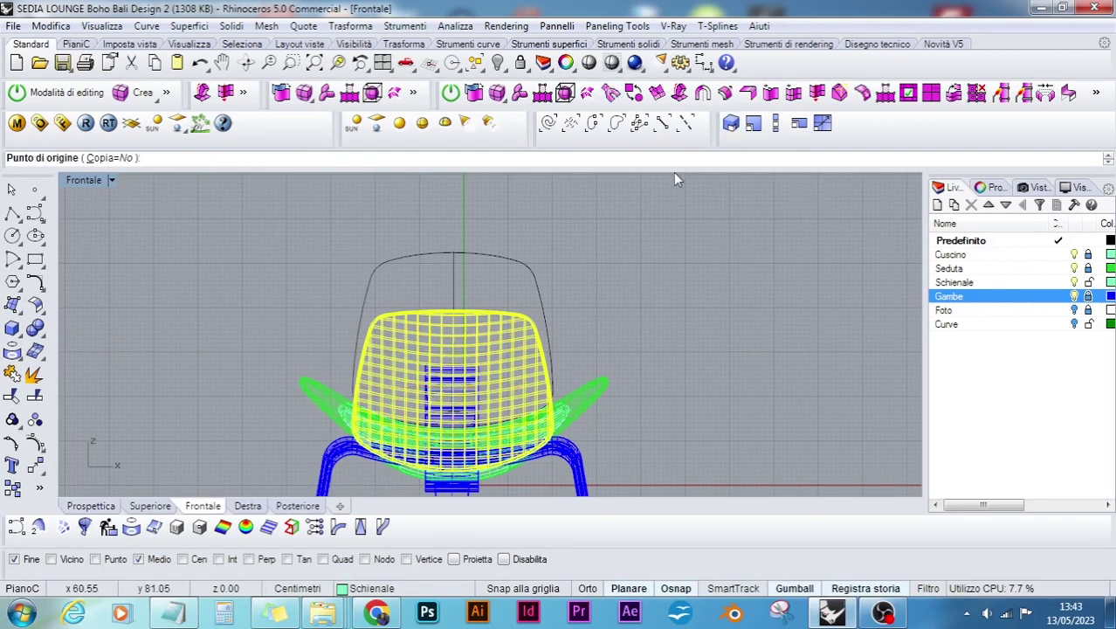
left_click(452, 474)
left_click(504, 559)
left_click(587, 588)
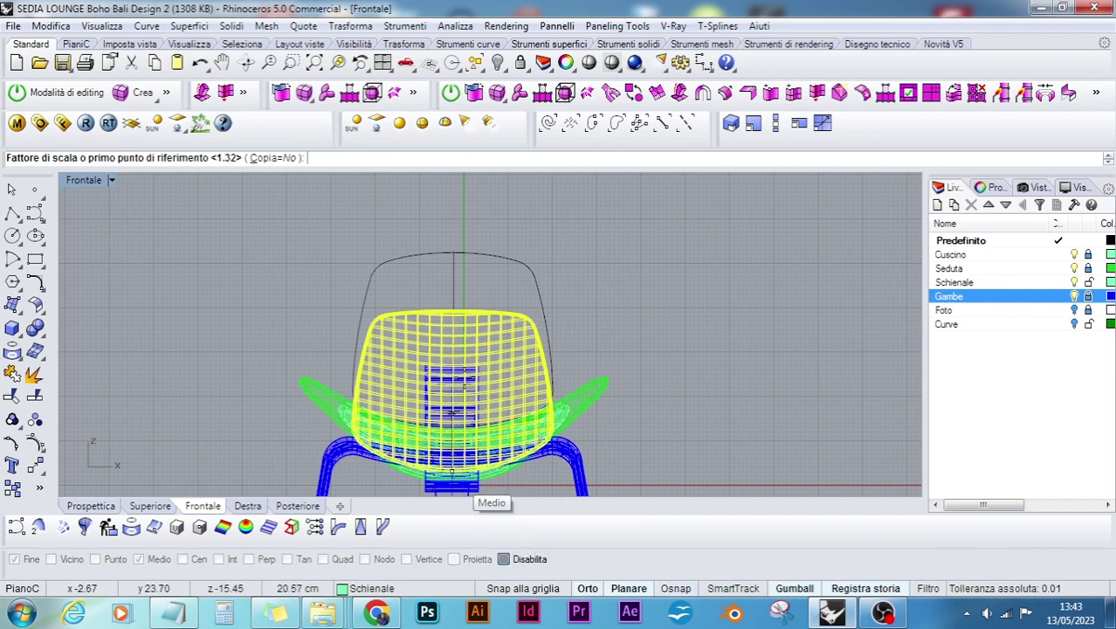
left_click(454, 313)
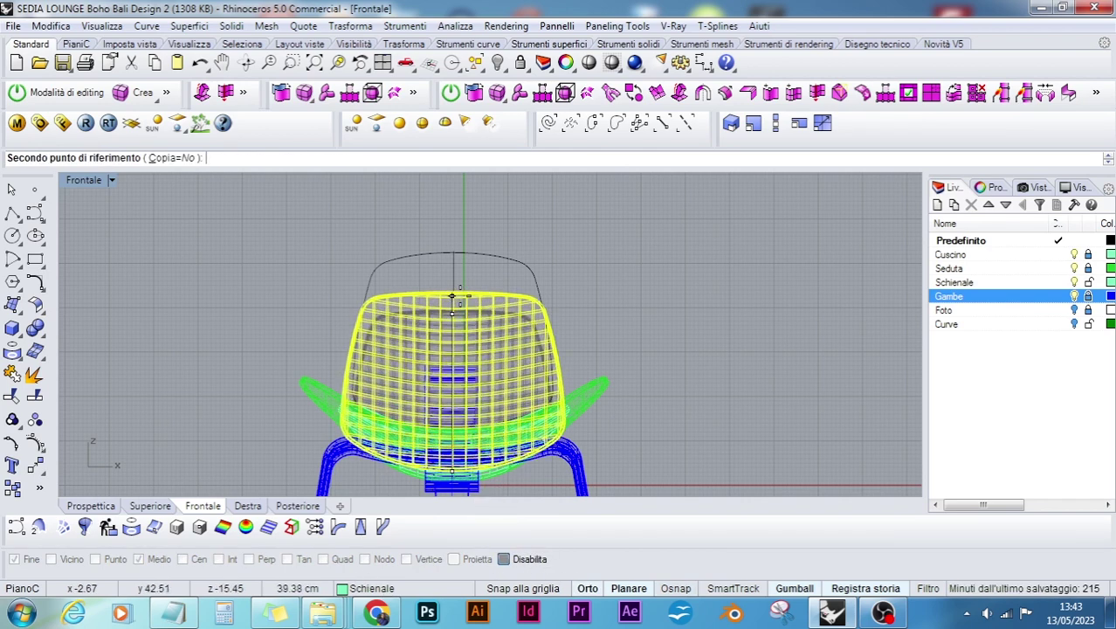
left_click(451, 282)
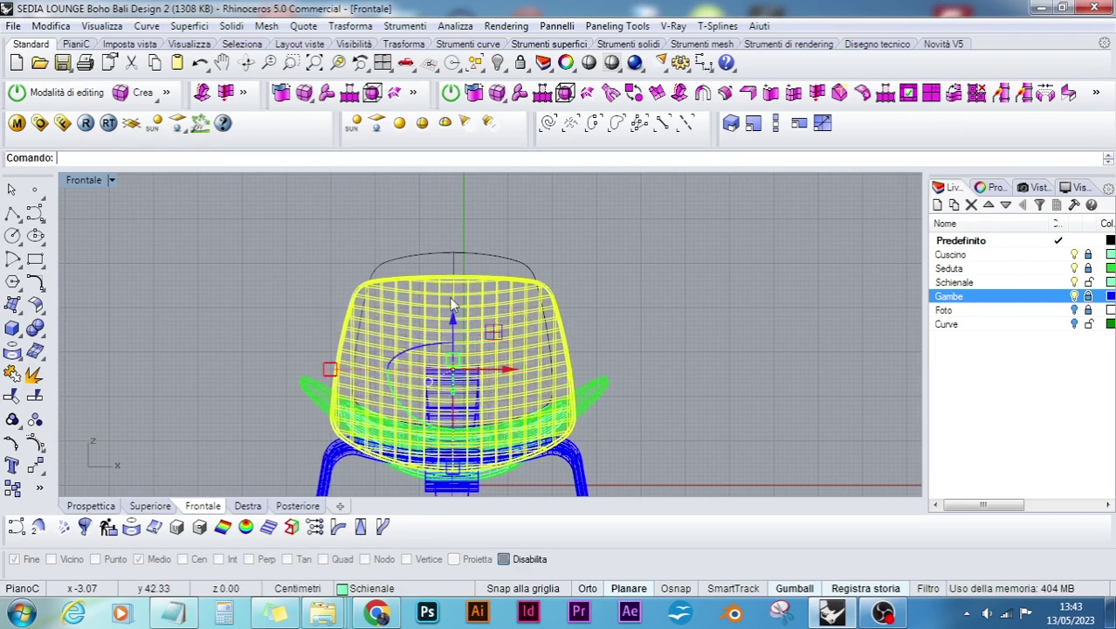
key("Escape")
left_click(94, 506)
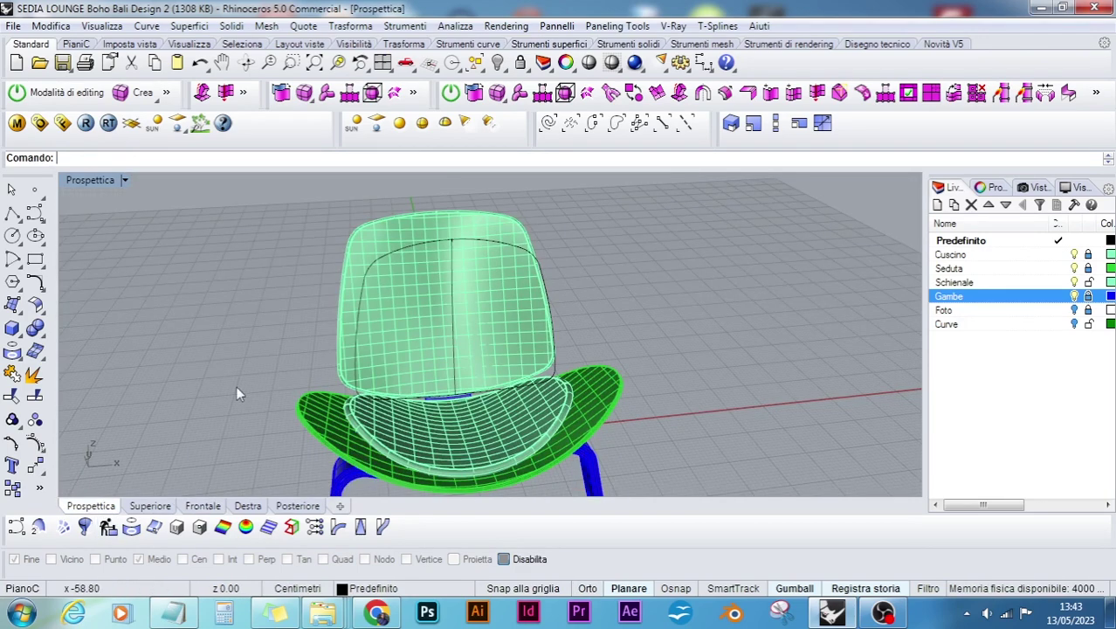
right_click_drag(236, 385, 96, 377)
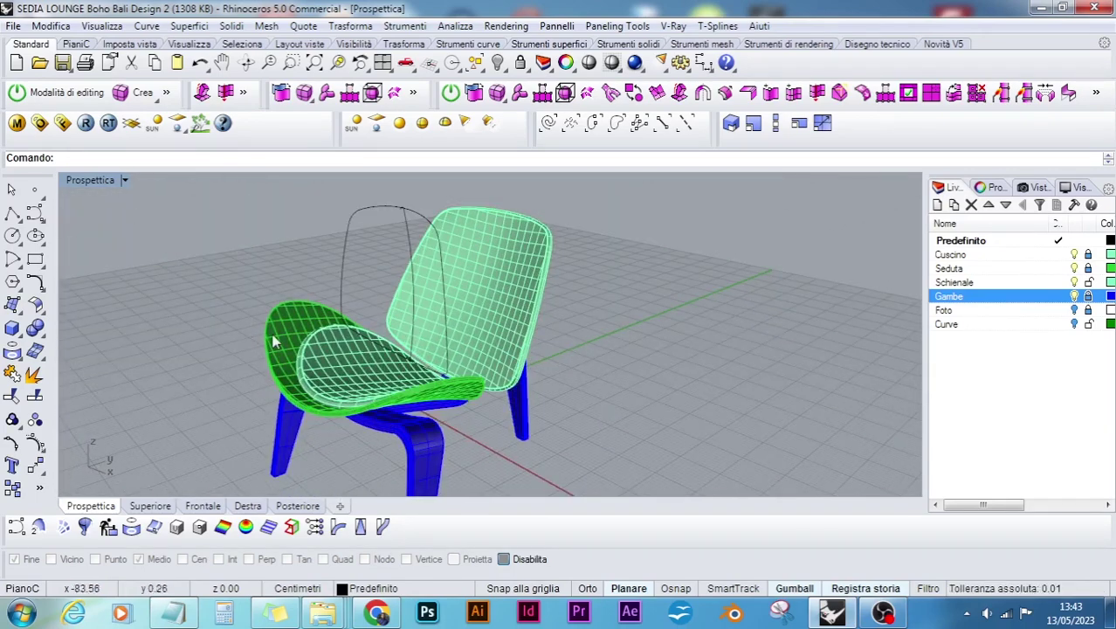
- Move all the construction curves to the hidden Curve layer and save the model
left_click(546, 123)
right_click(955, 324)
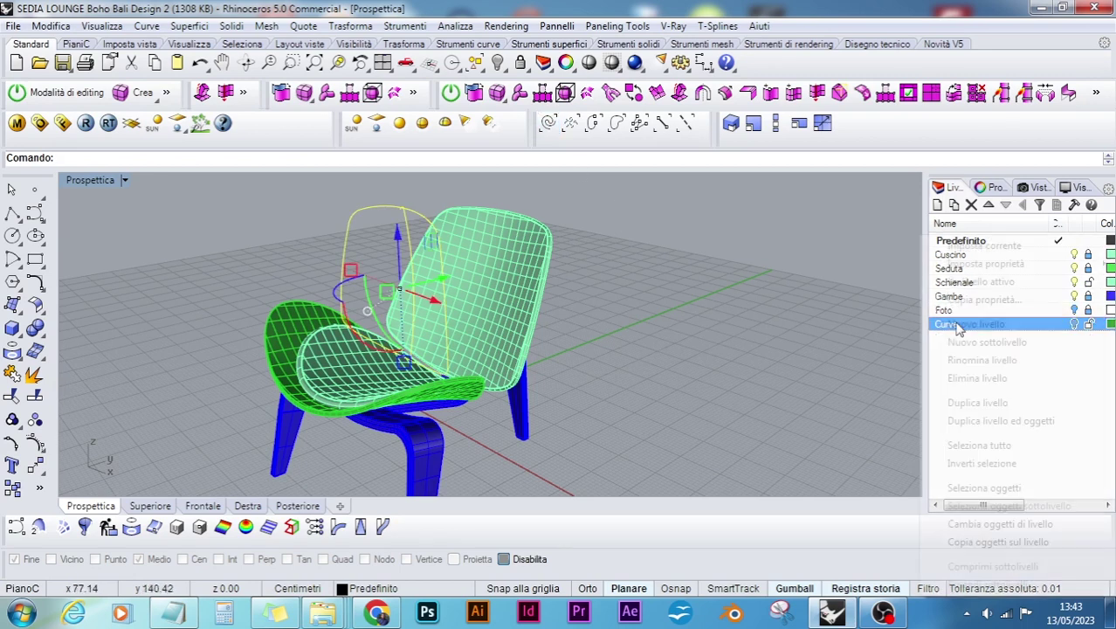
left_click(996, 550)
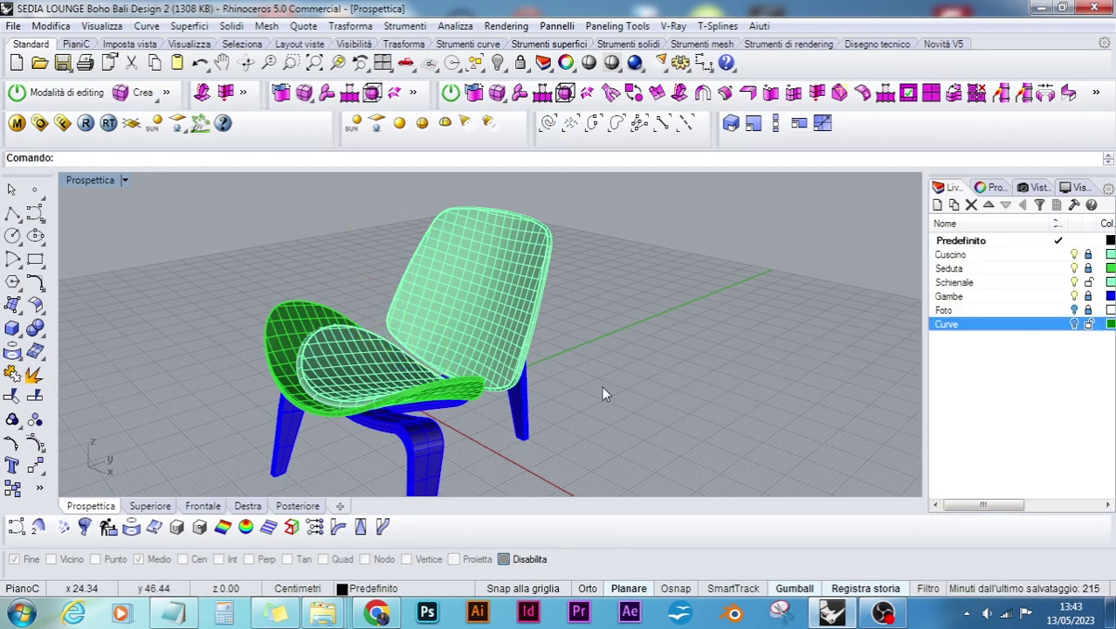
scroll(601, 385, "down", 2)
right_click_drag(602, 375, 576, 316)
left_click(72, 67)
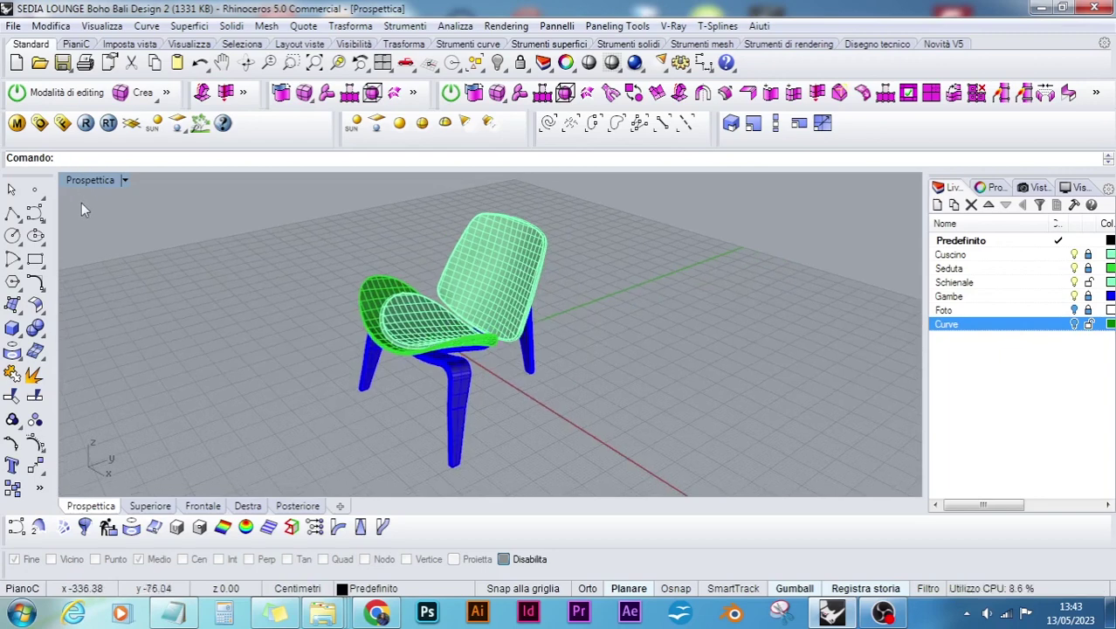
- Switch the perspective view to rendered display and examine how the backrest fits the seat and legs
left_click(124, 179)
left_click(318, 119)
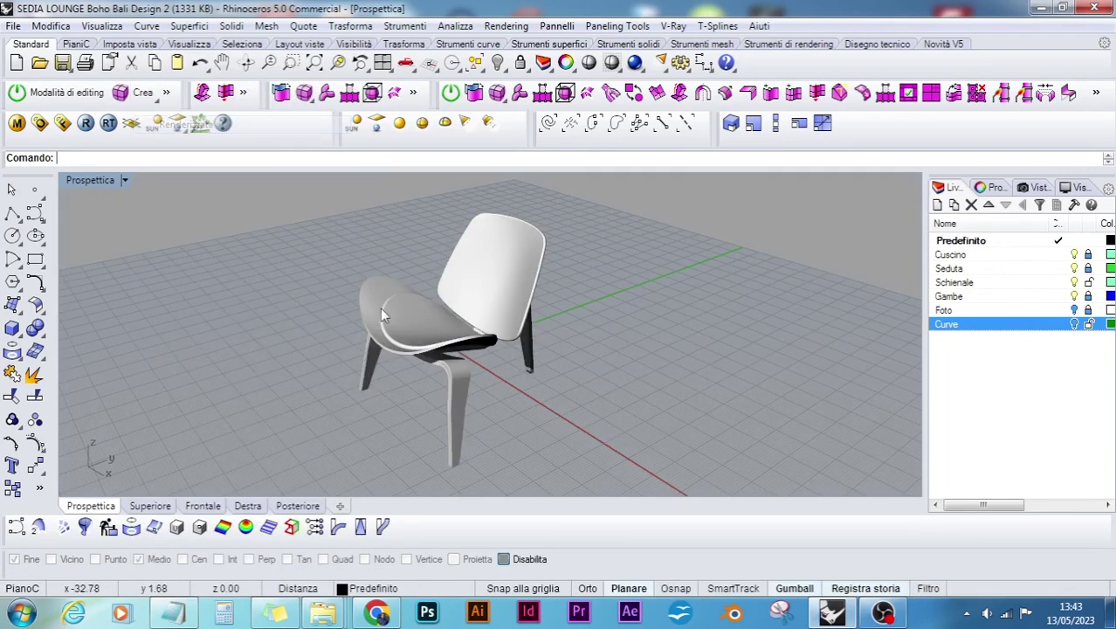
scroll(493, 338, "down", 3)
scroll(489, 339, "up", 5)
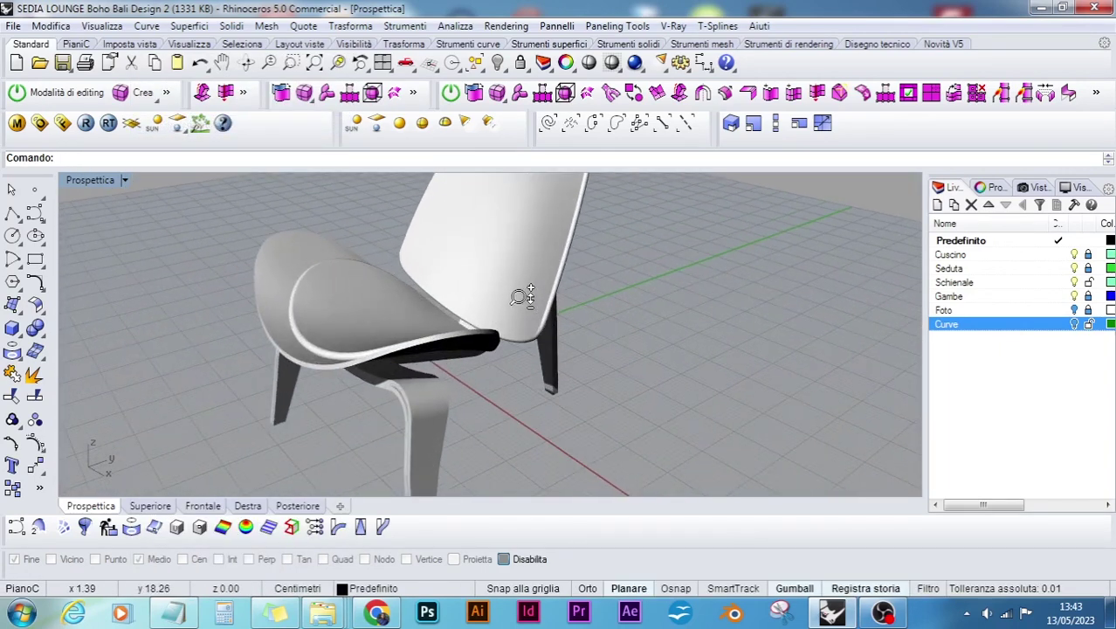
scroll(487, 338, "down", 4)
scroll(486, 339, "down", 1)
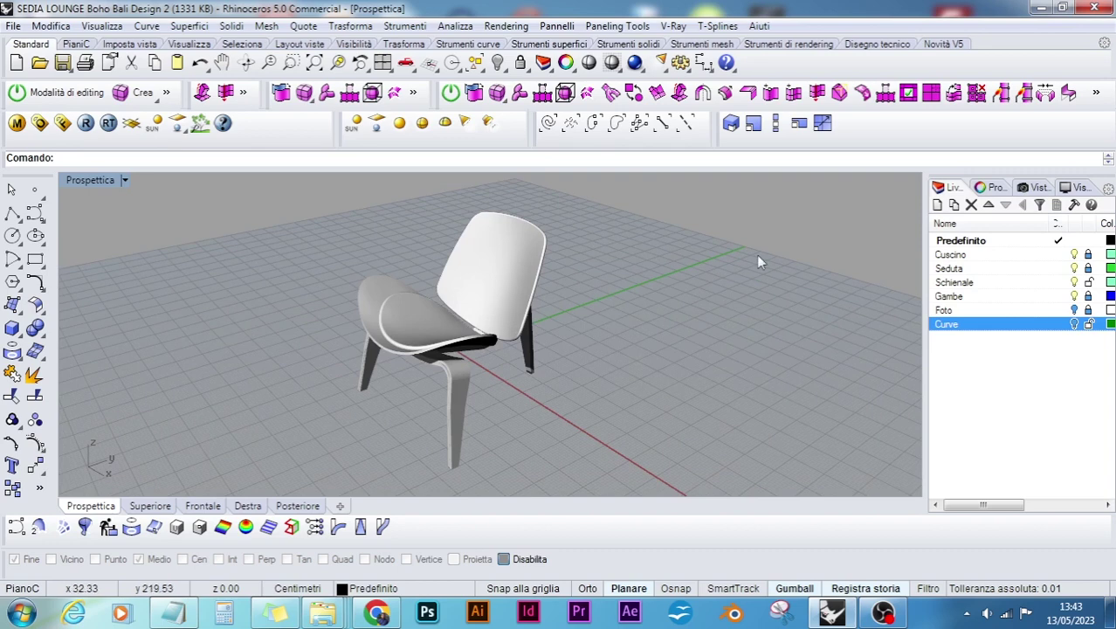
- Turn on the Foto layer to compare the backrest with the reference photo, and turn the layer off again
left_click(1074, 310)
left_click(996, 308)
scroll(469, 301, "up", 4)
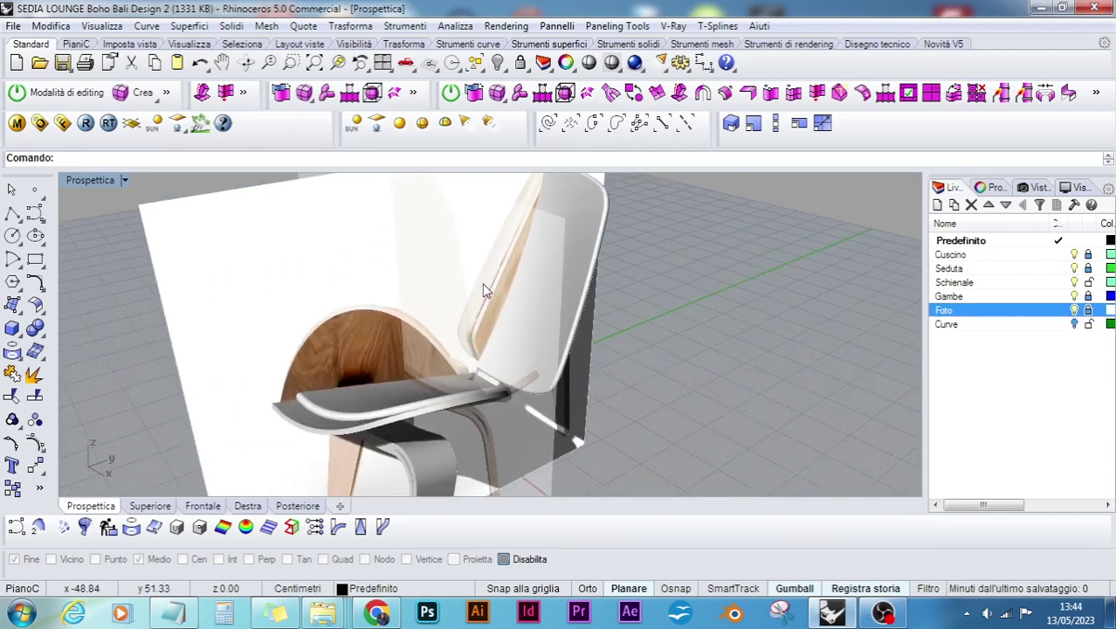
right_click_drag(469, 302, 572, 255)
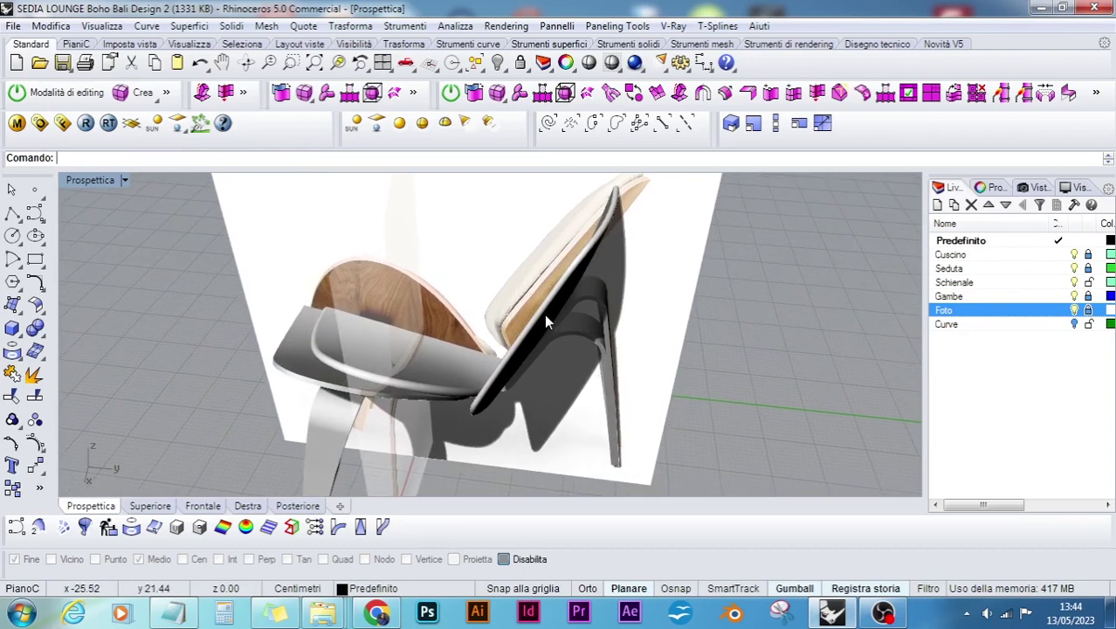
right_click_drag(546, 316, 537, 366)
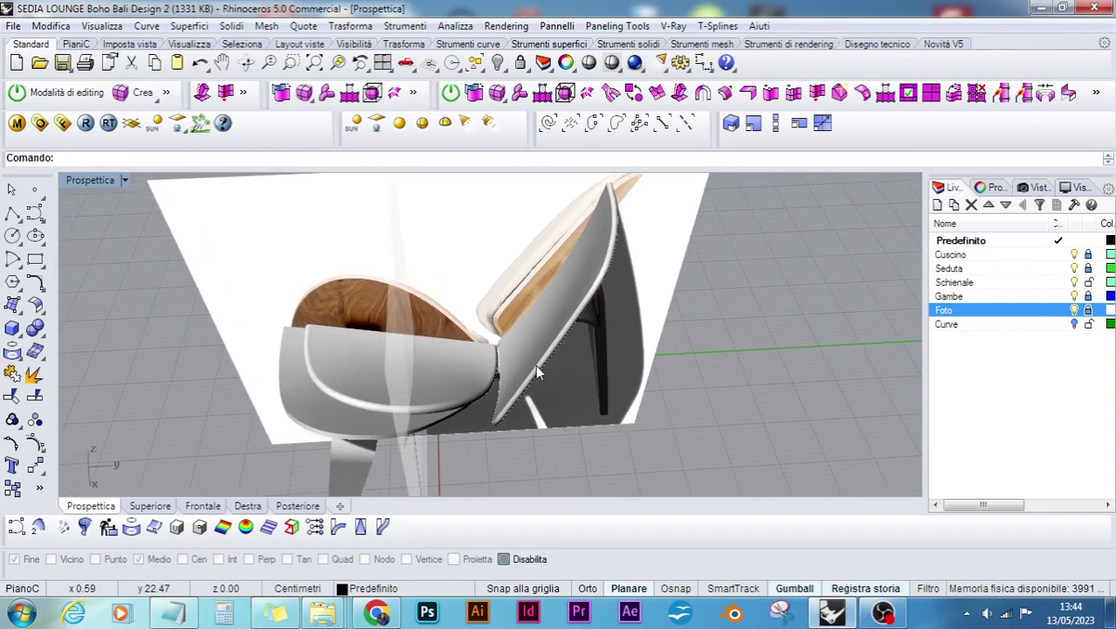
left_click(1074, 310)
right_click_drag(603, 345, 651, 298)
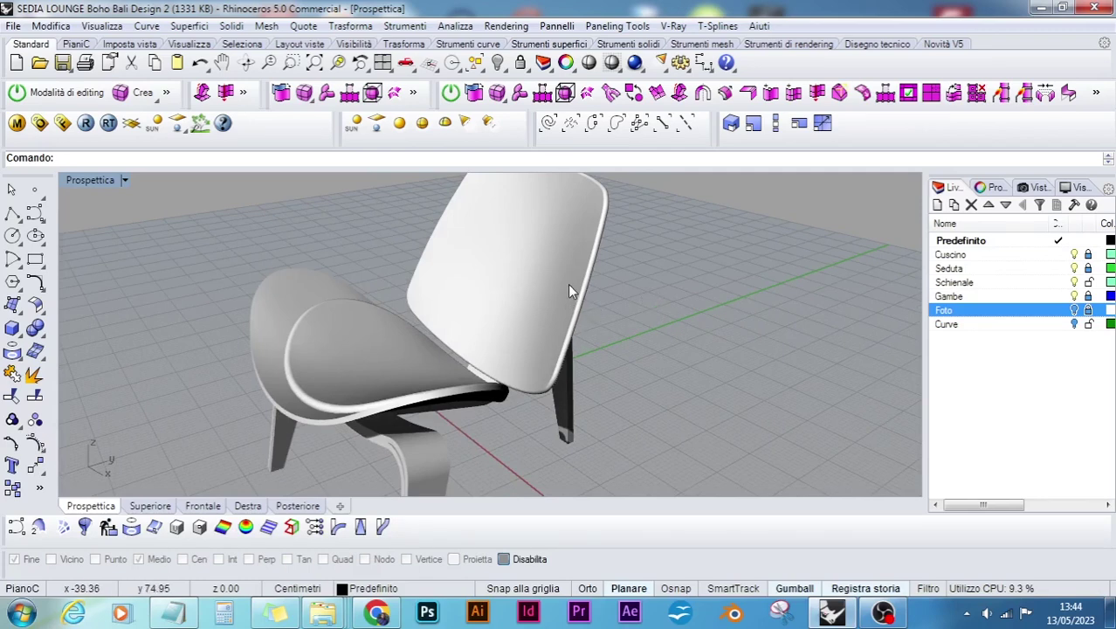
right_click_drag(569, 291, 595, 325)
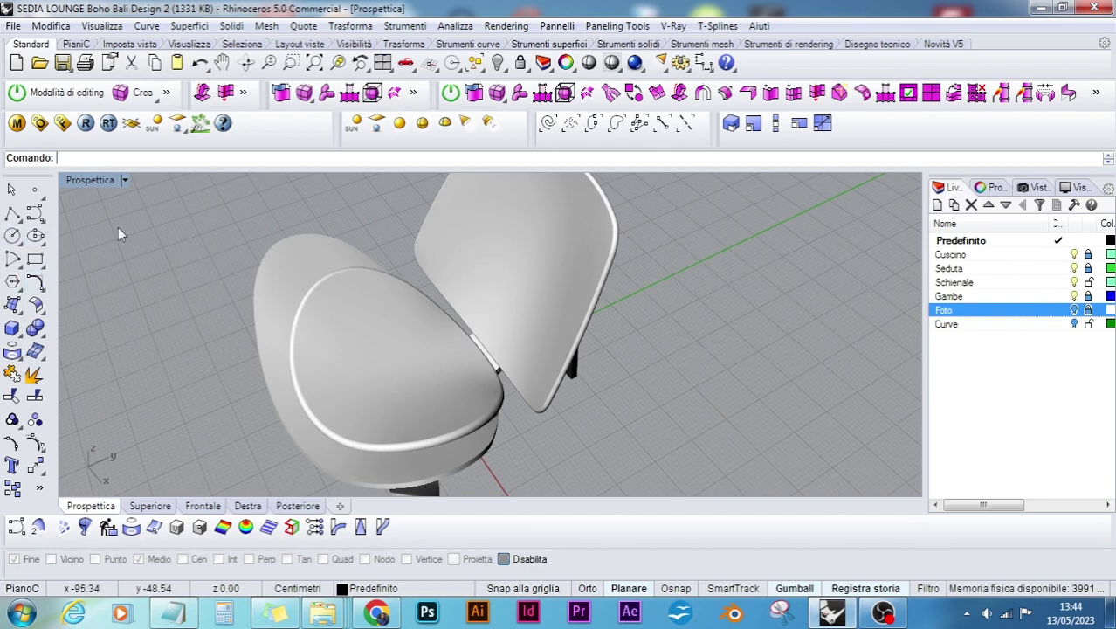
- Return the perspective view to shaded display with surface wireframes, and unlock the Seduta, Cuscino and Gambe layers
left_click(125, 180)
left_click(166, 107)
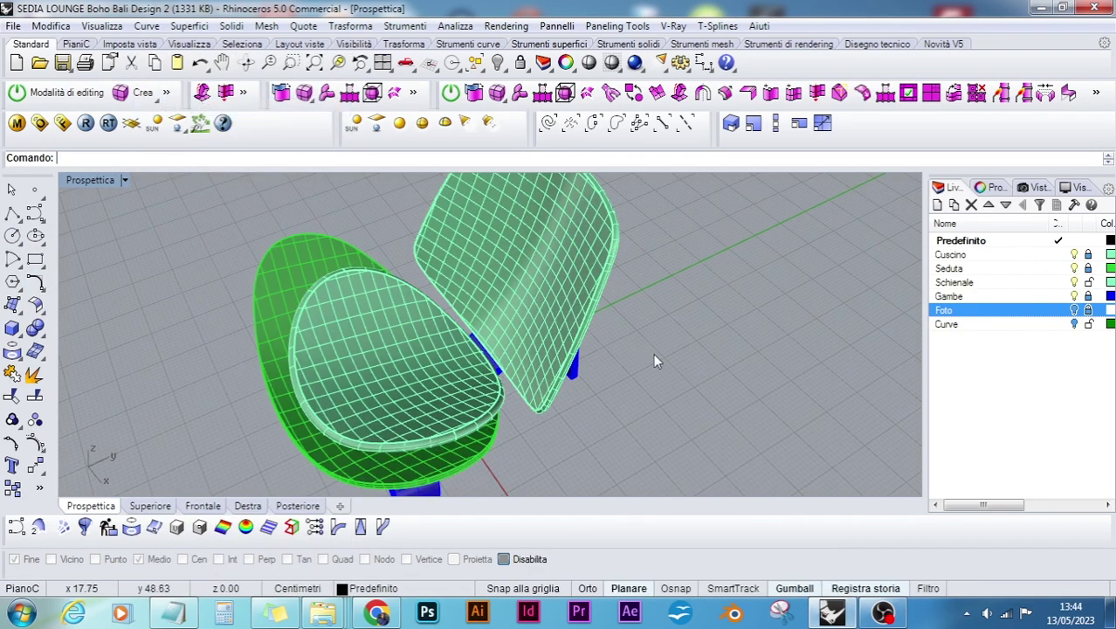
right_click_drag(656, 360, 556, 312)
left_click(531, 276)
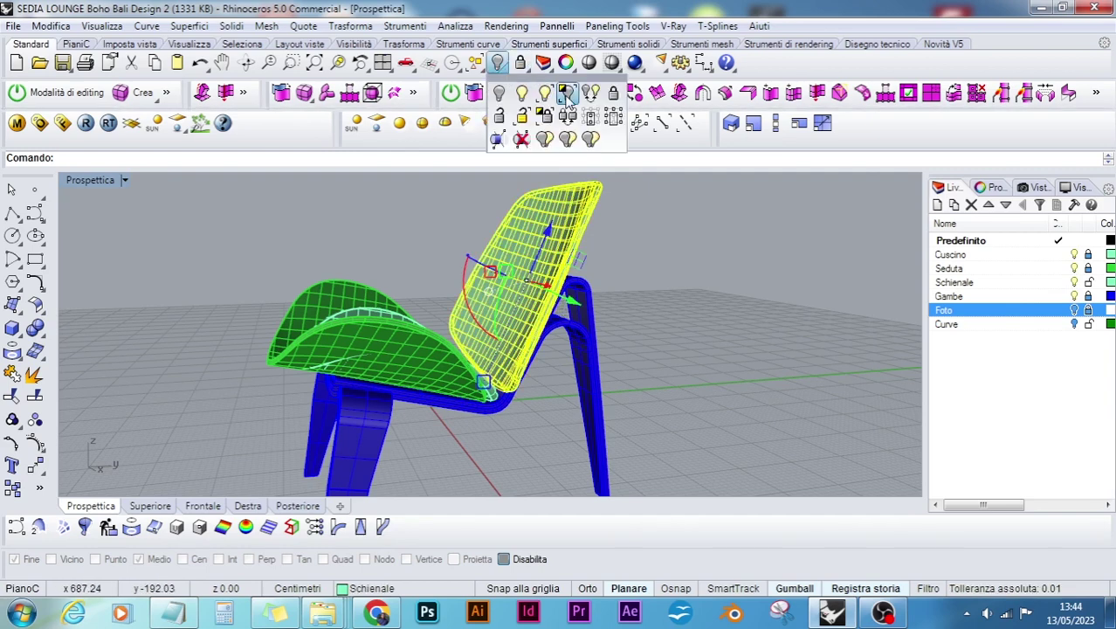
left_click(497, 64)
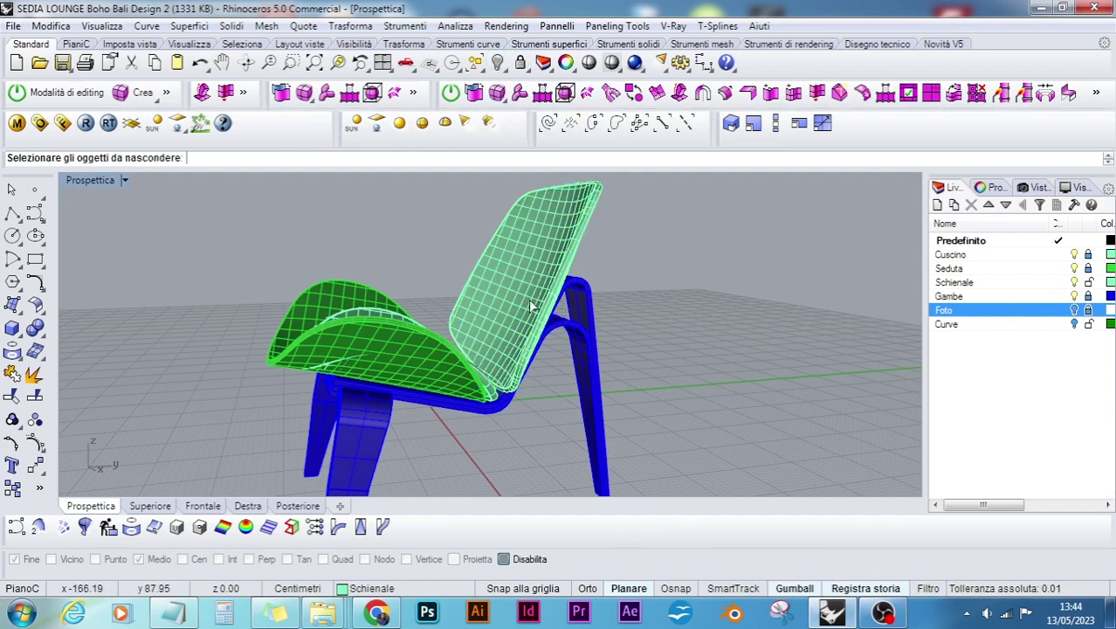
left_click(1089, 268)
left_click(1089, 254)
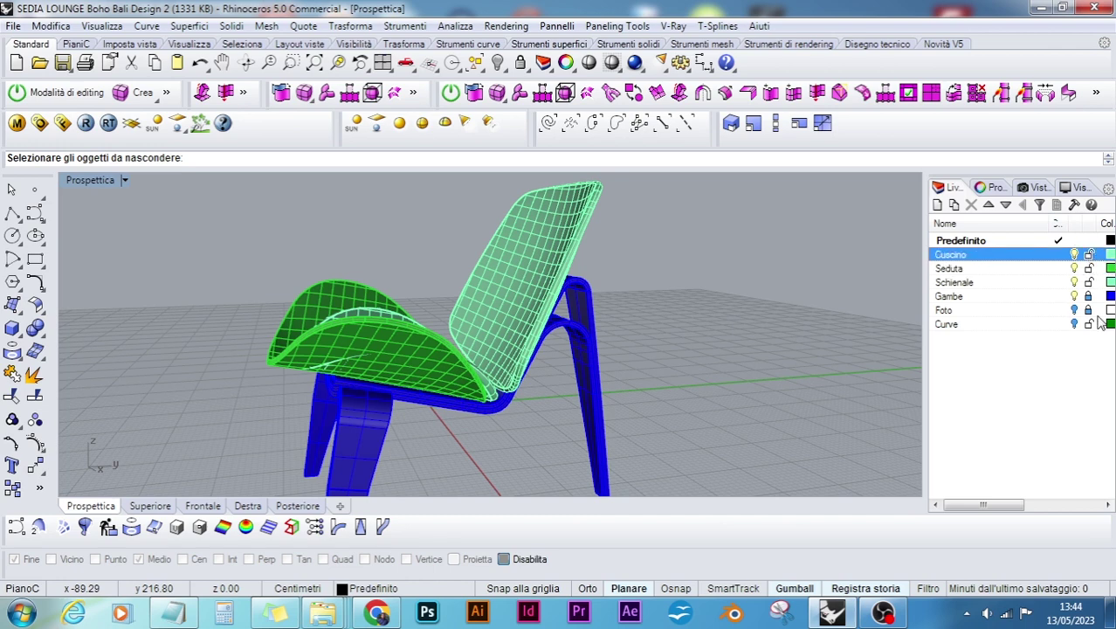
left_click(1088, 296)
left_click(474, 252)
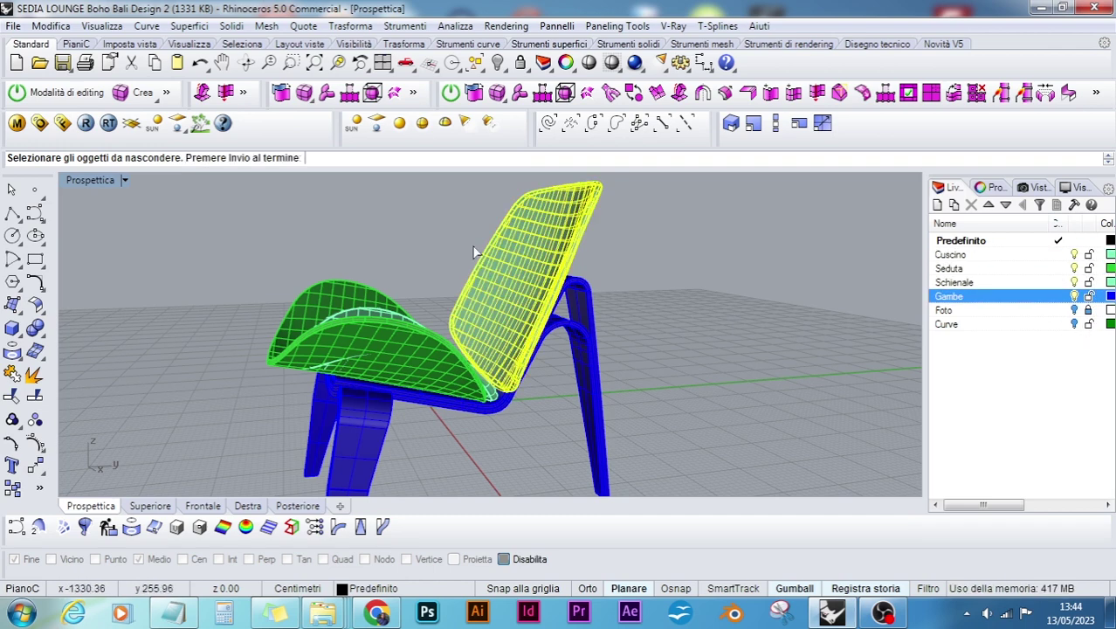
key("Return")
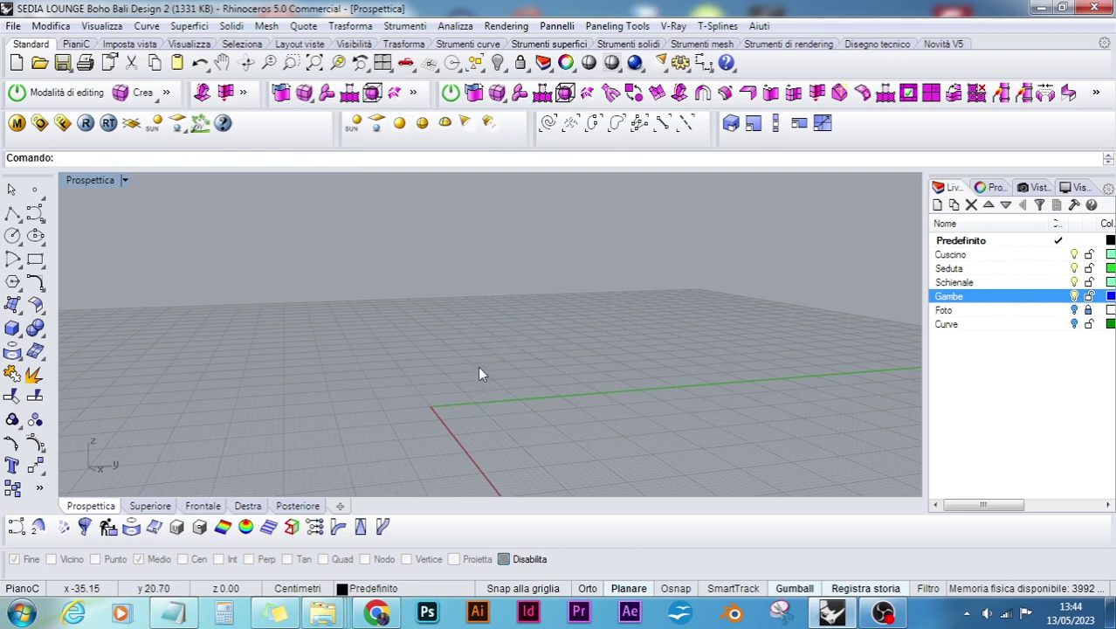
key("ctrl+alt+h")
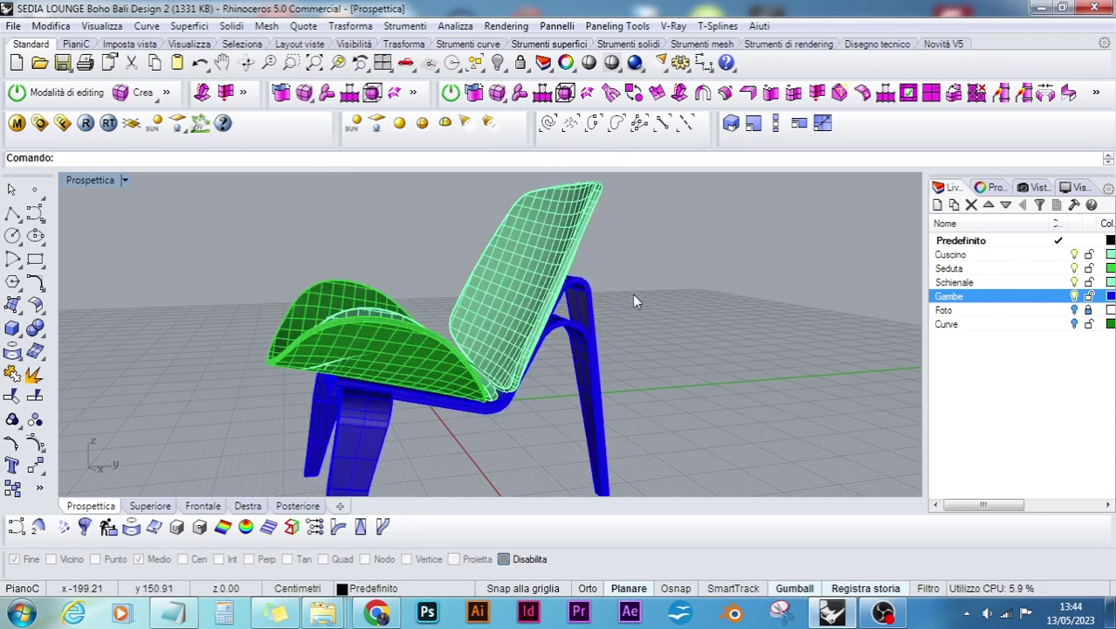
- Isolate the backrest by hiding all the other chair parts
left_click(569, 237)
left_click(497, 62)
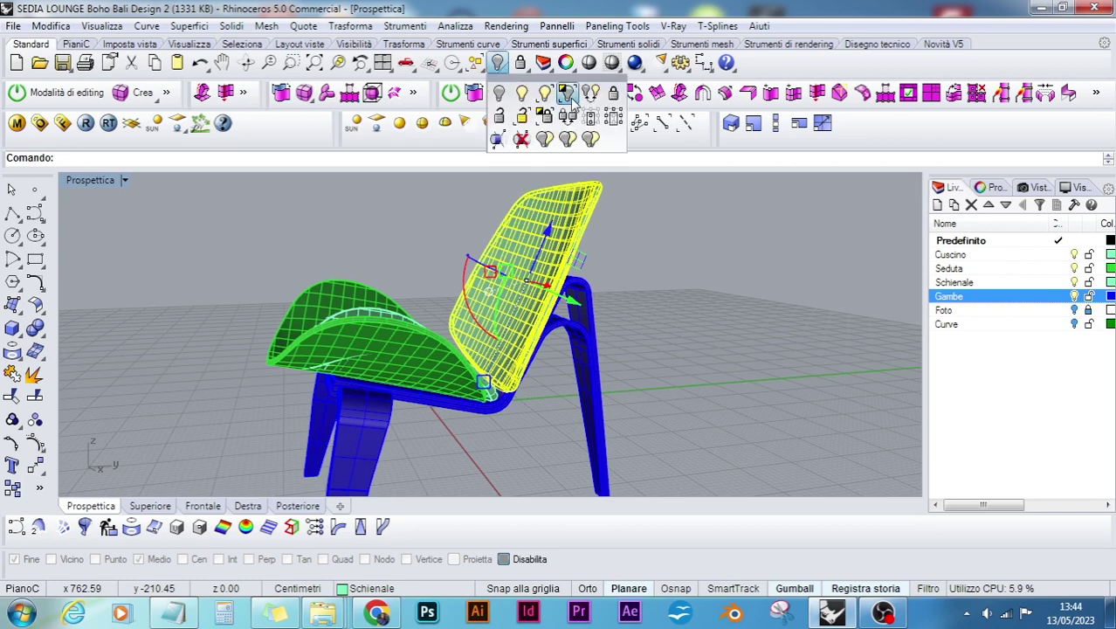
left_click(548, 87)
right_click_drag(611, 321, 515, 229)
left_click(540, 246)
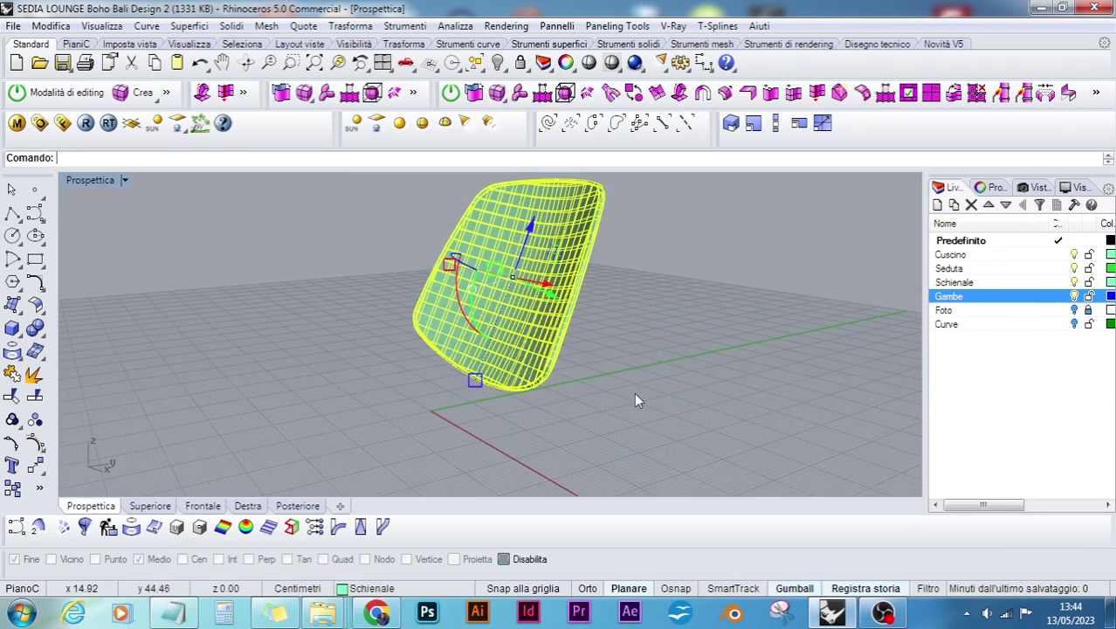
left_click(213, 241)
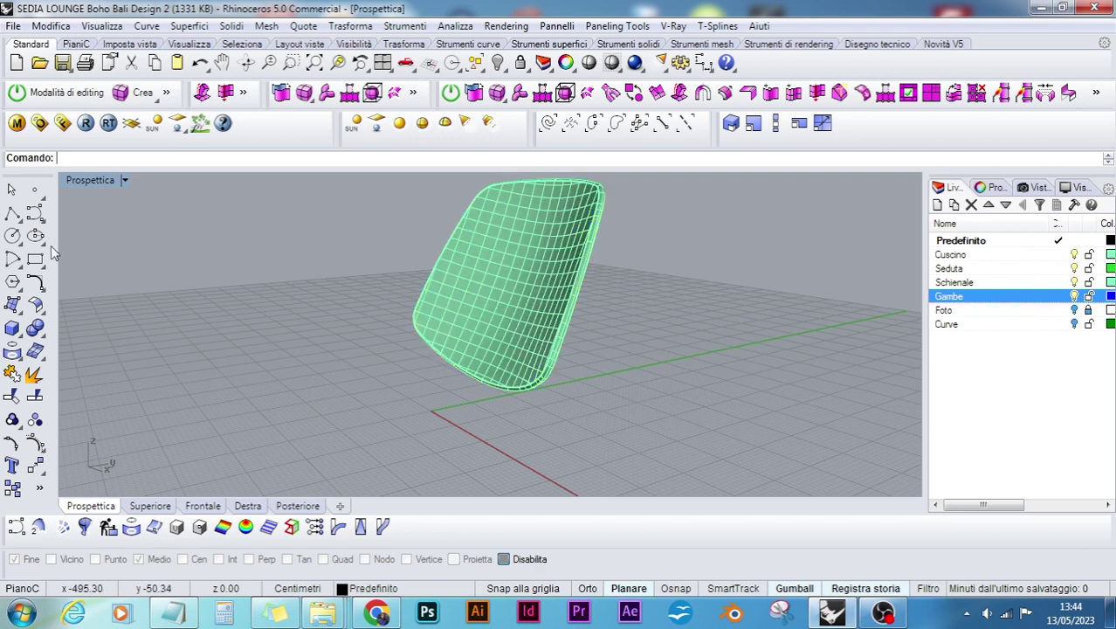
- Explode the backrest and delete its rim and one of its two large faces, keeping a single curved surface
left_click(567, 261)
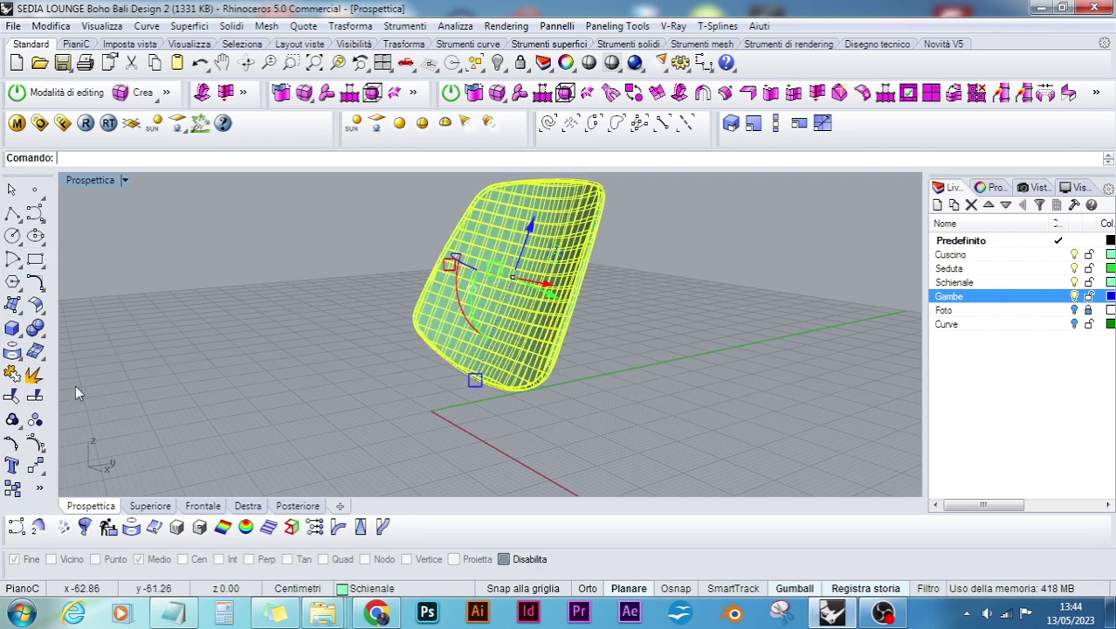
left_click(35, 374)
left_click(575, 295)
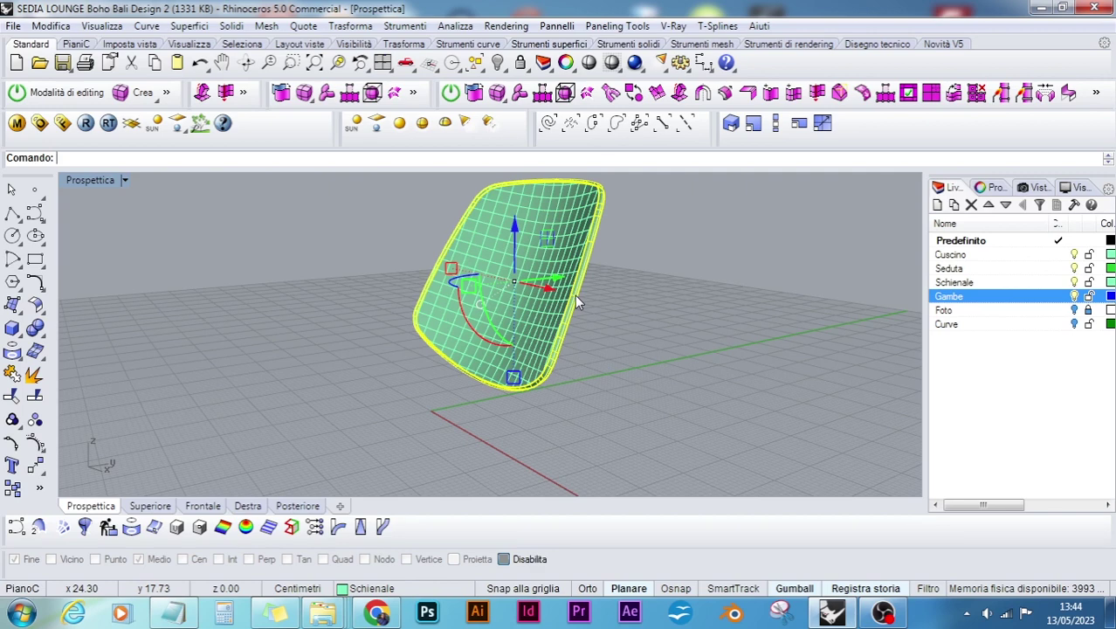
left_click(585, 299)
right_click_drag(585, 300, 666, 344)
left_click(557, 302)
left_click(557, 299)
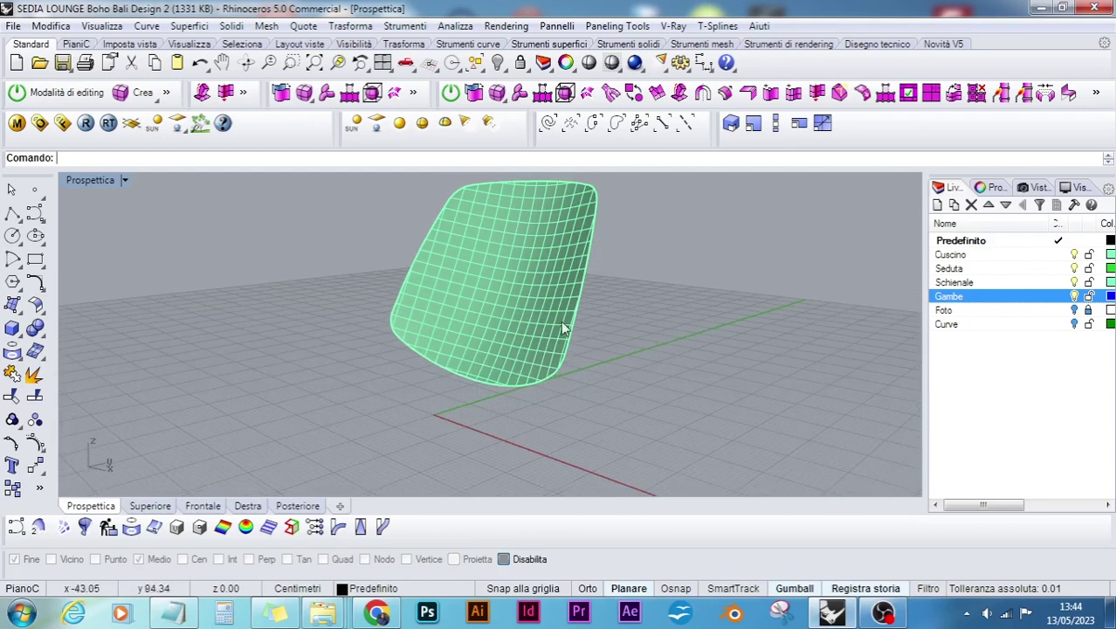
- Start a surface offset (OffsetSrf) on the remaining curved backrest surface
left_click(519, 287)
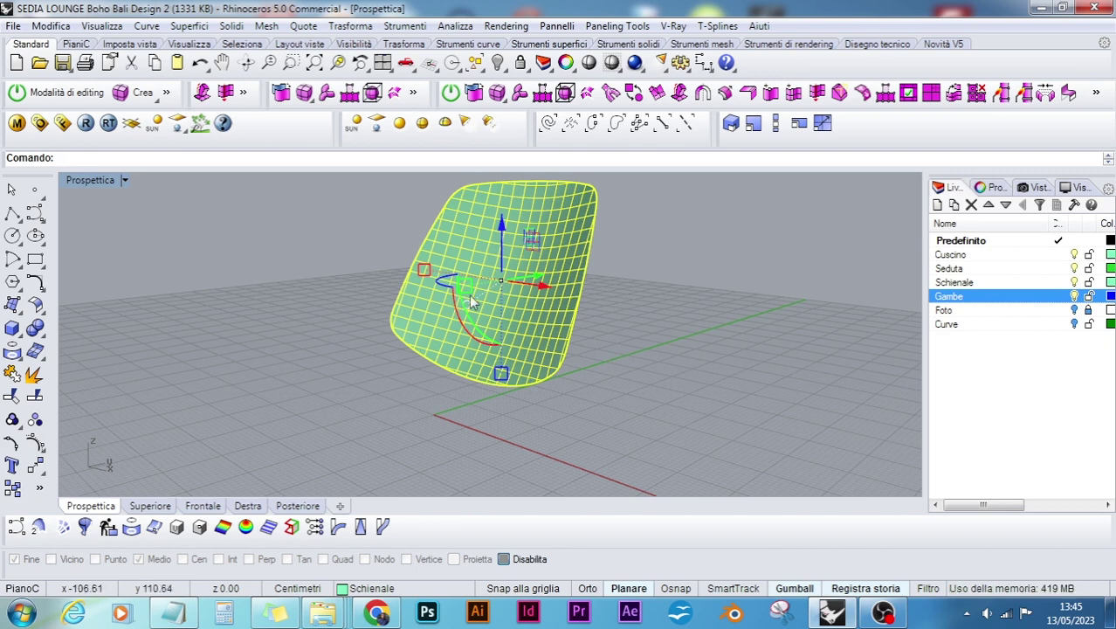
type("ffset")
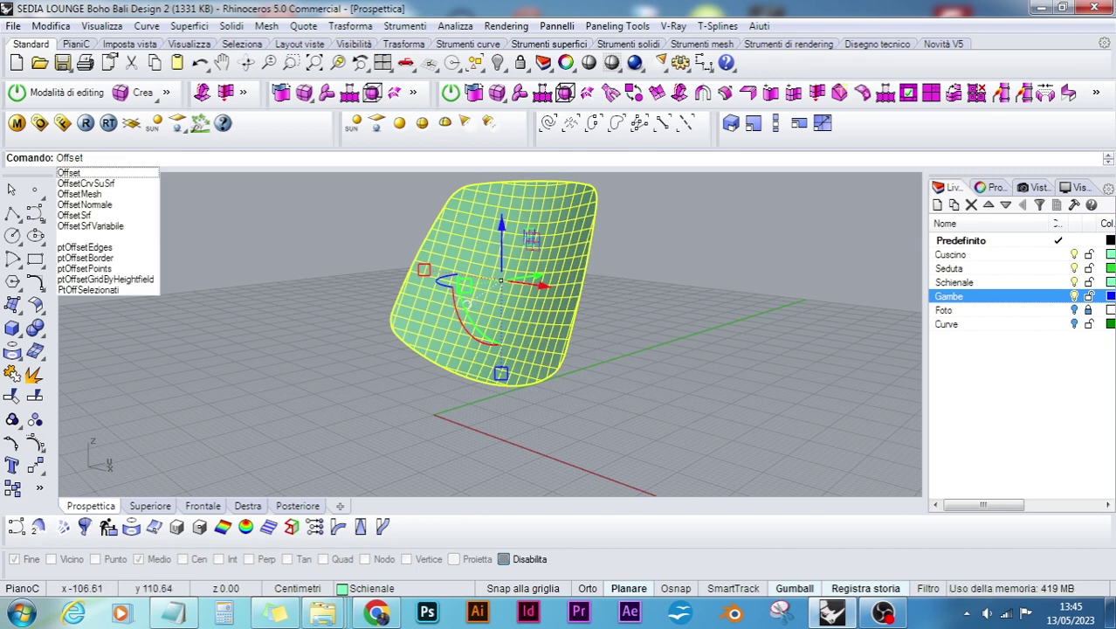
left_click(156, 218)
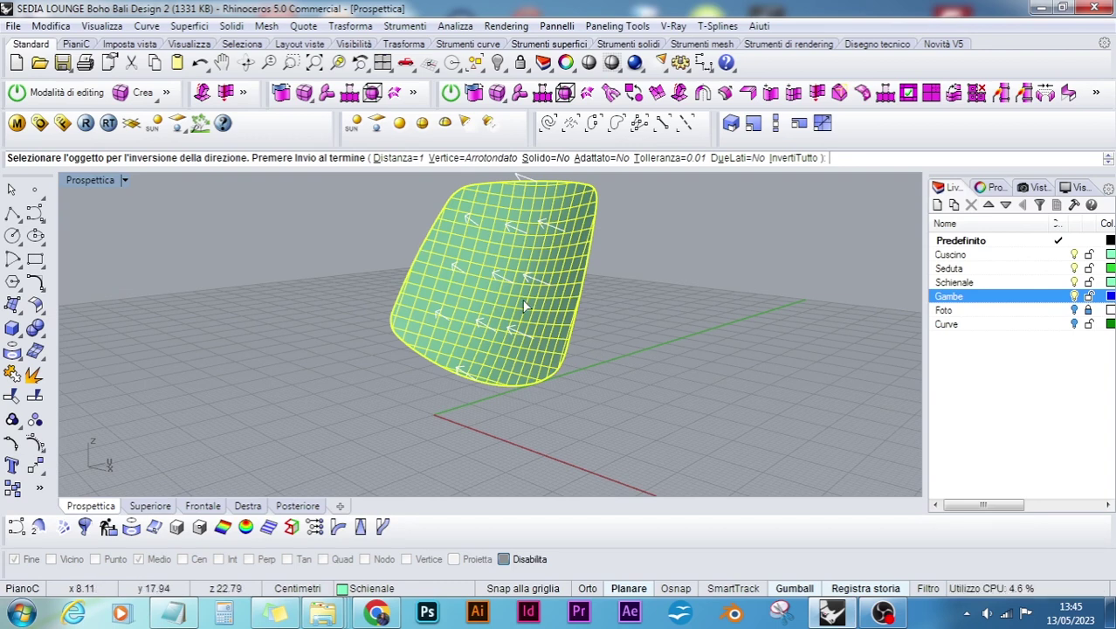